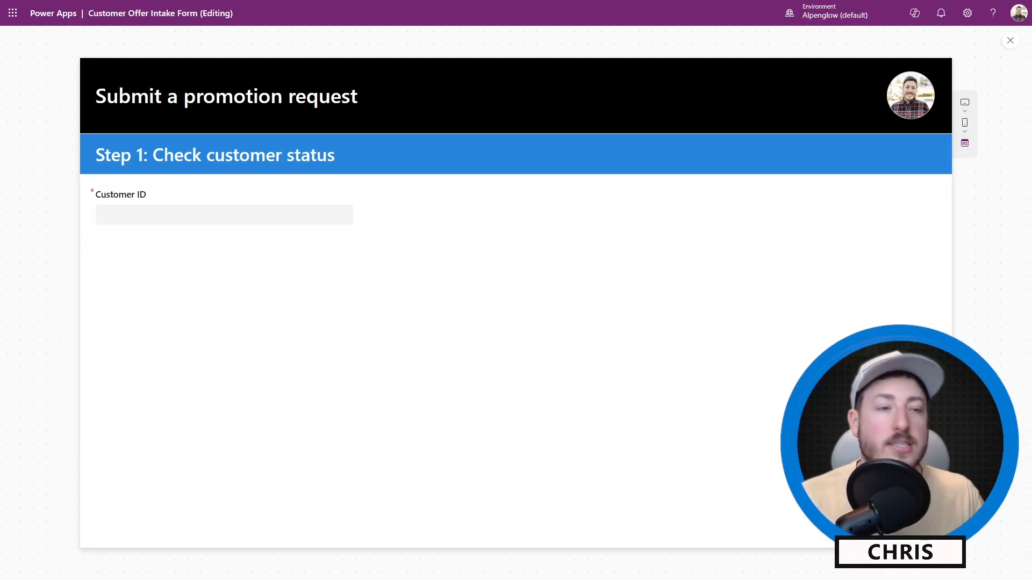
Step: Enter the customer ID of CodeNest Solutions from the promotion workbook, check its eligibility and proceed from the result
click(276, 214)
text(292f05a4-a09d-42ba-a390-fe00c31f343b)
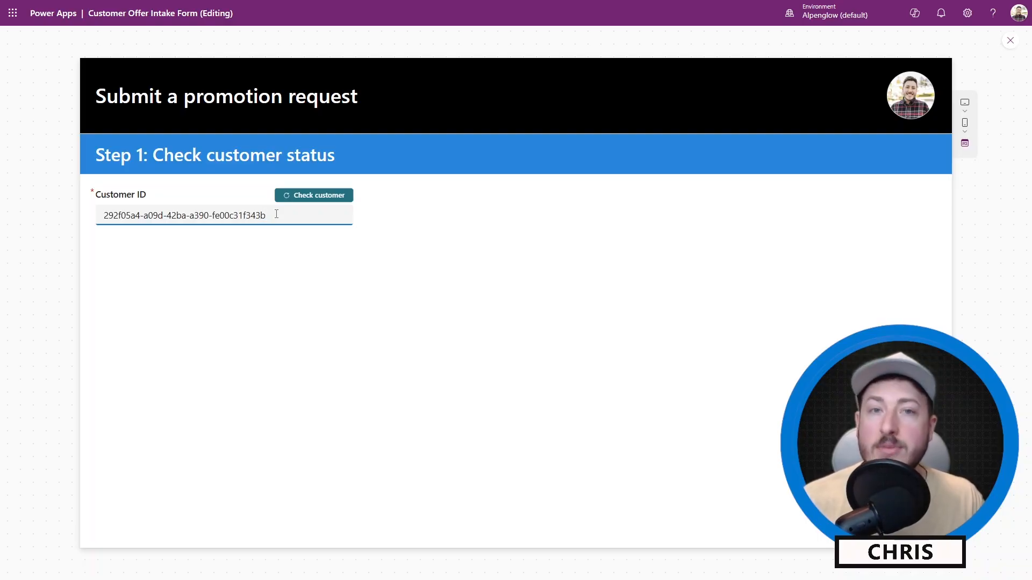
click(329, 5)
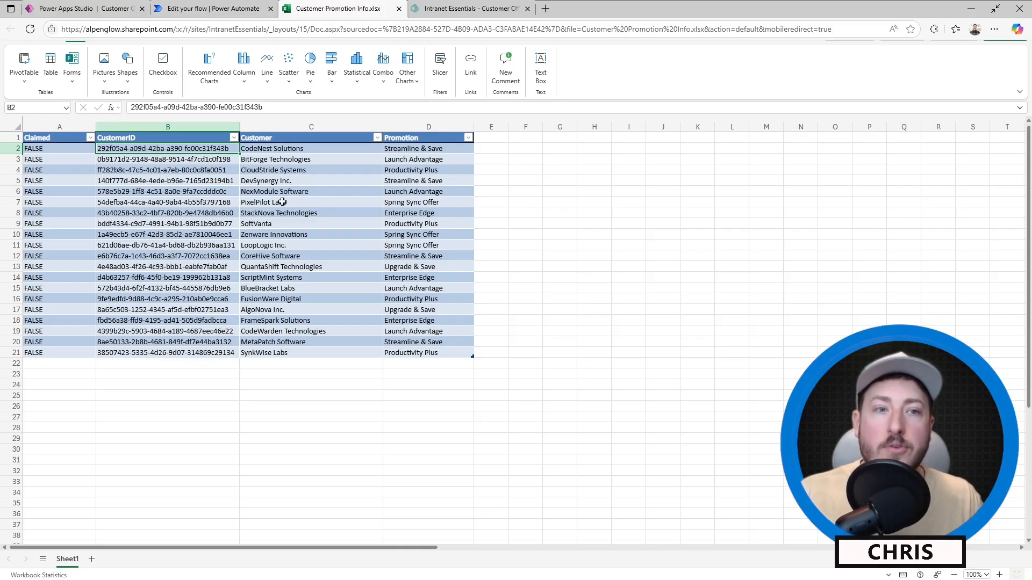
click(97, 7)
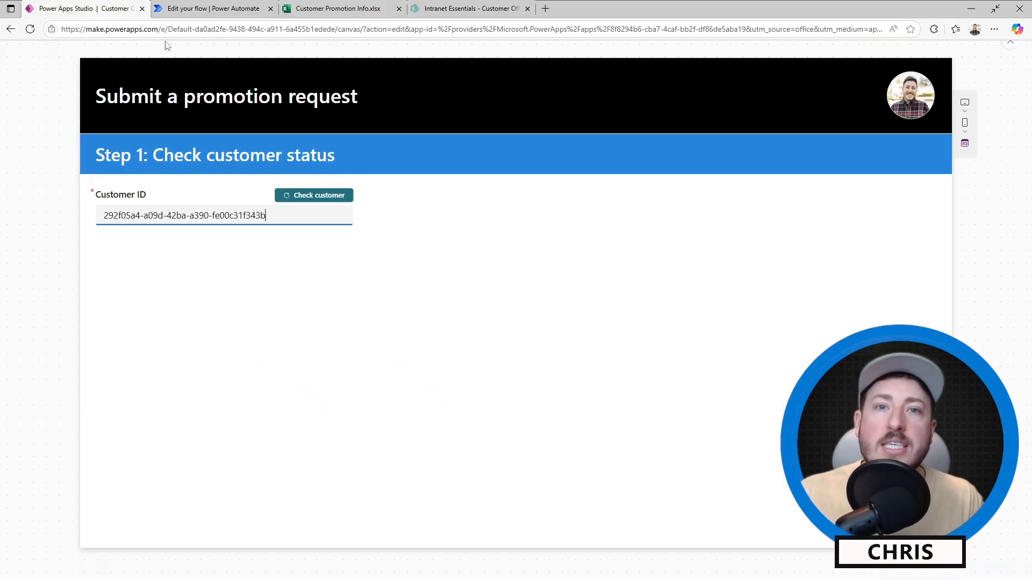
click(338, 196)
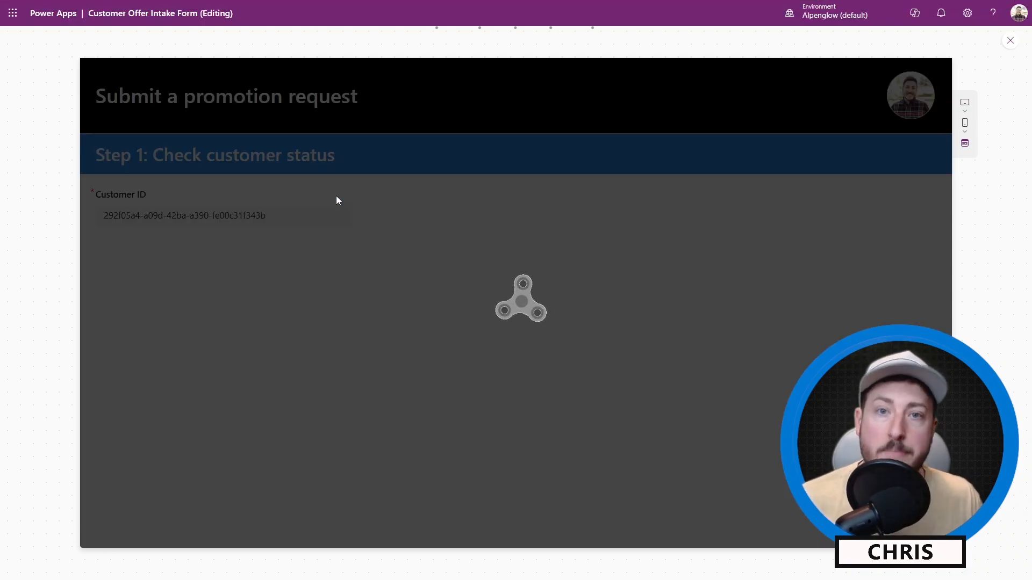
click(367, 376)
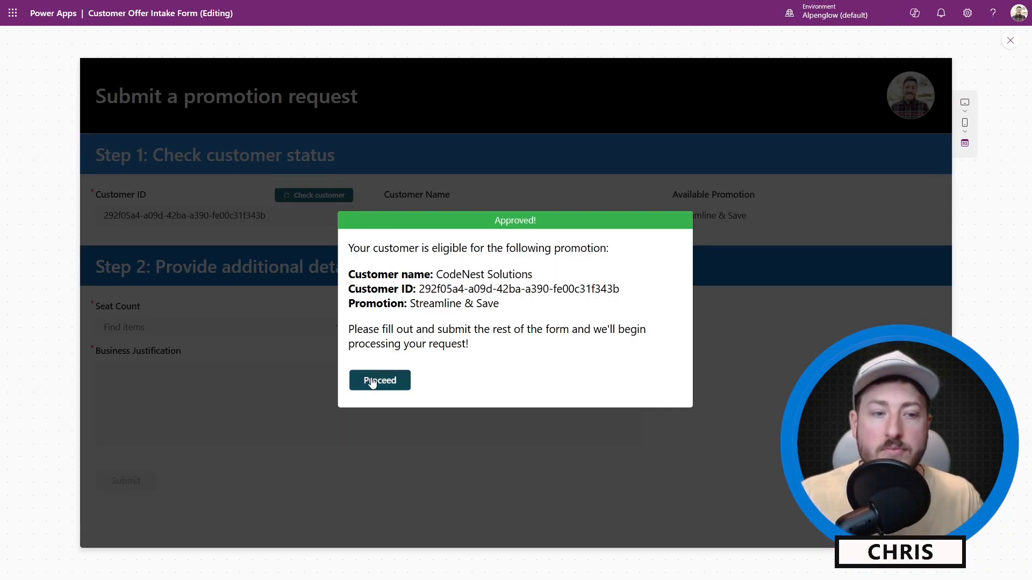
Step: Remove the last character of the customer ID, recheck the customer's eligibility and dismiss the result
click(298, 215)
key(BackSpace)
click(321, 197)
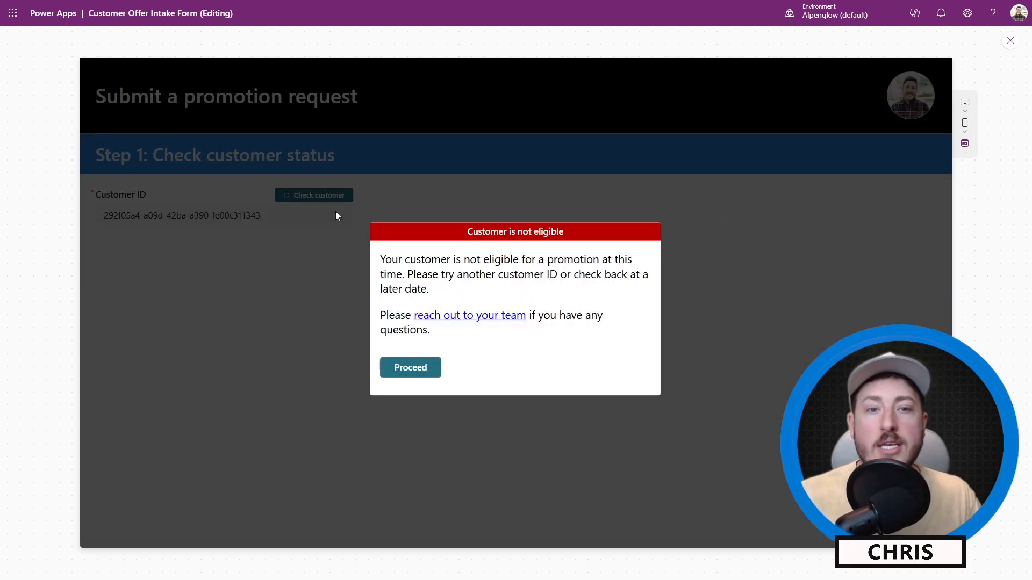
click(421, 367)
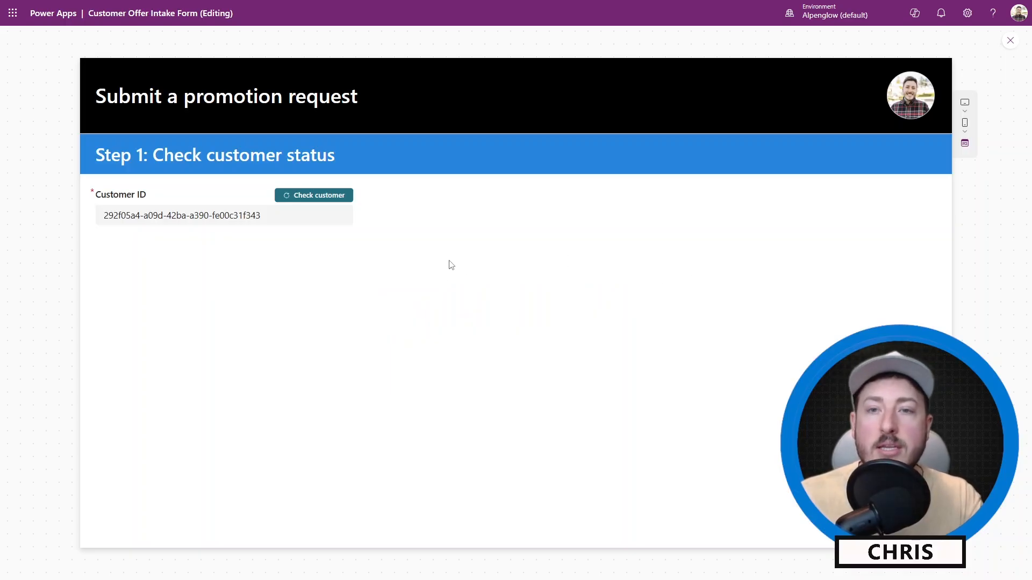
Step: Switch away from the form and examine the CustomerID and Claimed values for DevSynergy Inc. in the Customer Promotion Info workbook
mouse_move(212, 3)
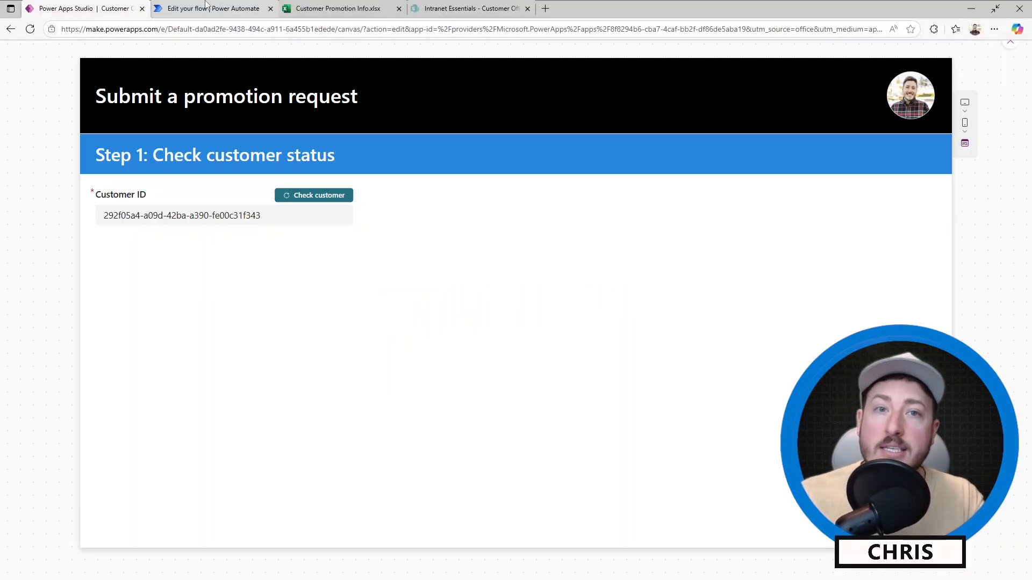
click(215, 6)
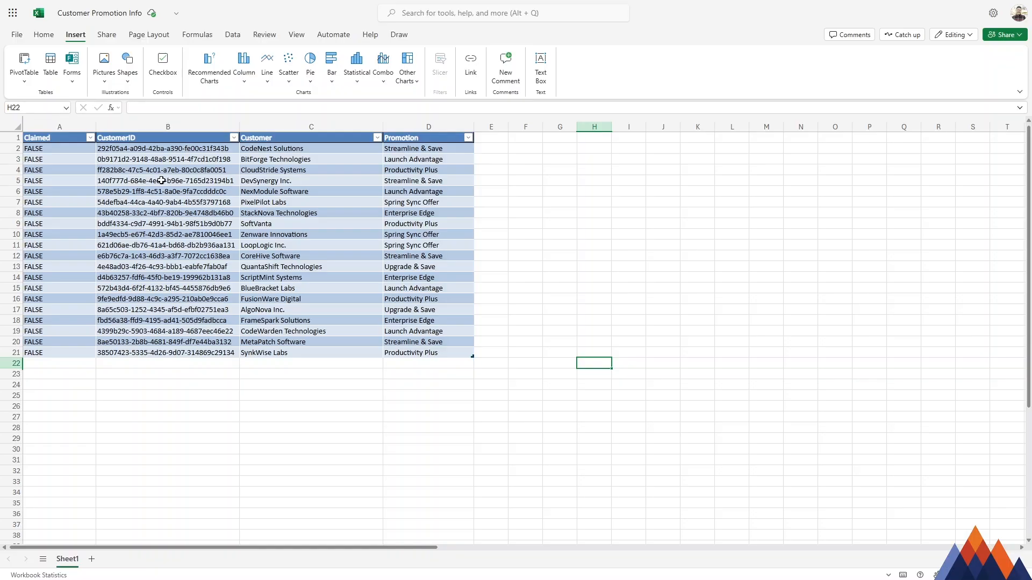
click(164, 180)
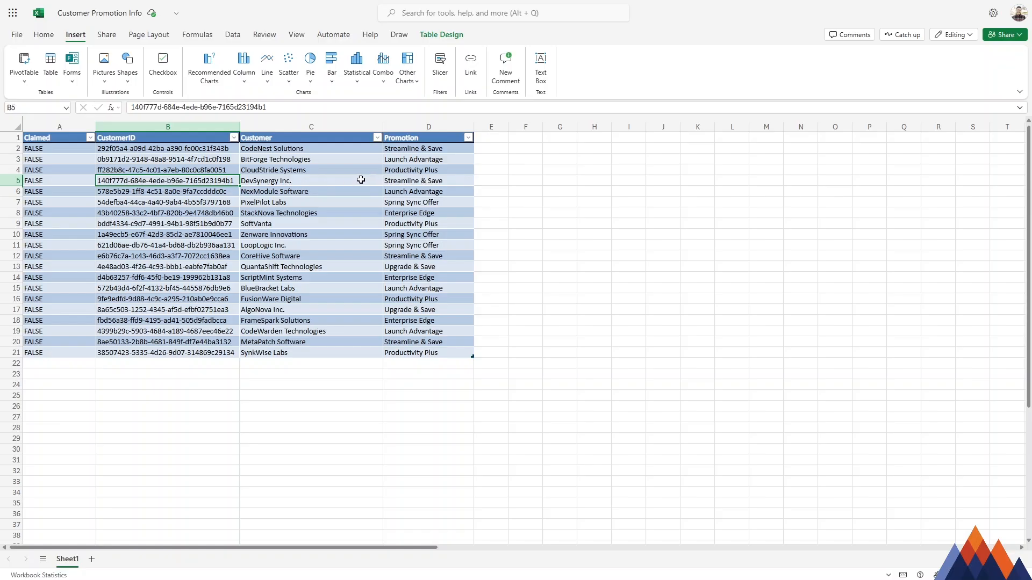
click(73, 180)
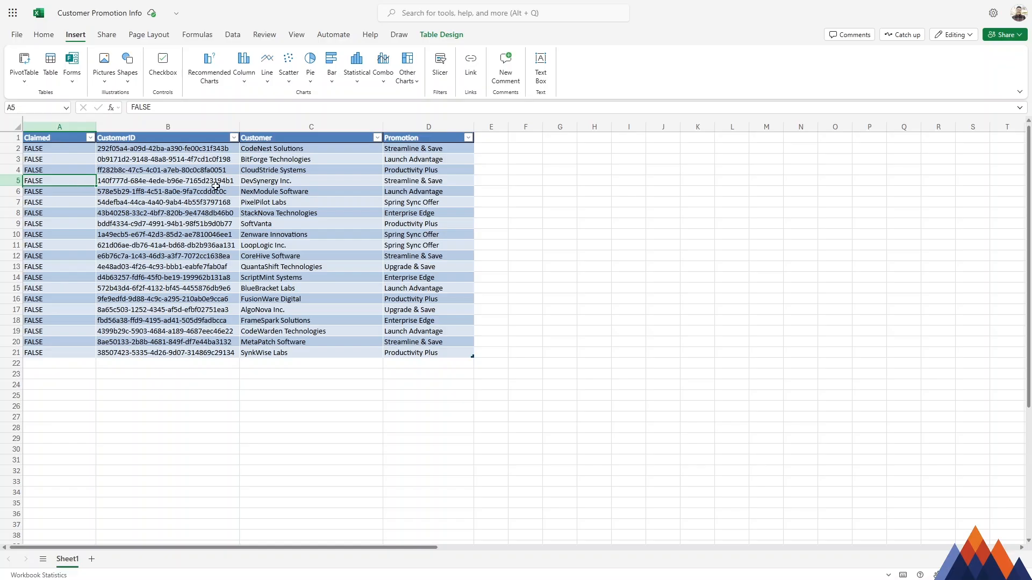
click(196, 182)
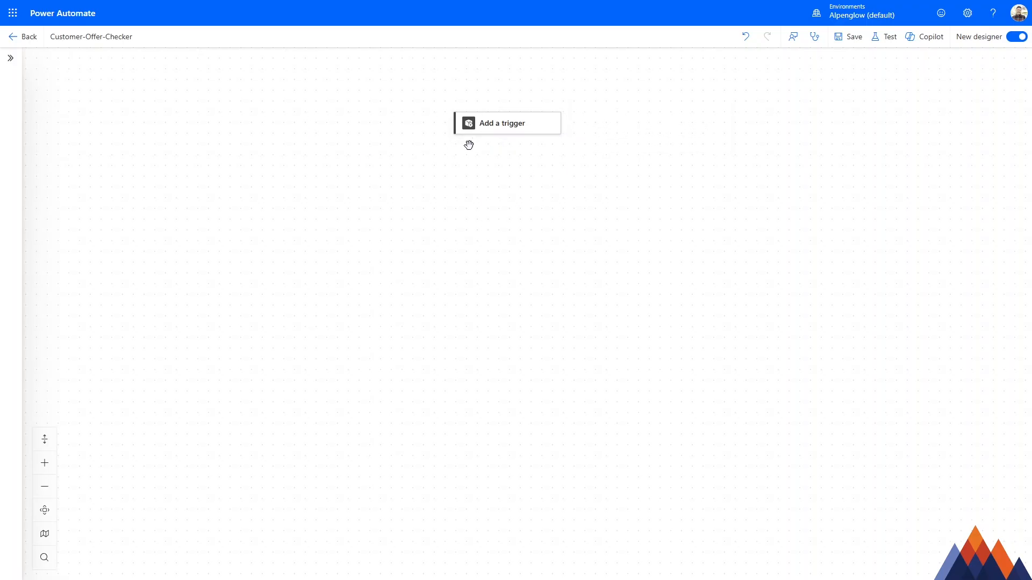
Step: Find the Power Apps triggers and add "When Power Apps calls a flow (V2)" to the Customer-Offer-Checker flow
click(509, 125)
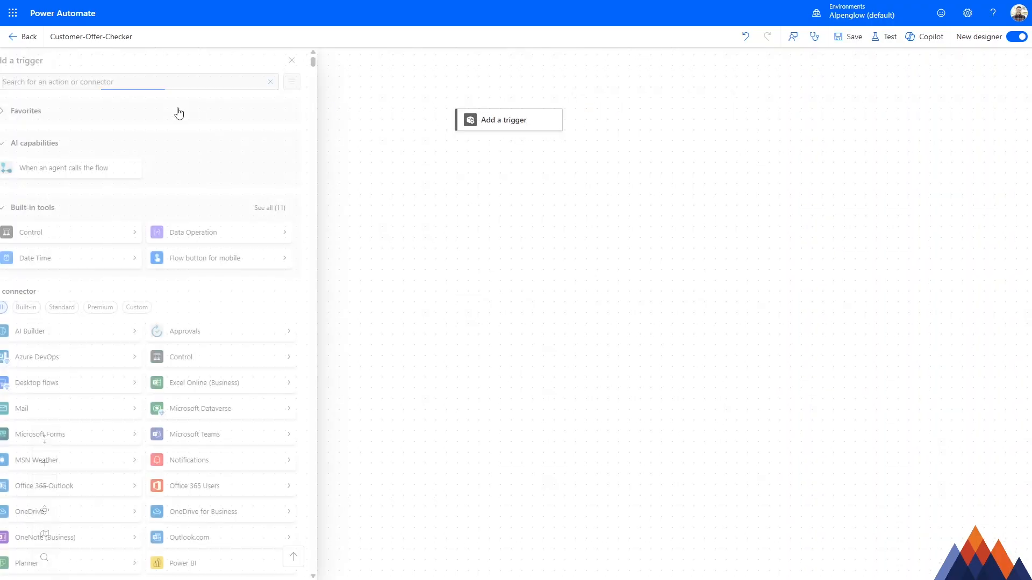
click(475, 120)
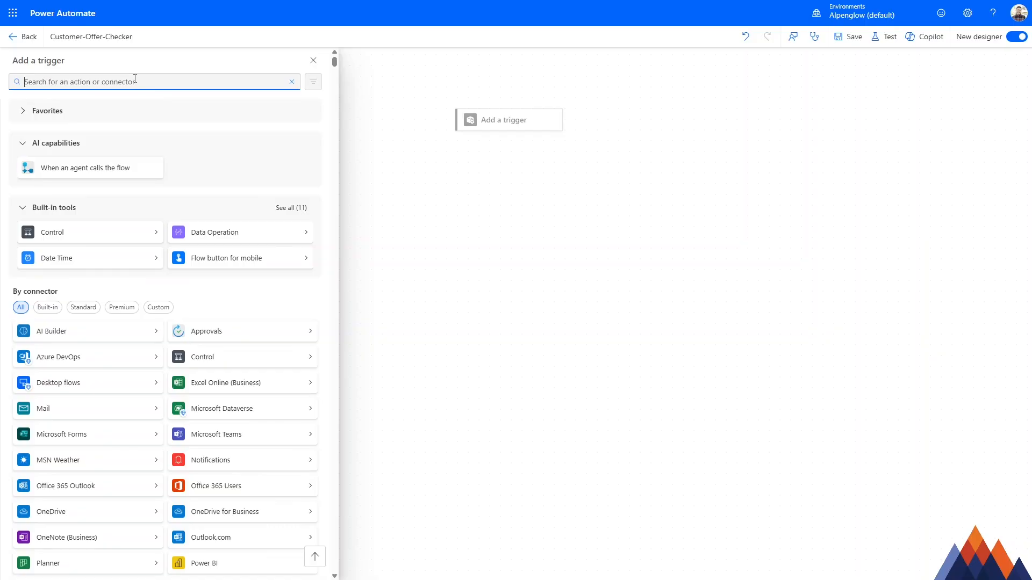
text(power apps)
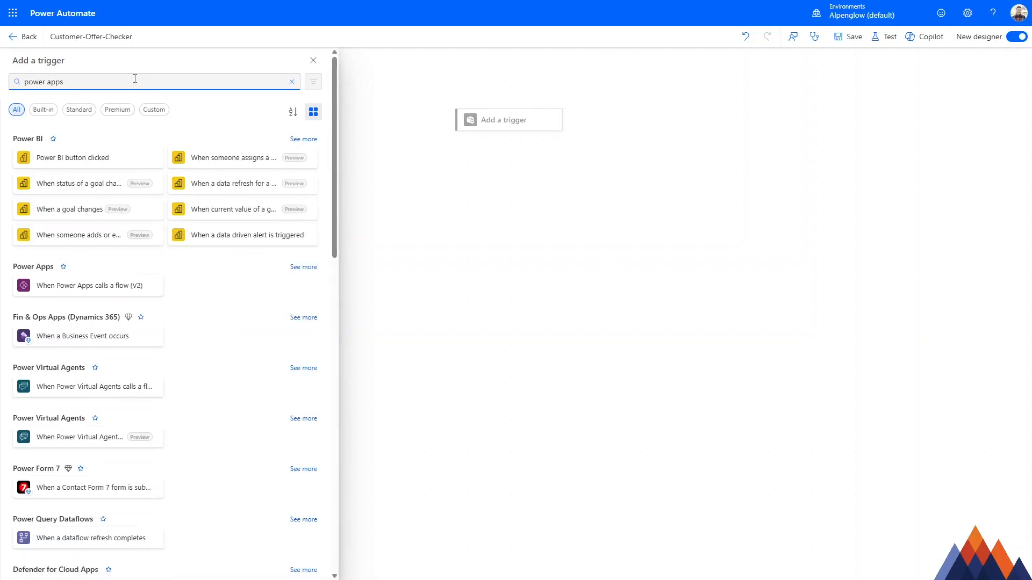
click(302, 268)
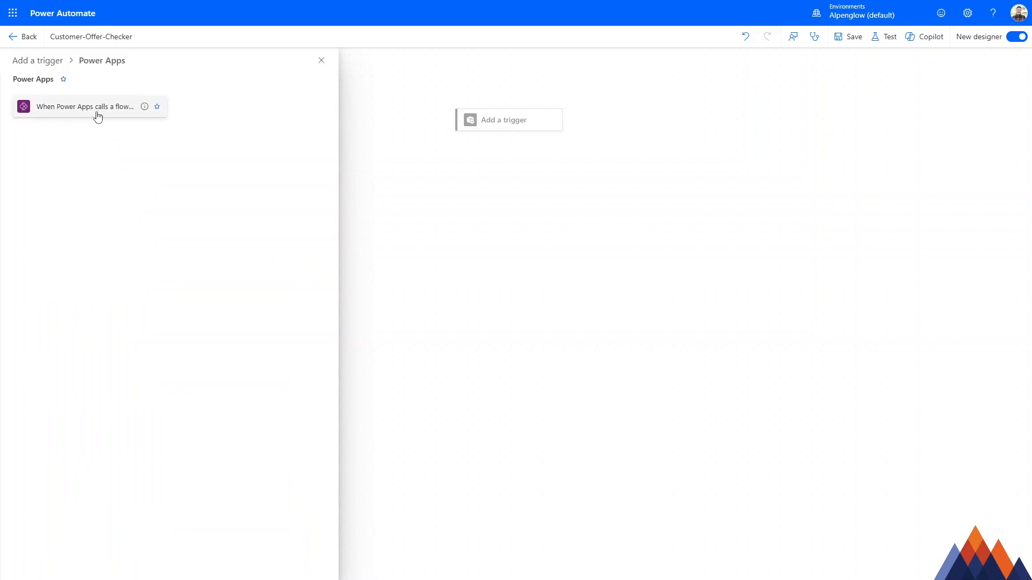
click(97, 110)
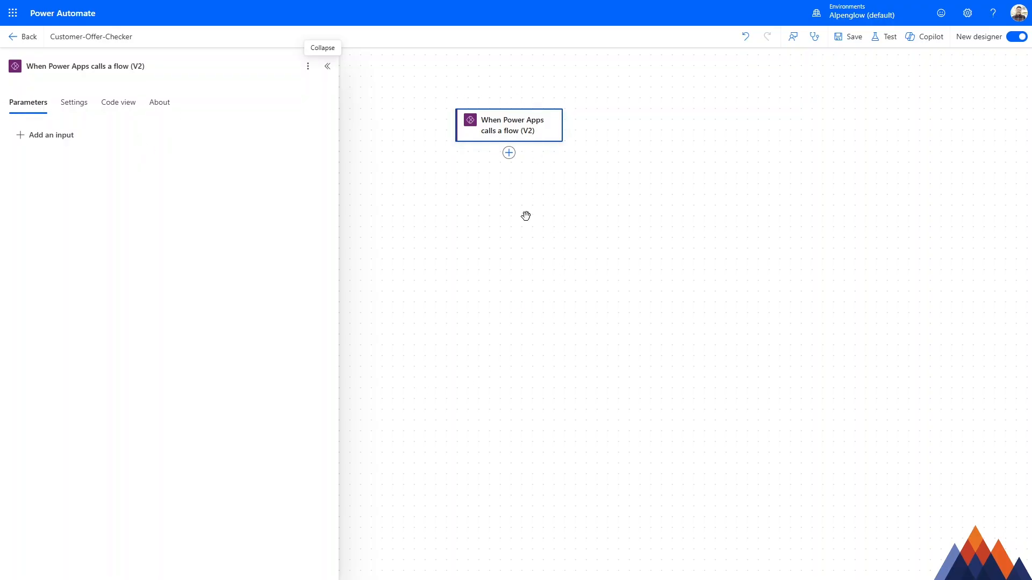
Step: Add a text input named IncomingCustomerID to the Power Apps trigger
click(56, 137)
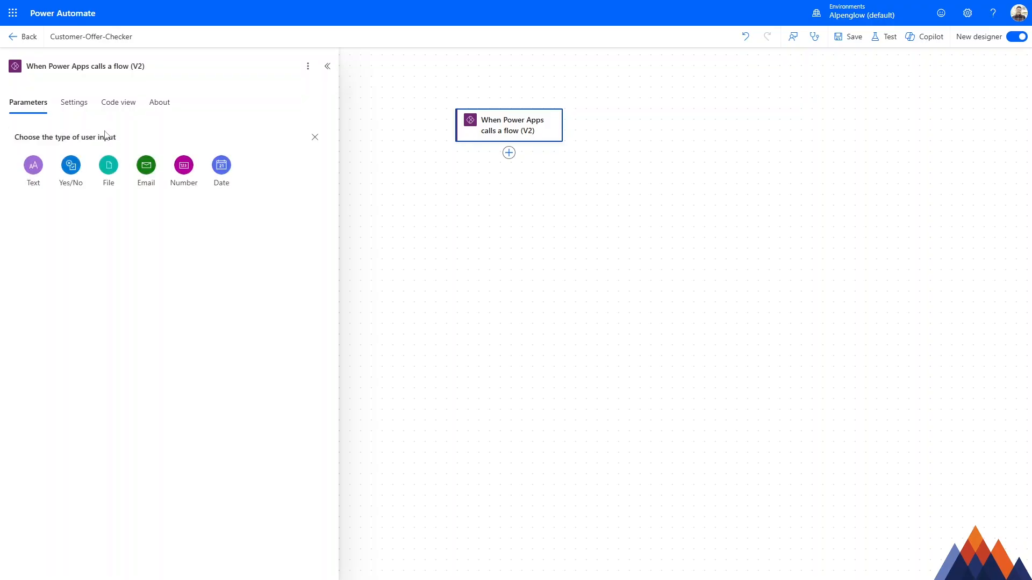
click(40, 175)
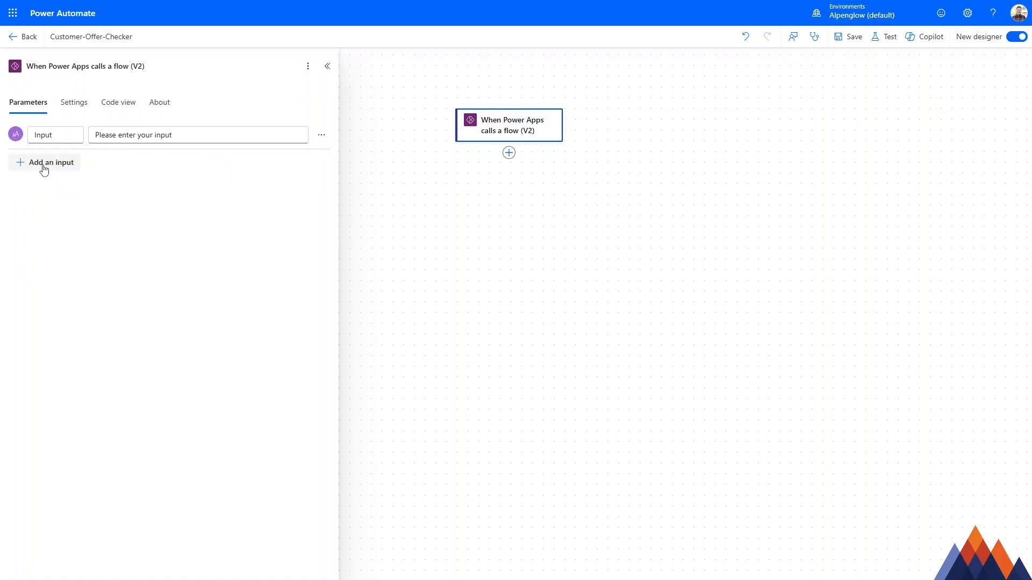
double_click(41, 135)
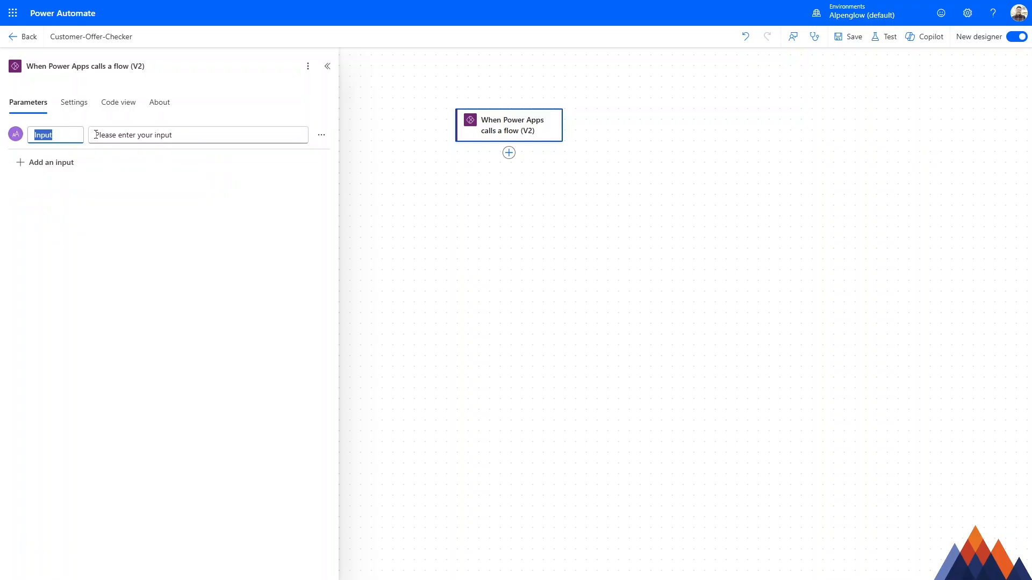
key(BackSpace)
text(IncomingCustomerID)
click(158, 190)
double_click(56, 135)
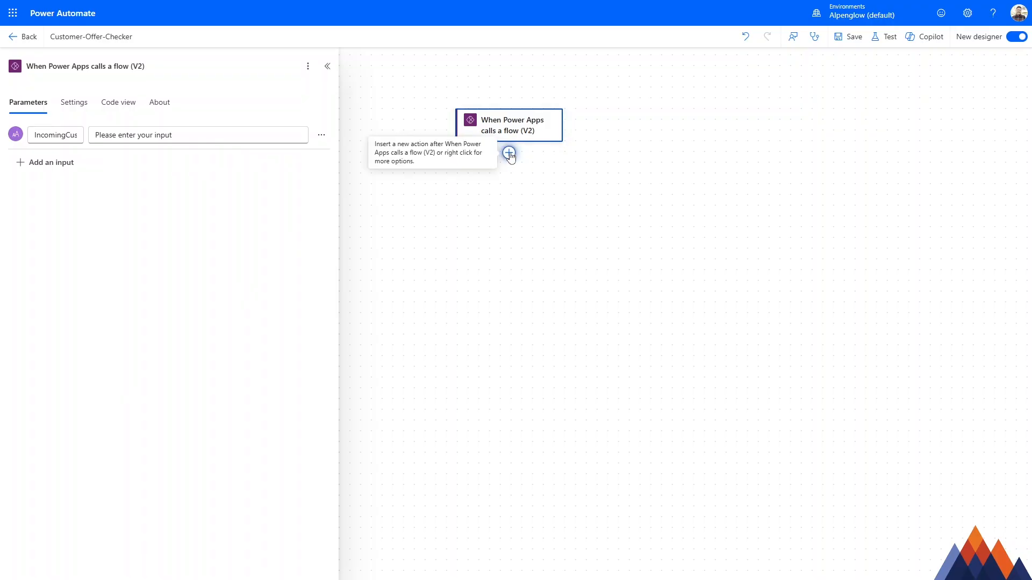
Step: Add the Excel Online (Business) action "List rows present in a table" after the trigger
click(509, 153)
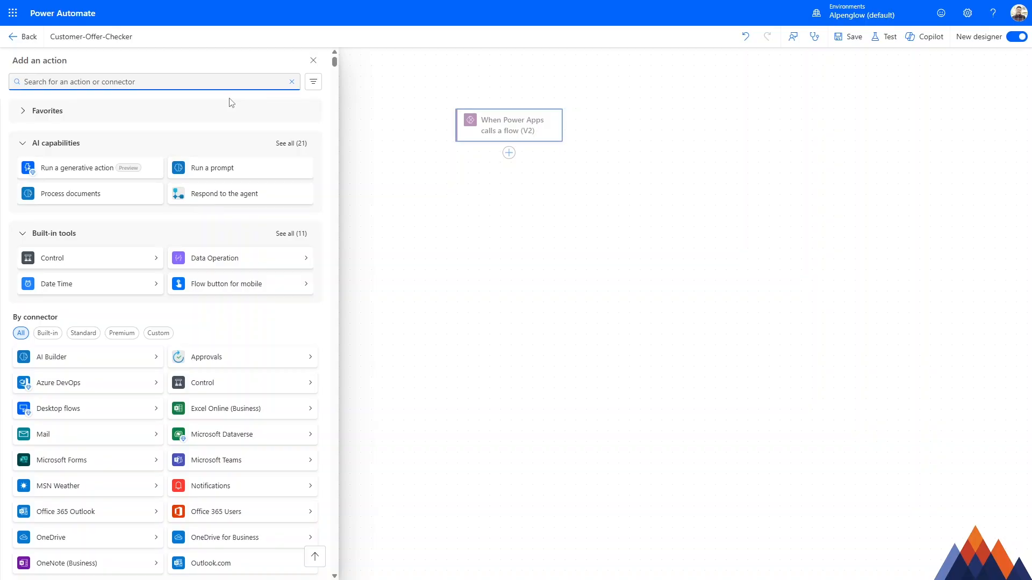
click(224, 410)
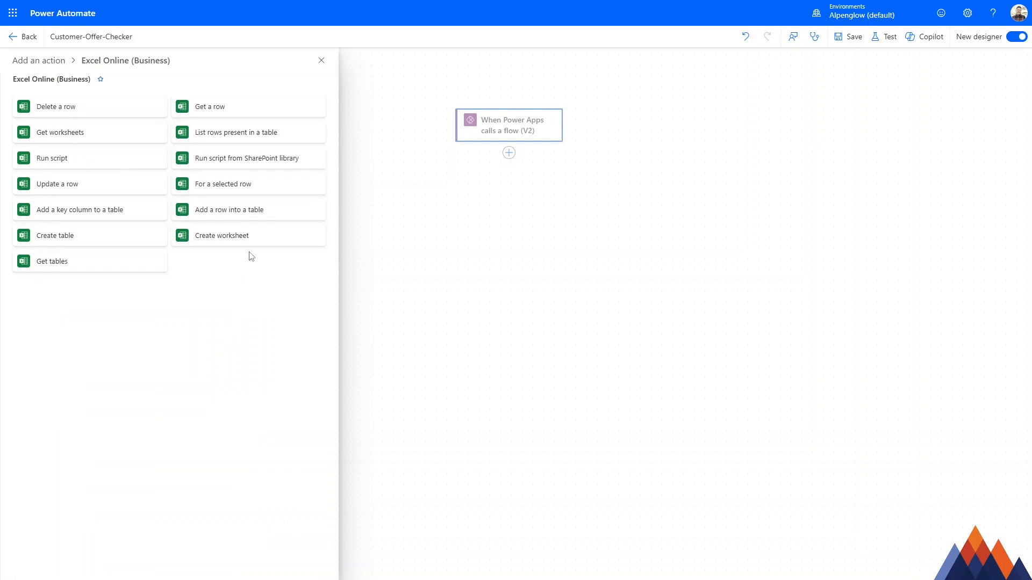
click(247, 139)
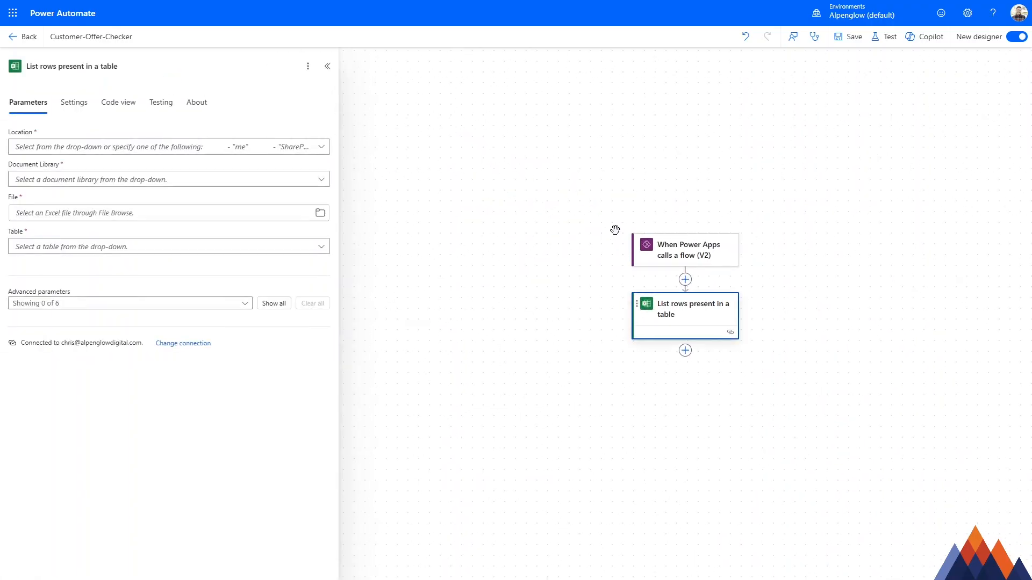
Step: Point the list rows action to ContosoTable in Customer Promotion Info.xlsx, in the Documents library of the Intranet Essentials SharePoint site
click(321, 147)
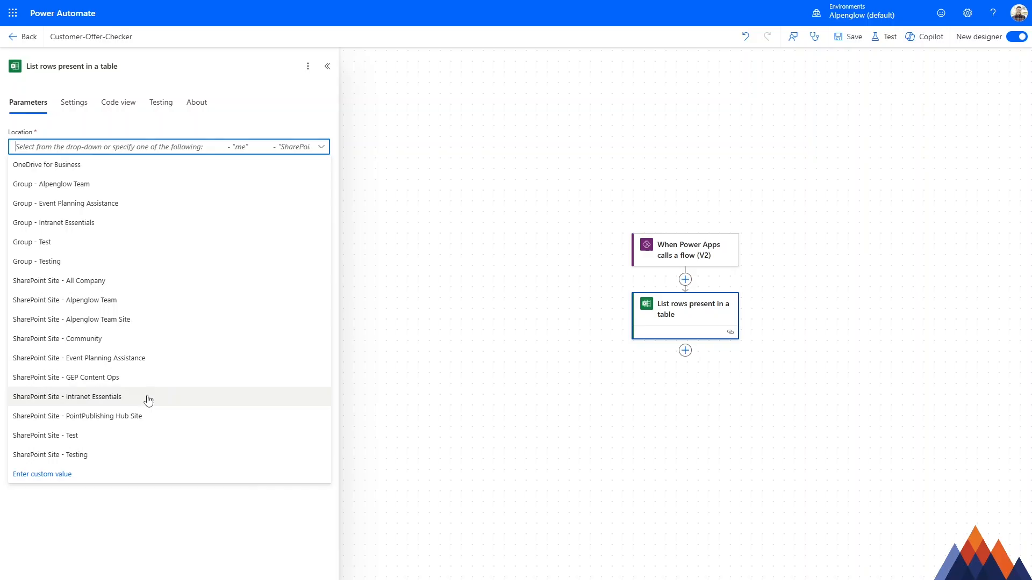
click(122, 401)
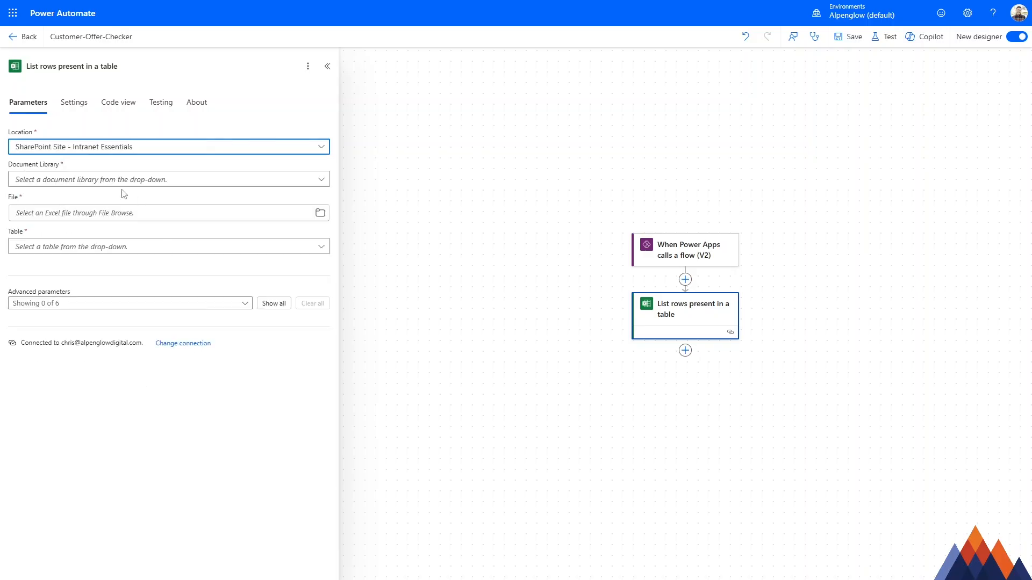
click(321, 179)
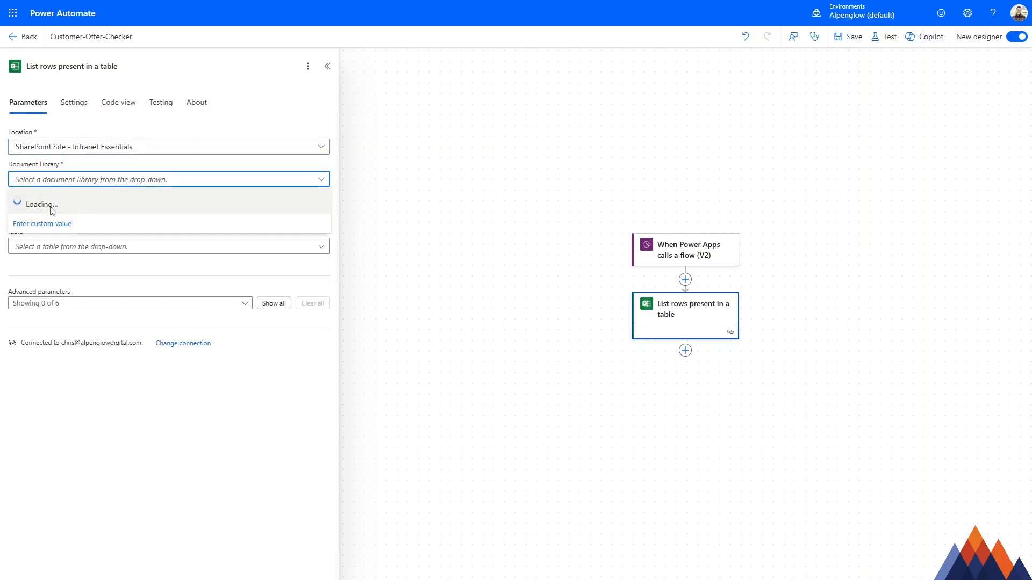
click(44, 203)
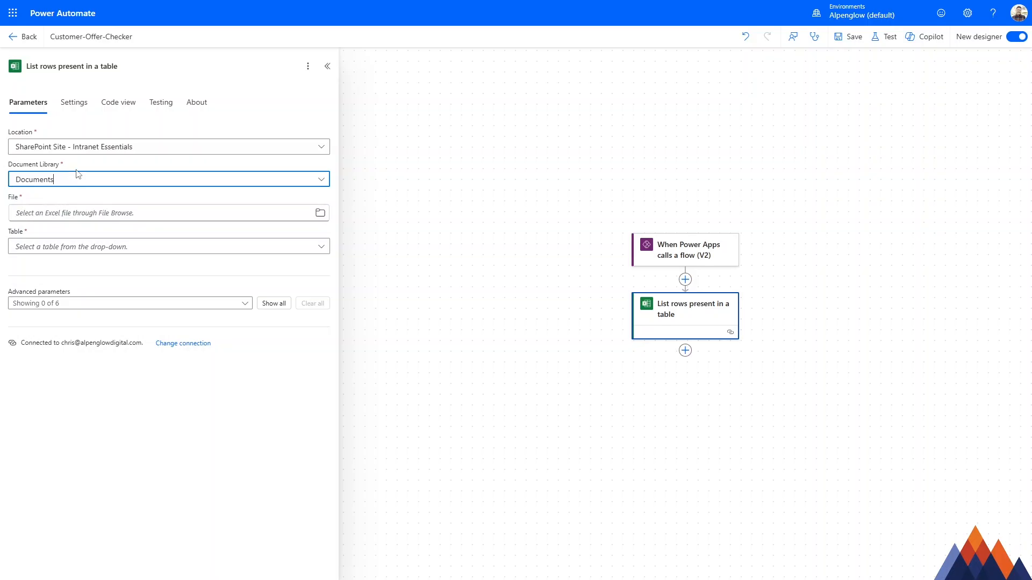
click(319, 213)
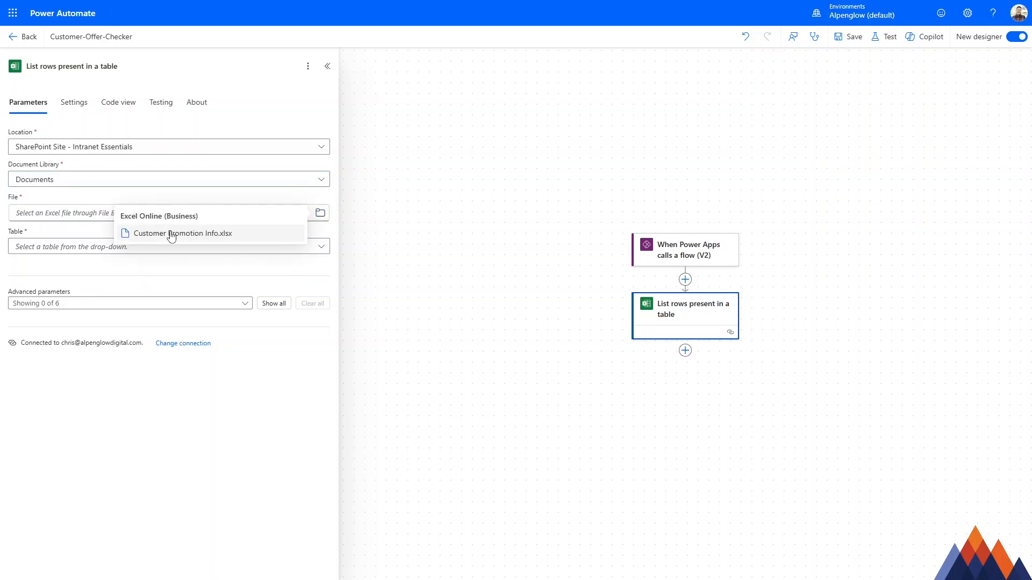
click(199, 233)
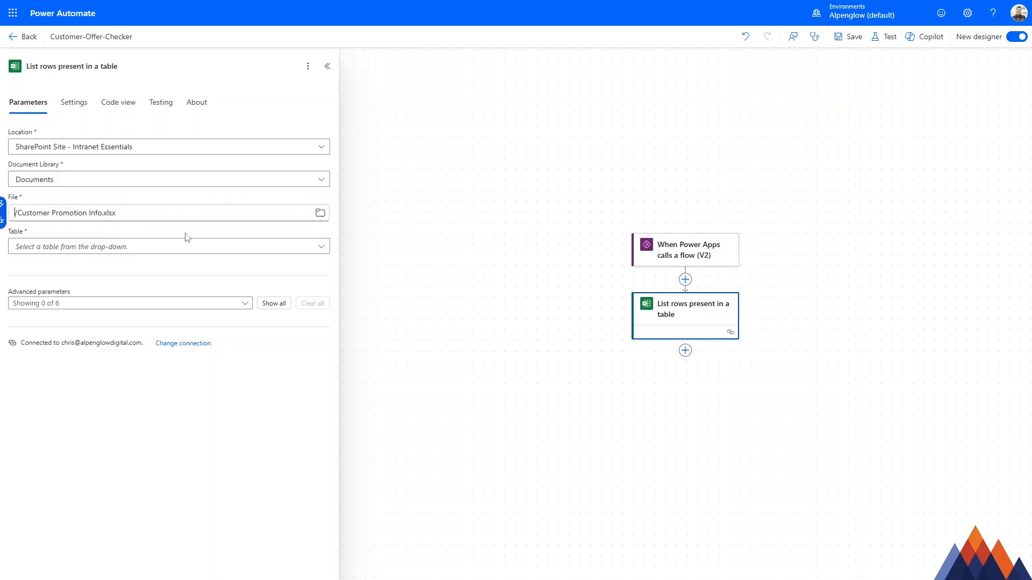
click(317, 248)
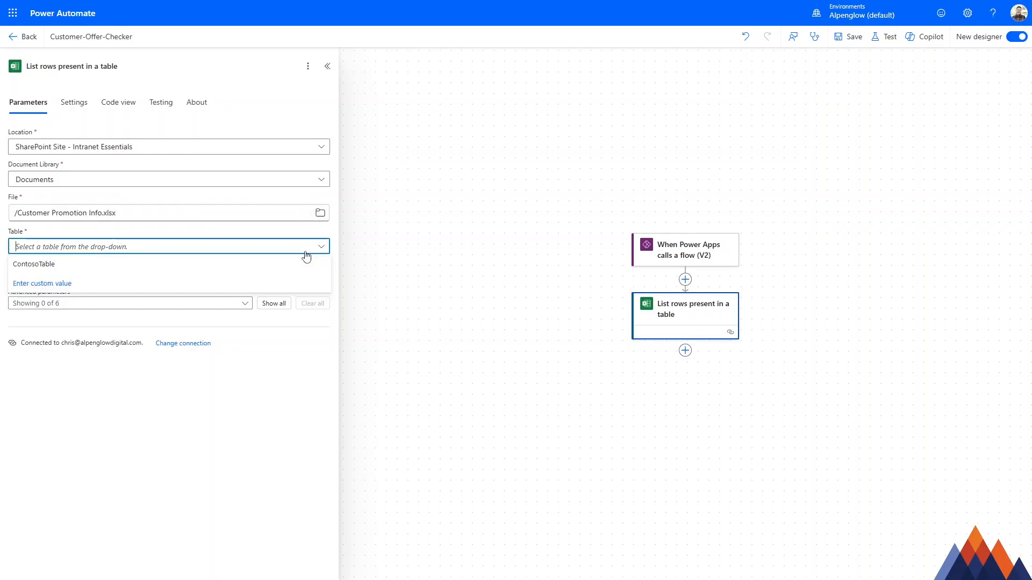
click(56, 265)
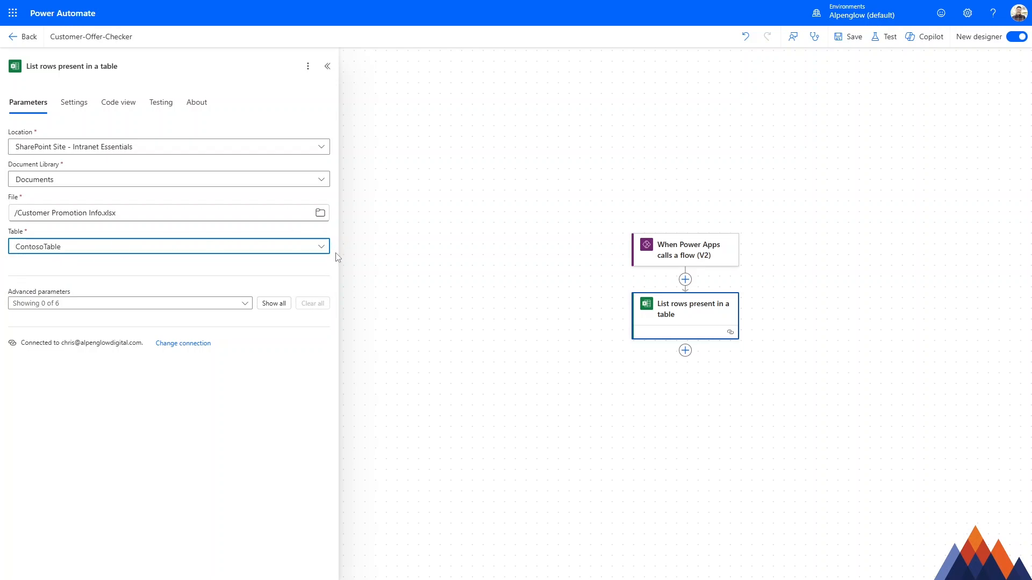
click(491, 224)
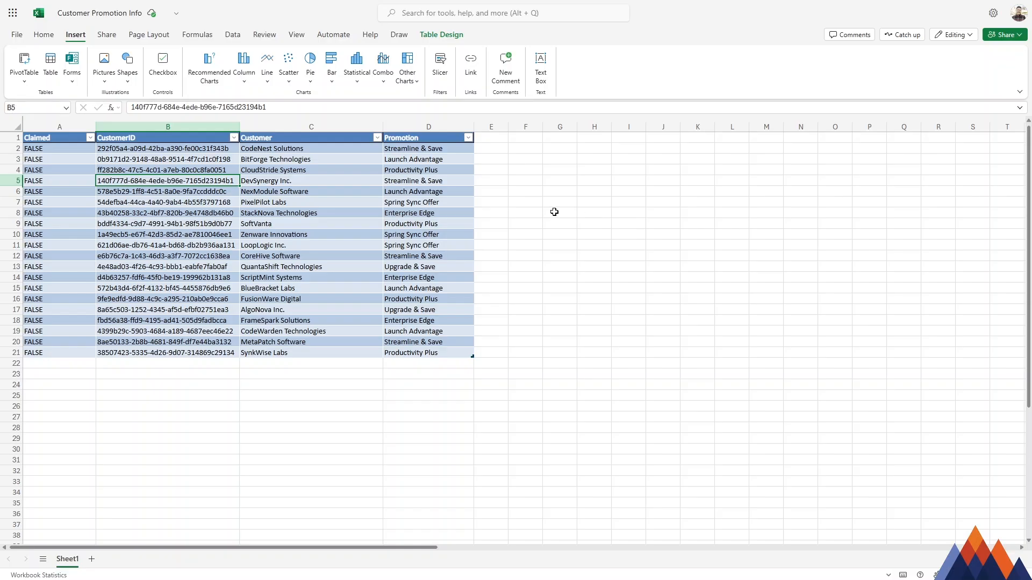
Step: In the Excel workbook, select the empty range G4:K13 and examine its name reference and the naming tools among the formula commands
drag(546, 168, 699, 266)
click(33, 108)
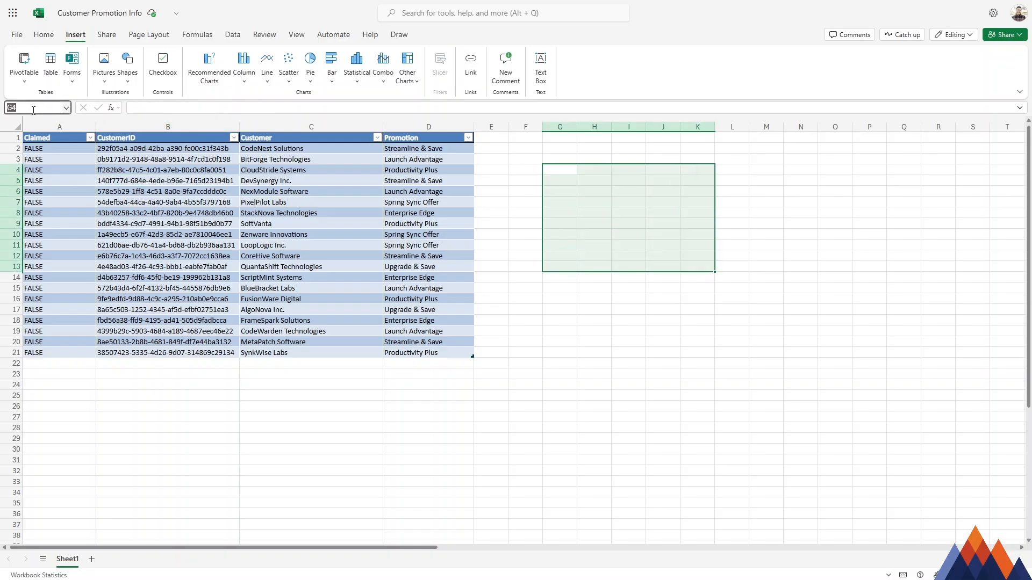
click(648, 193)
click(196, 37)
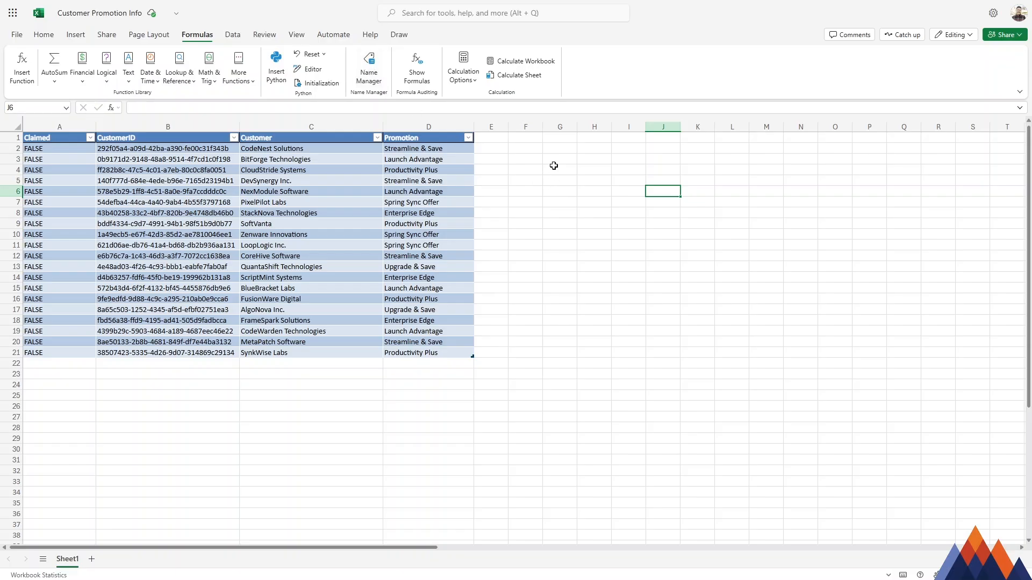
Step: Try to insert a table over the existing data range A1:D21 in the workbook
drag(66, 137, 457, 353)
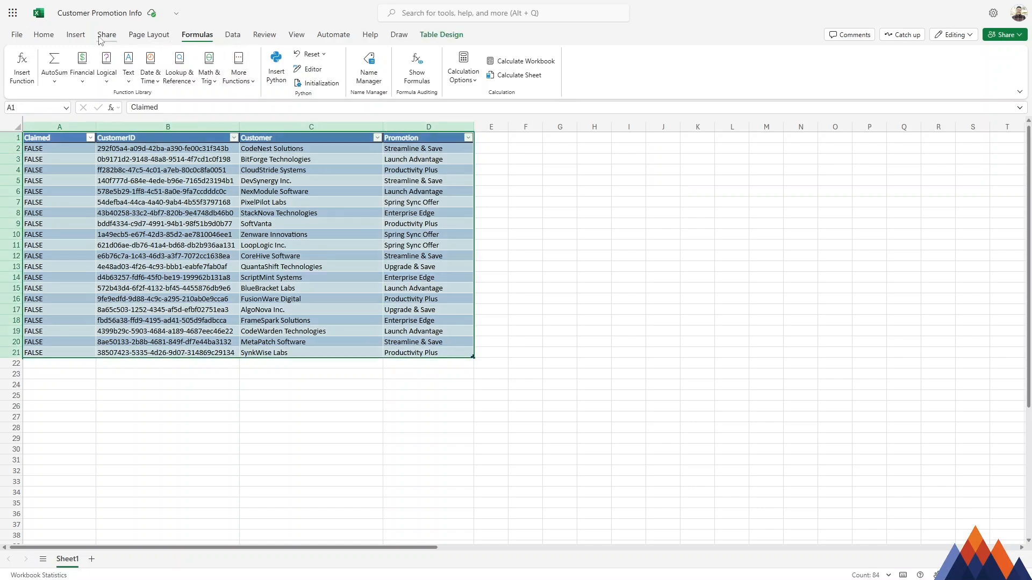
click(76, 35)
click(51, 67)
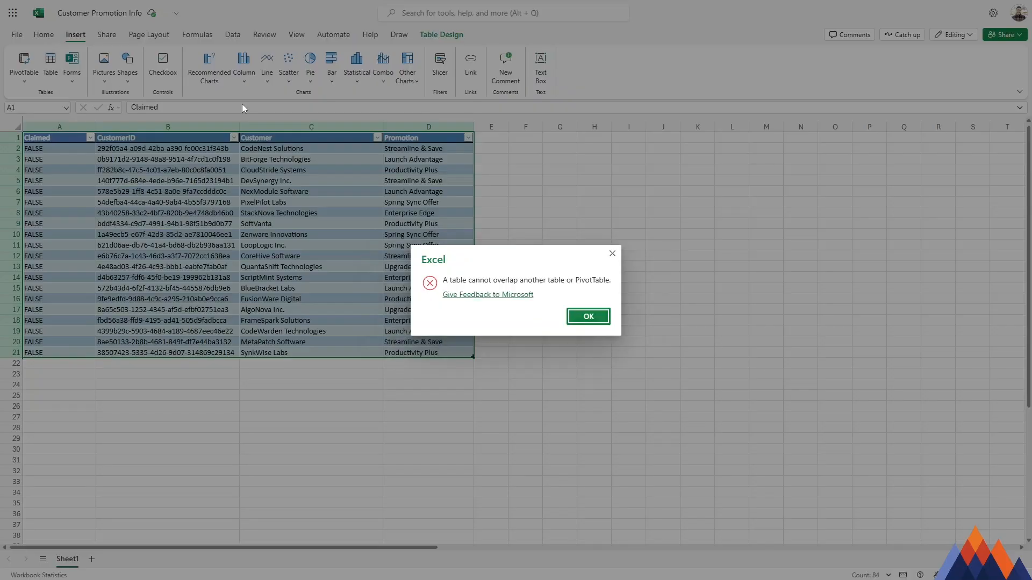
click(588, 317)
click(545, 202)
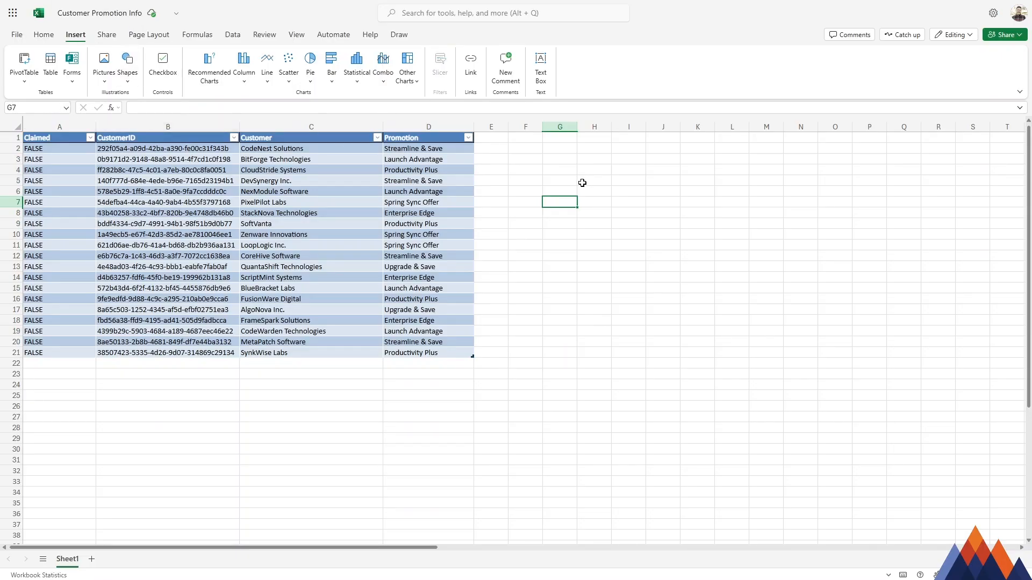
Step: Select the empty range G3:J12 and examine the workbook's defined names in the Name Manager alongside the table insertion commands
drag(560, 159, 672, 255)
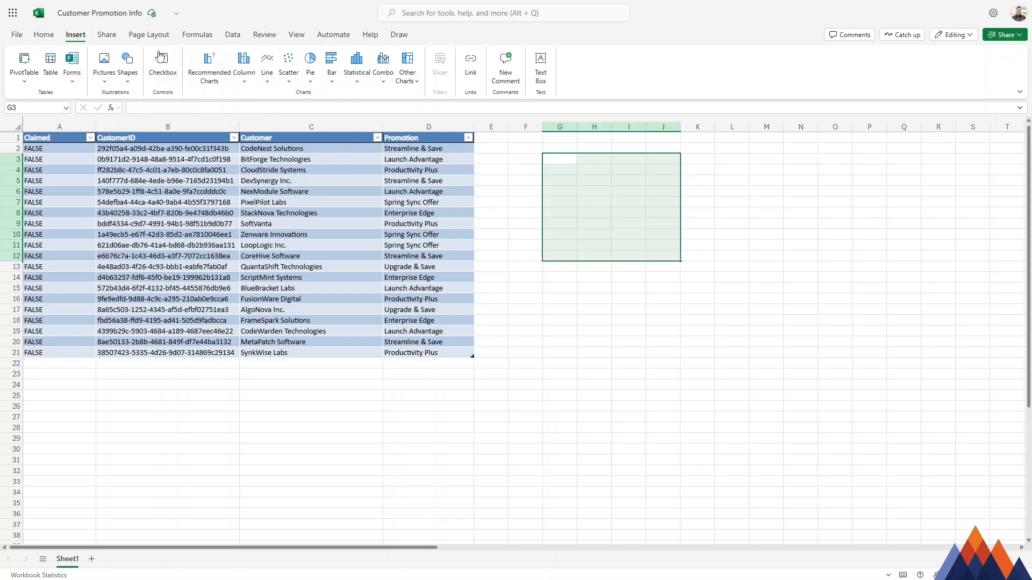
click(197, 34)
click(368, 70)
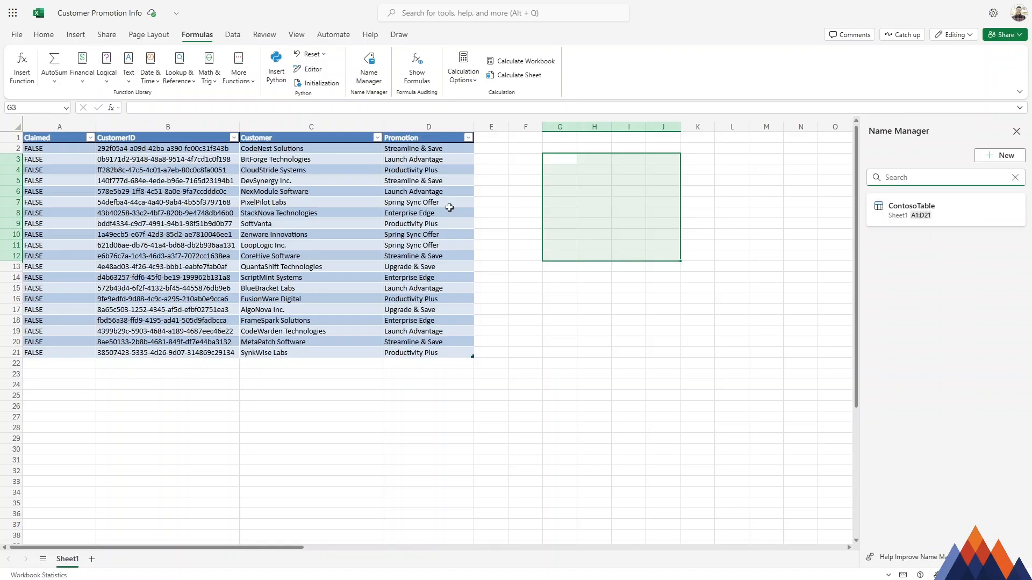
click(75, 34)
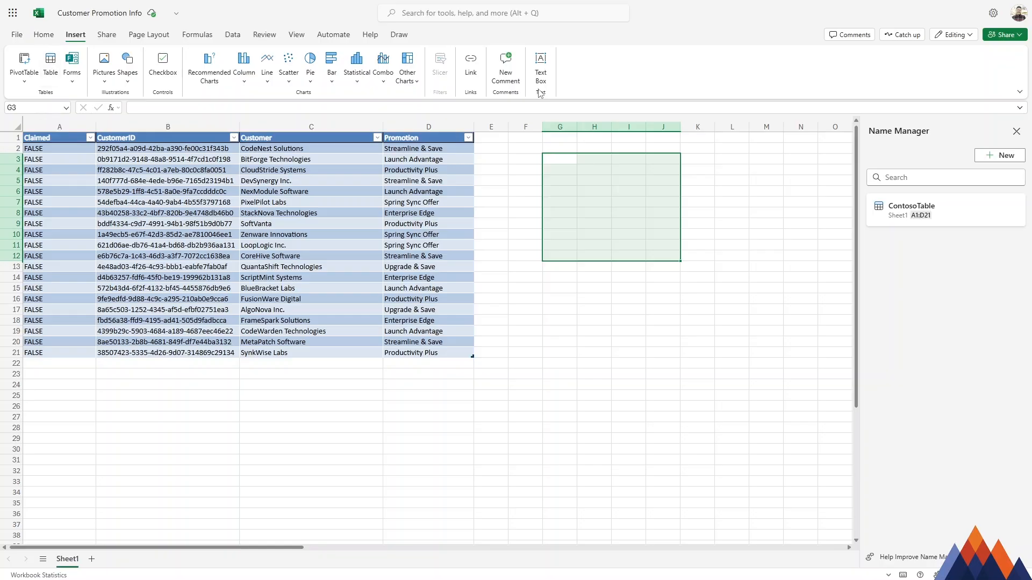
click(639, 183)
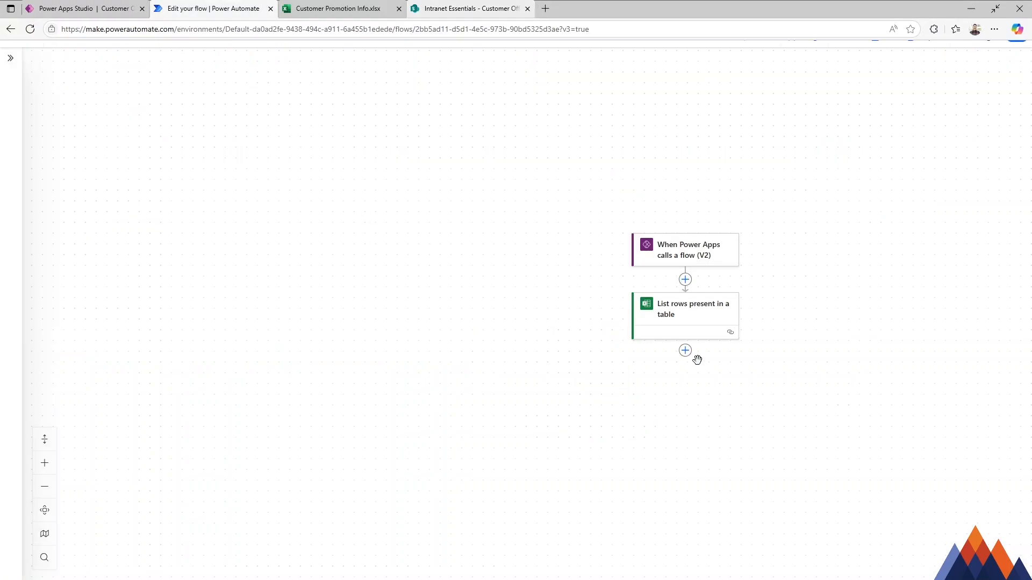
Step: In the Power Automate flow, show all advanced parameters of the list rows action and set Filter Query to CustomerID eq 'IncomingCustomerID', using the trigger's dynamic value
click(632, 338)
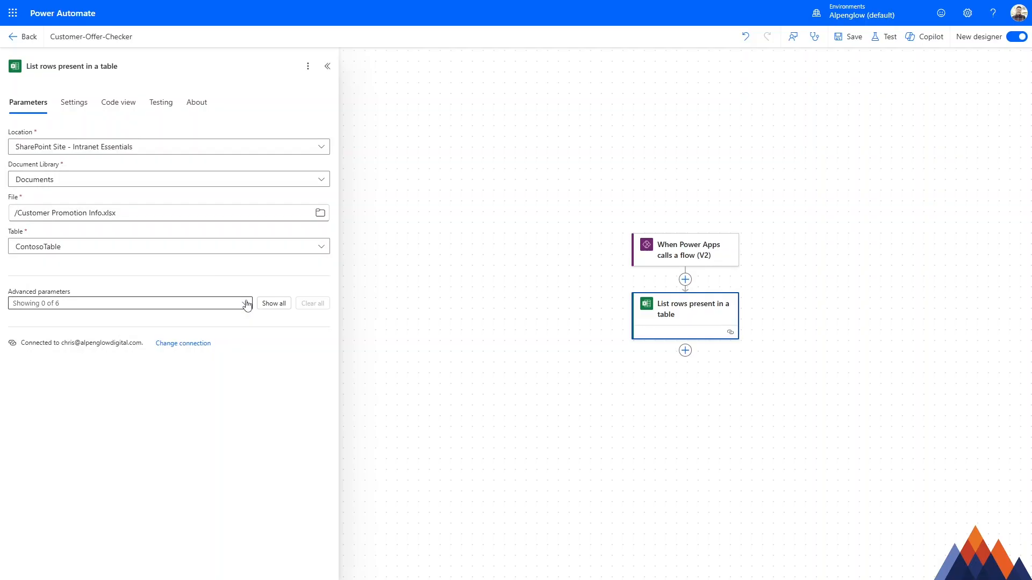
click(276, 303)
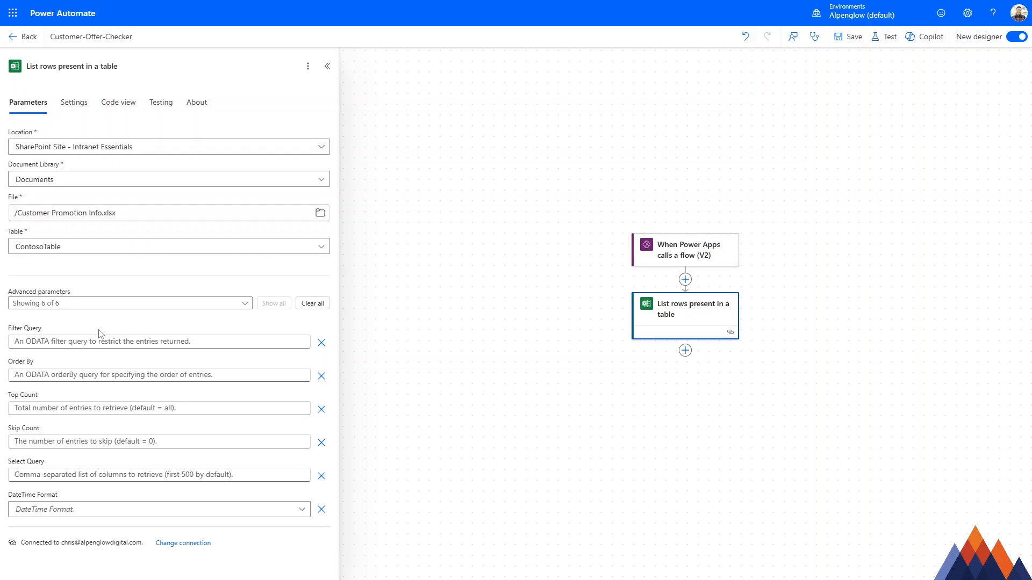
click(115, 340)
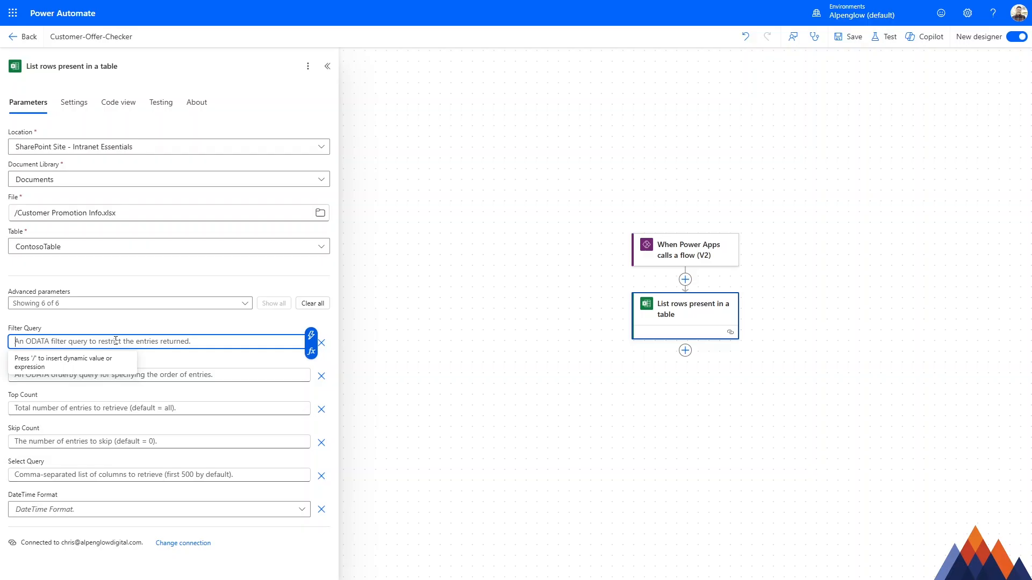
text(CustomerID)
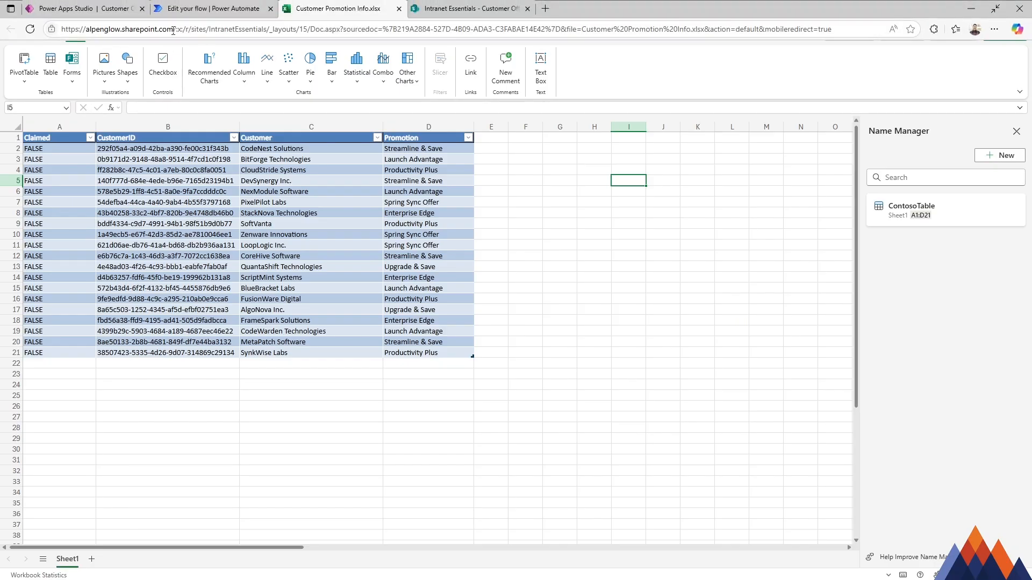
click(135, 142)
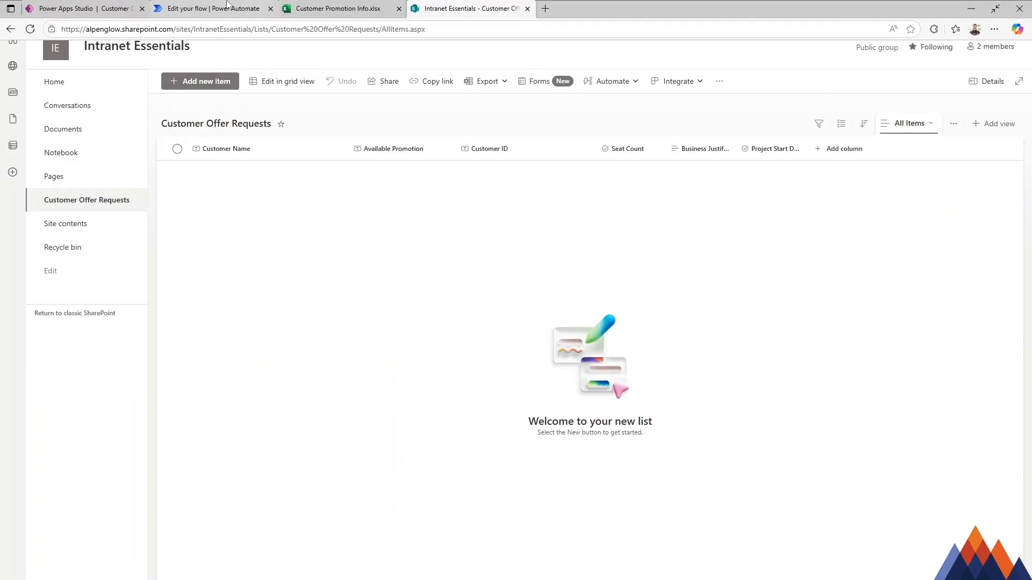
click(226, 4)
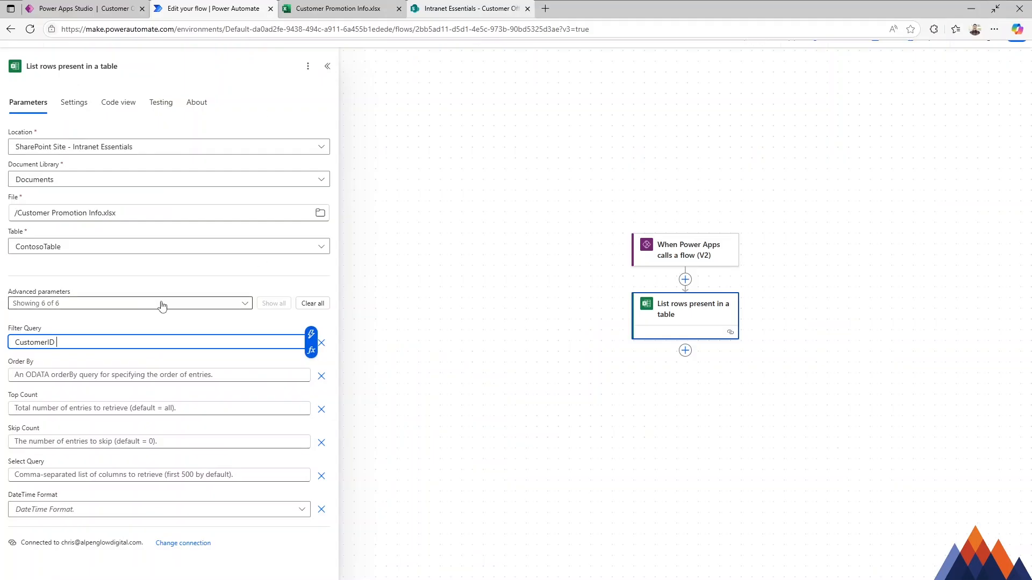
text(eq)
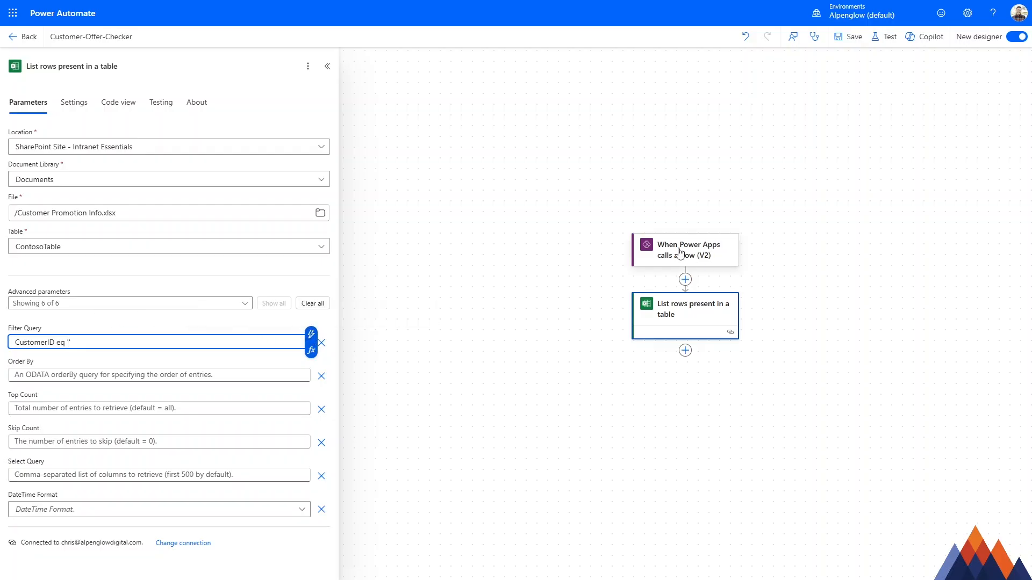
click(312, 335)
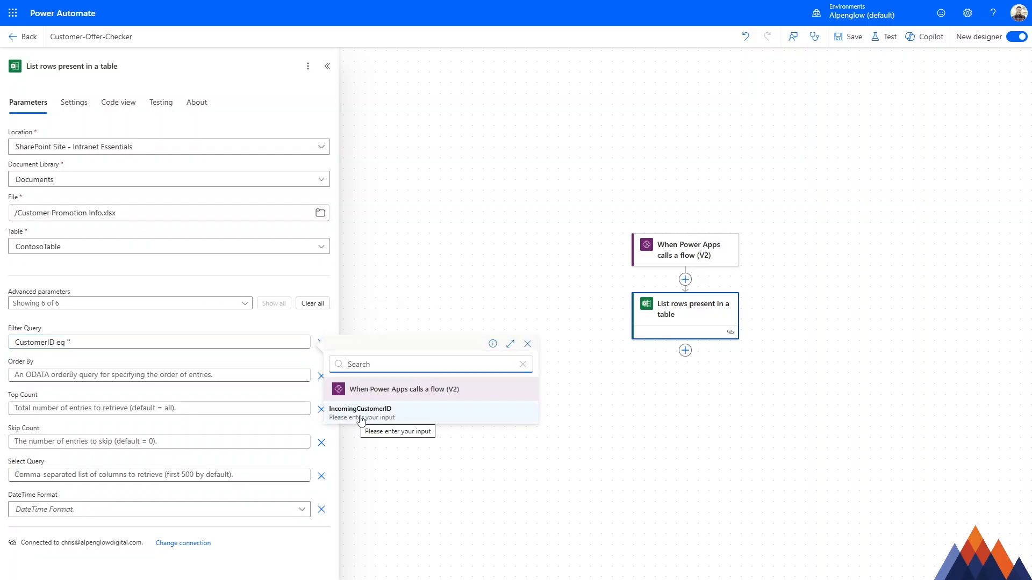
click(359, 418)
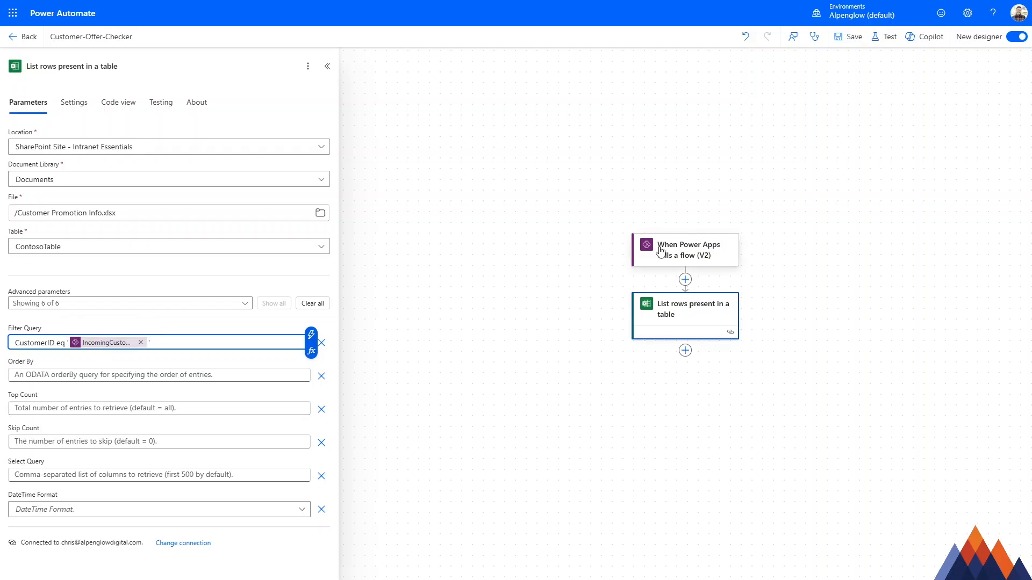
click(502, 322)
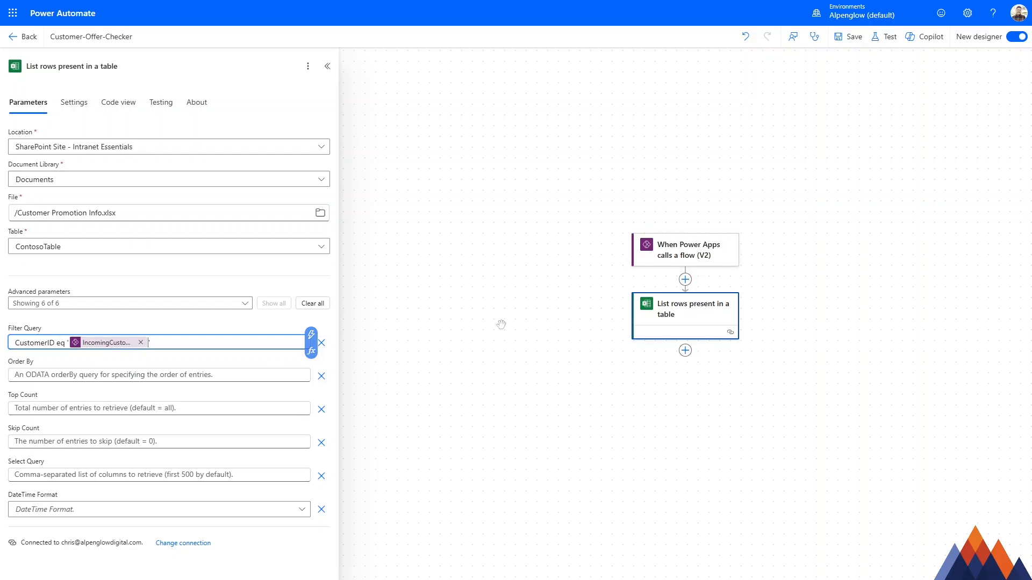
Step: Add a Condition control action after the list rows action
click(685, 351)
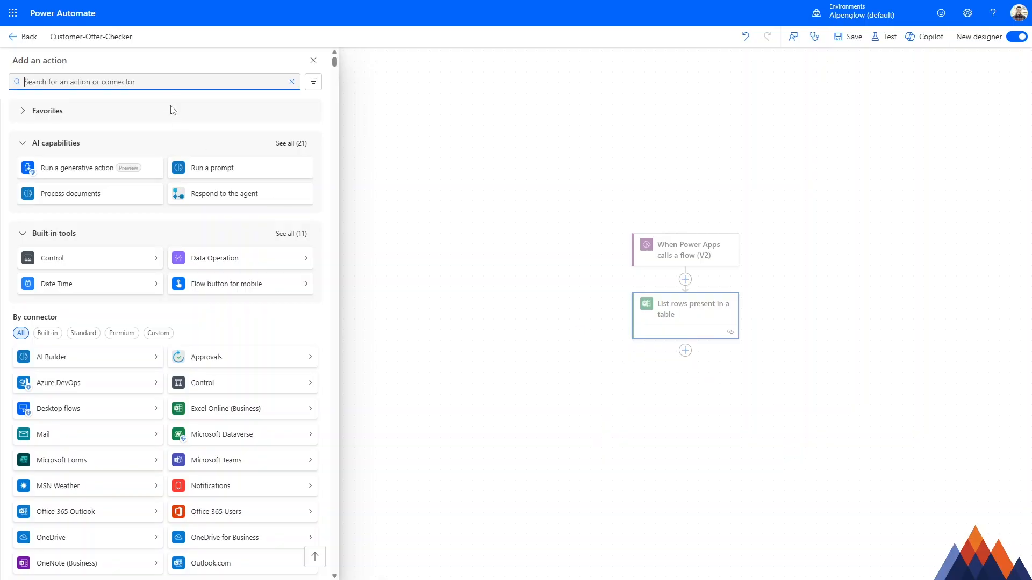
text(condition)
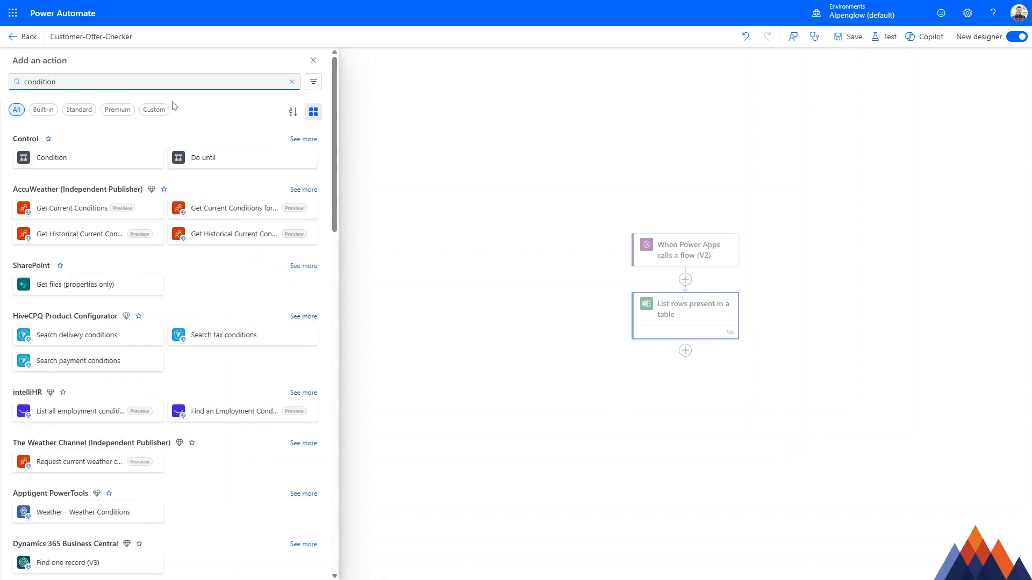
click(54, 161)
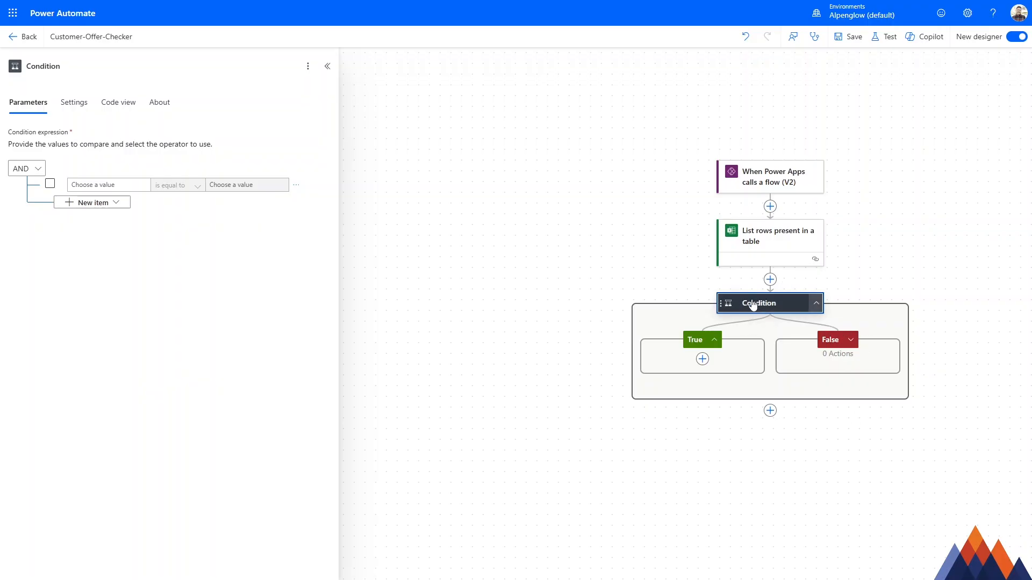
Step: Set the condition's first value to the expression length(outputs('List_rows_present_in_a_table')?['body/value'])
click(118, 185)
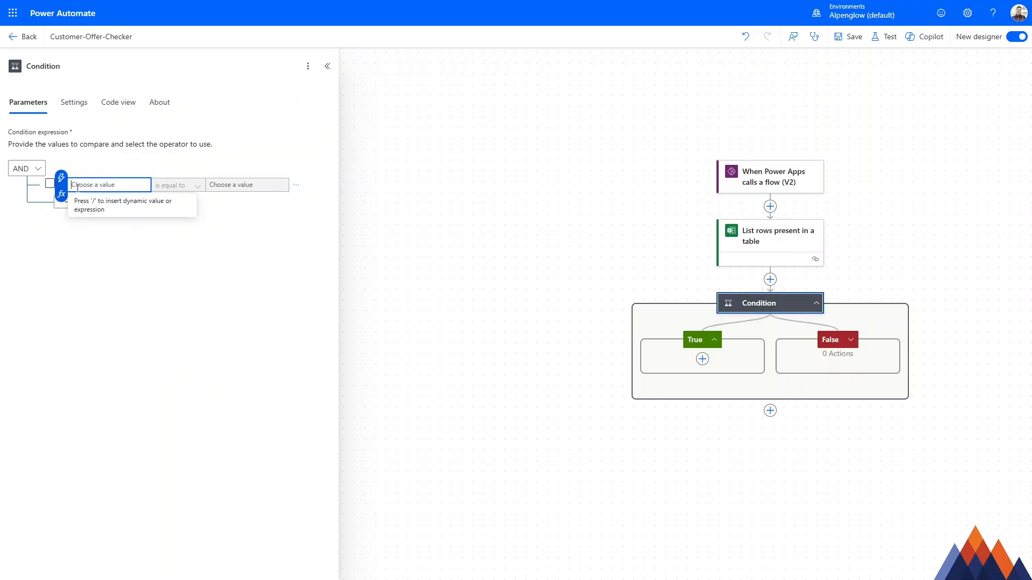
click(60, 201)
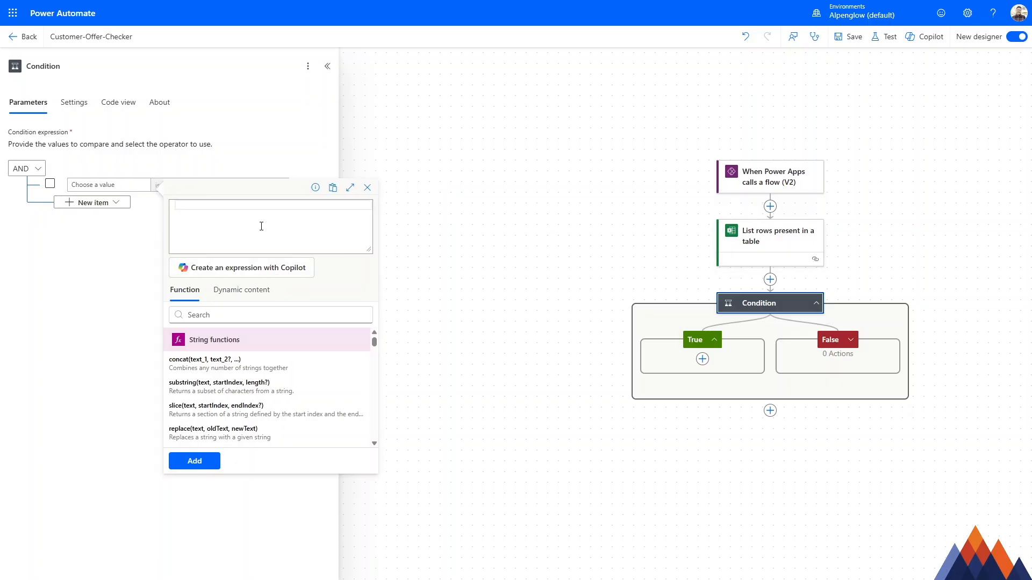
text(lengt)
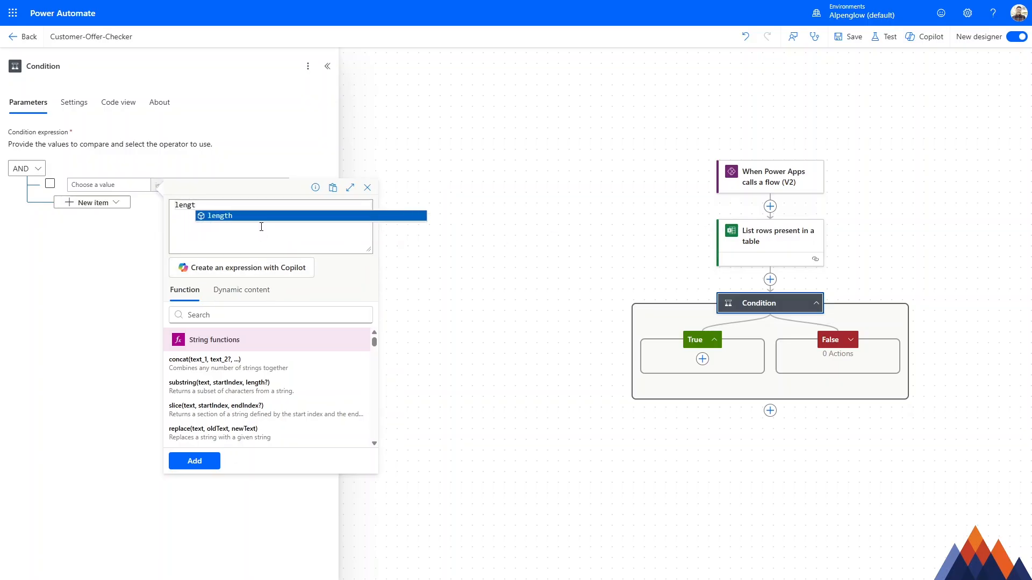
click(239, 216)
text(())
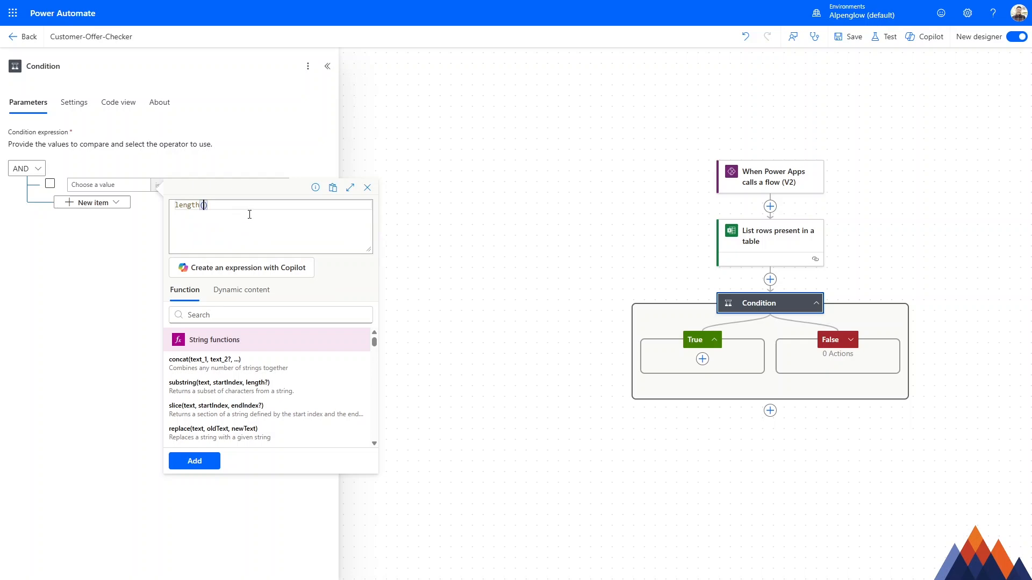
click(240, 298)
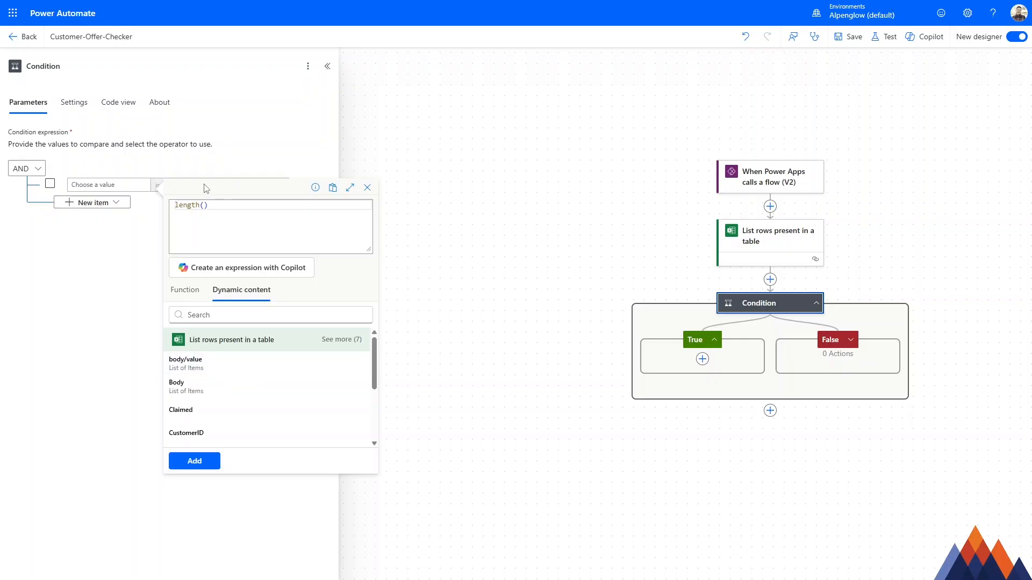
click(216, 361)
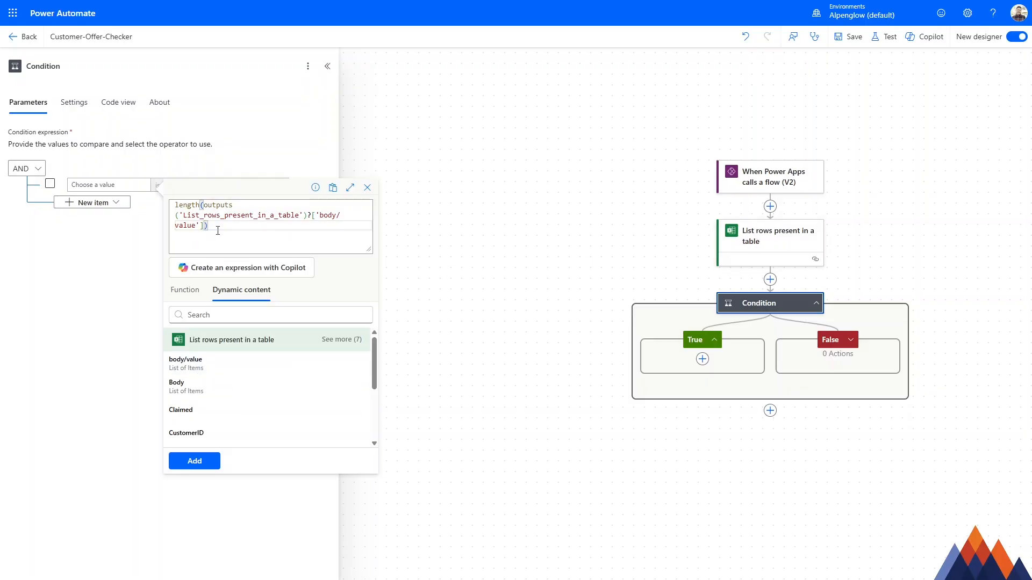
click(199, 461)
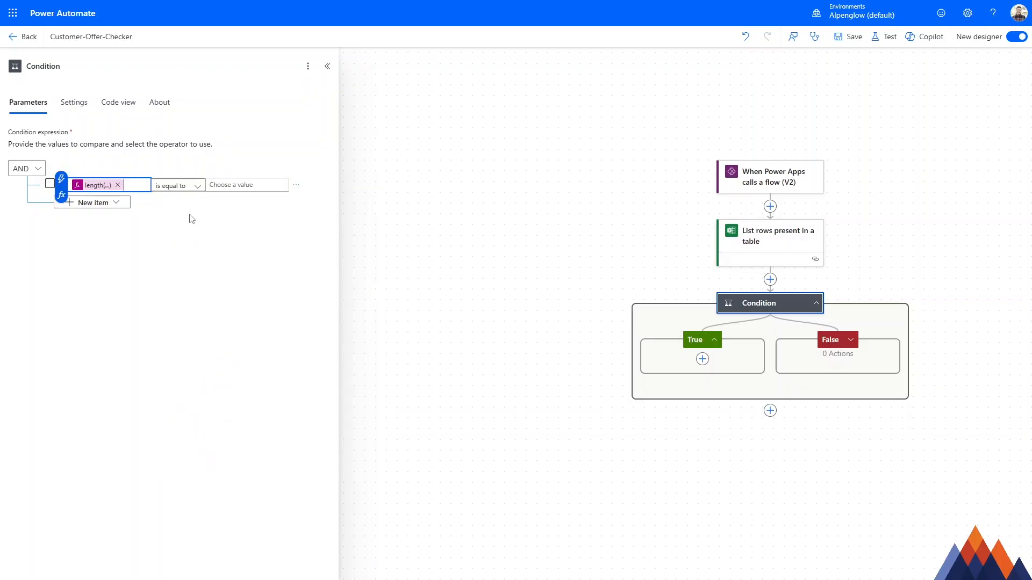
Step: Set the condition's operator to "is greater than" and its comparison value to 0
click(181, 184)
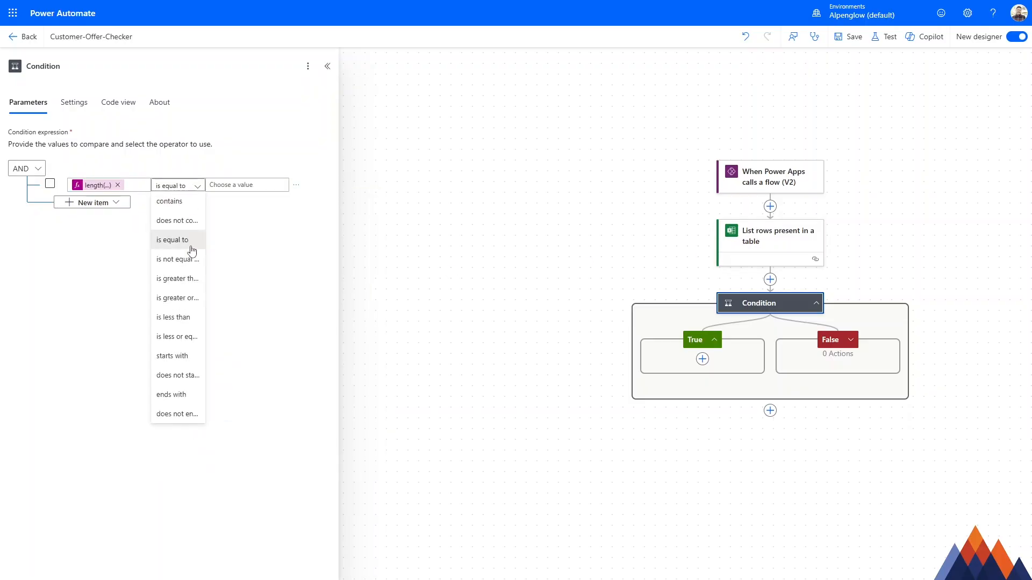
click(191, 279)
click(244, 186)
text(0)
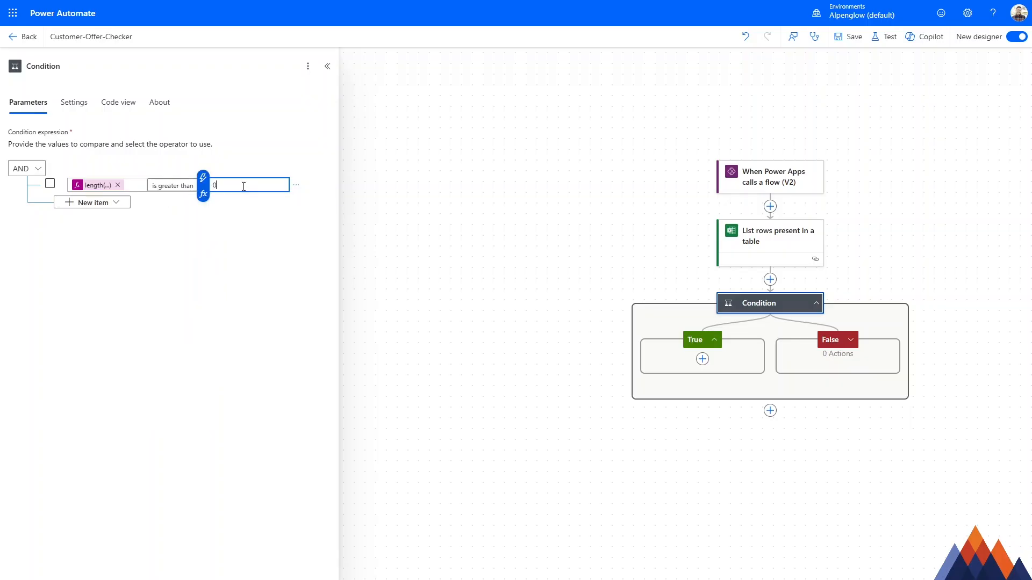
click(750, 275)
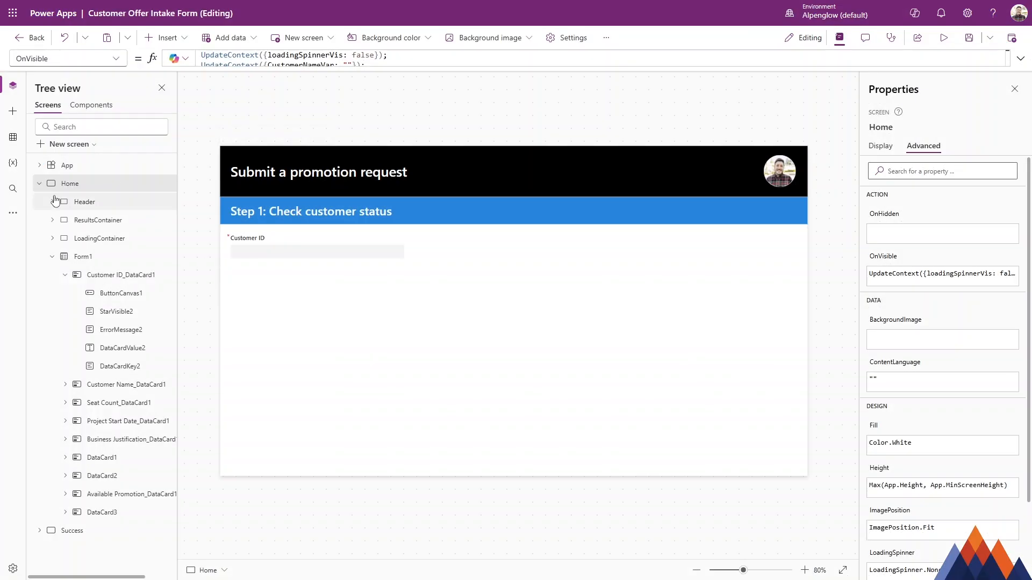
Step: In Power Apps, add the existing Customer-Offer-Checker flow from this environment to the Customer Offer Intake Form app
click(12, 213)
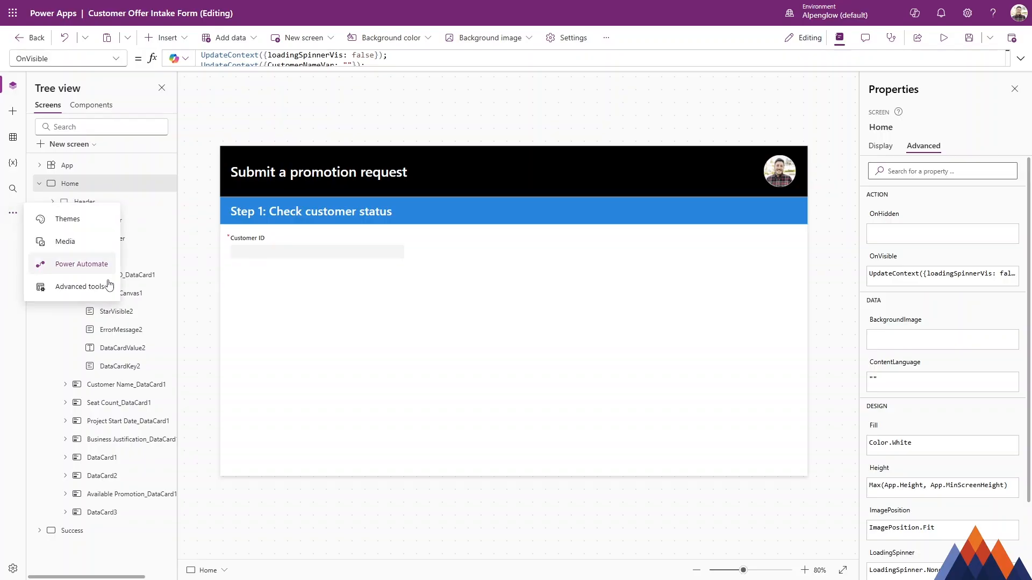
click(91, 264)
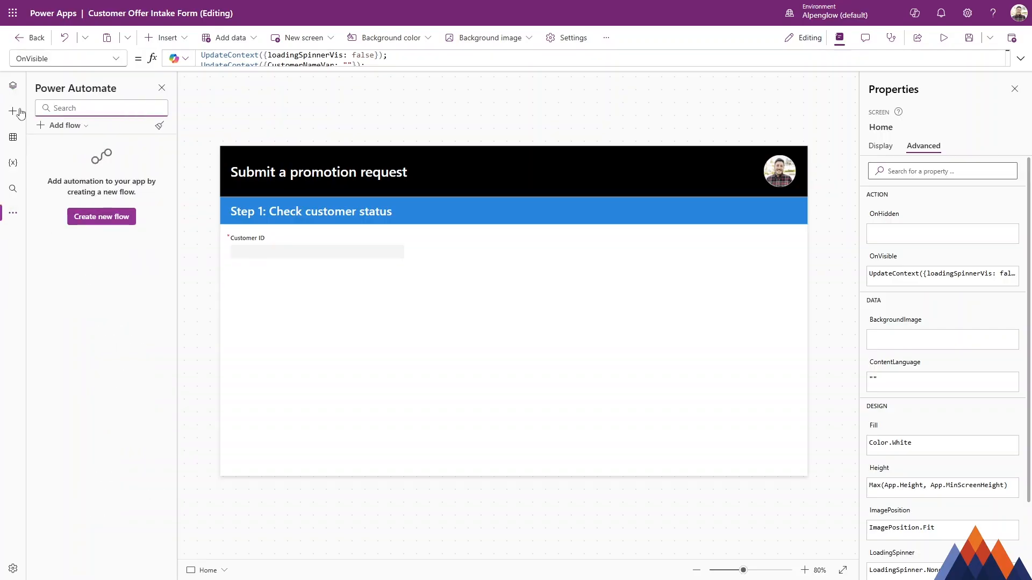
click(19, 221)
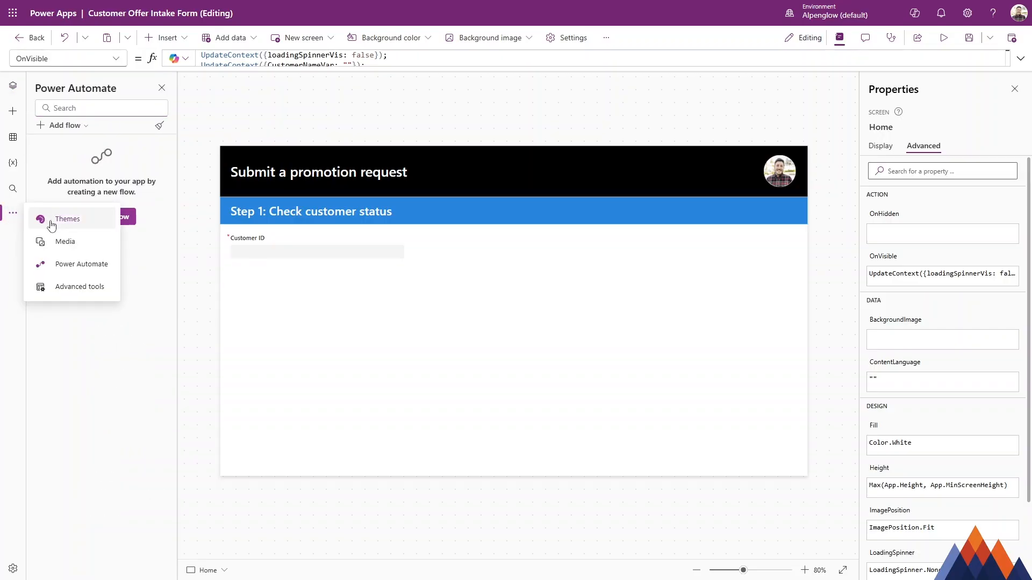
click(153, 243)
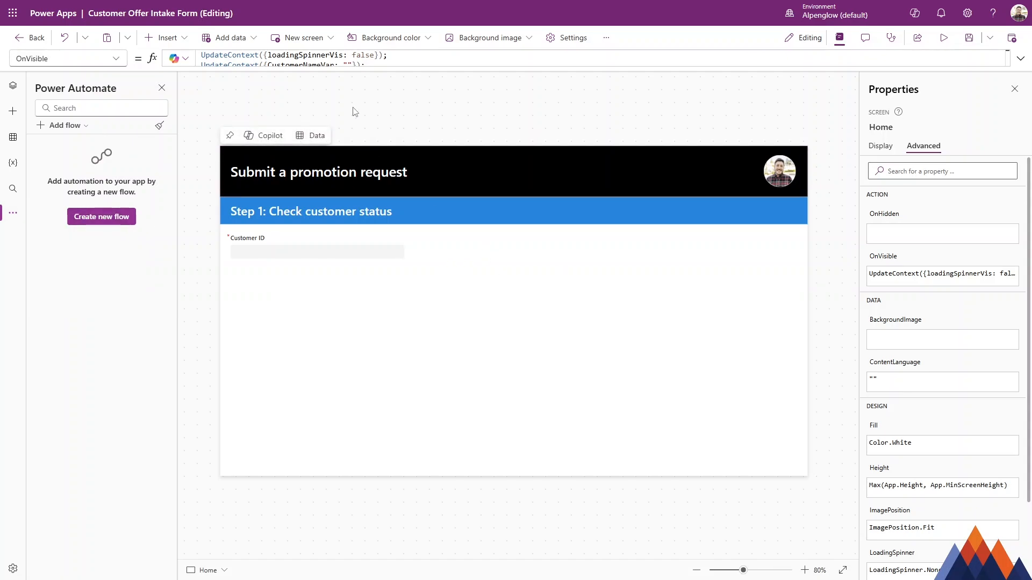
click(72, 128)
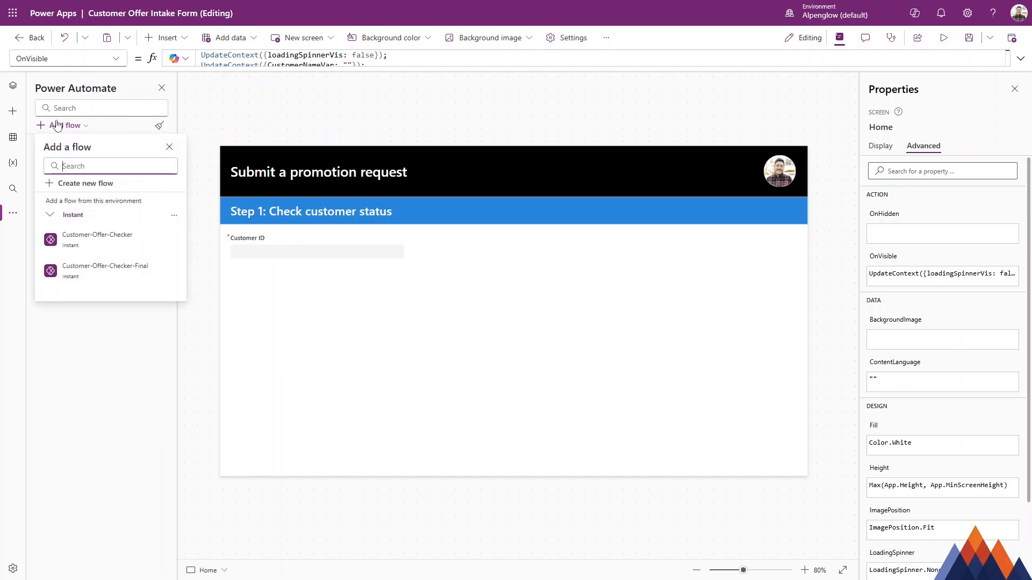
mouse_move(90, 245)
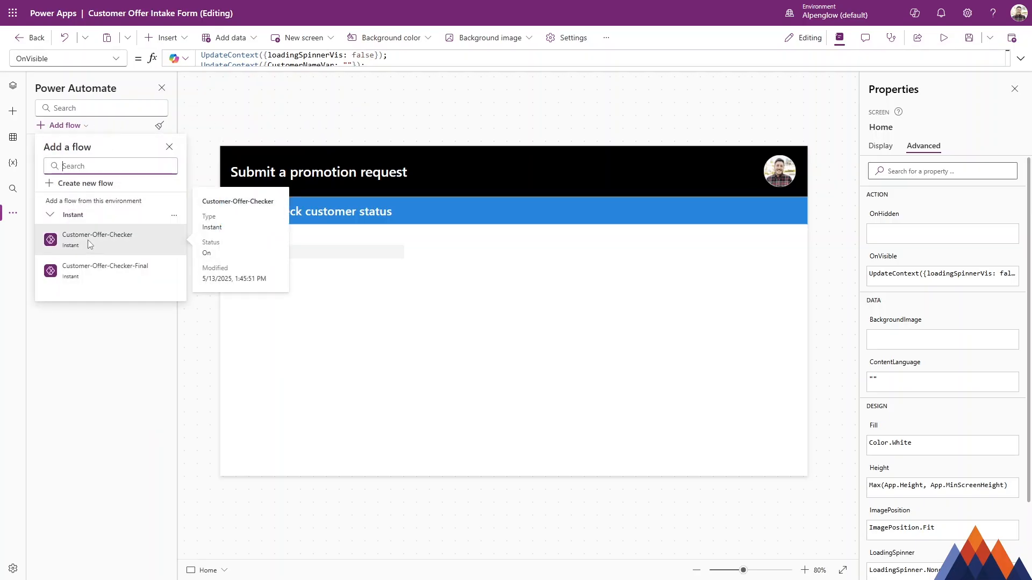
click(117, 248)
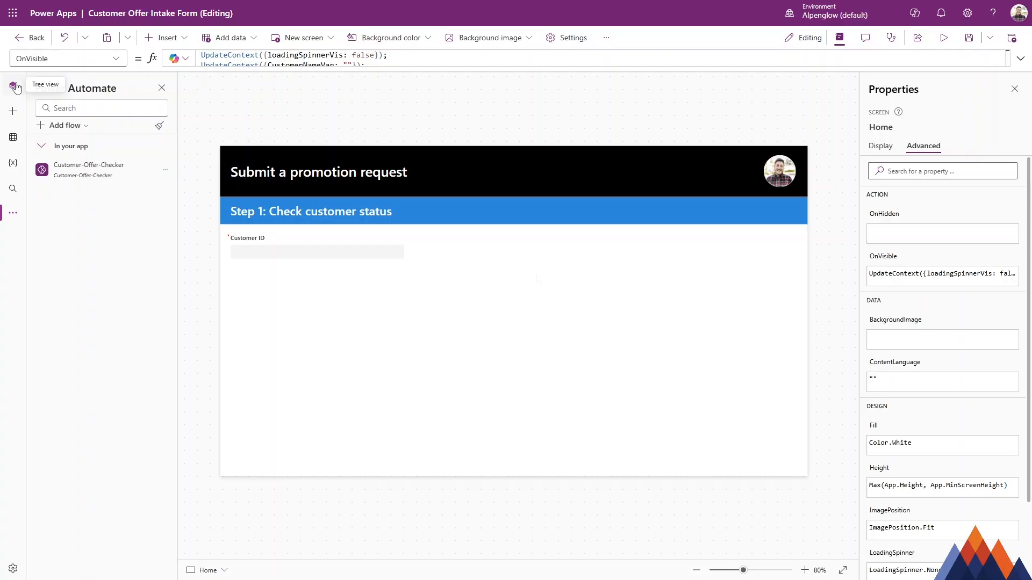
Step: Preview the app, enter Test as the Customer ID so the Check customer button has input, and exit the preview
click(943, 38)
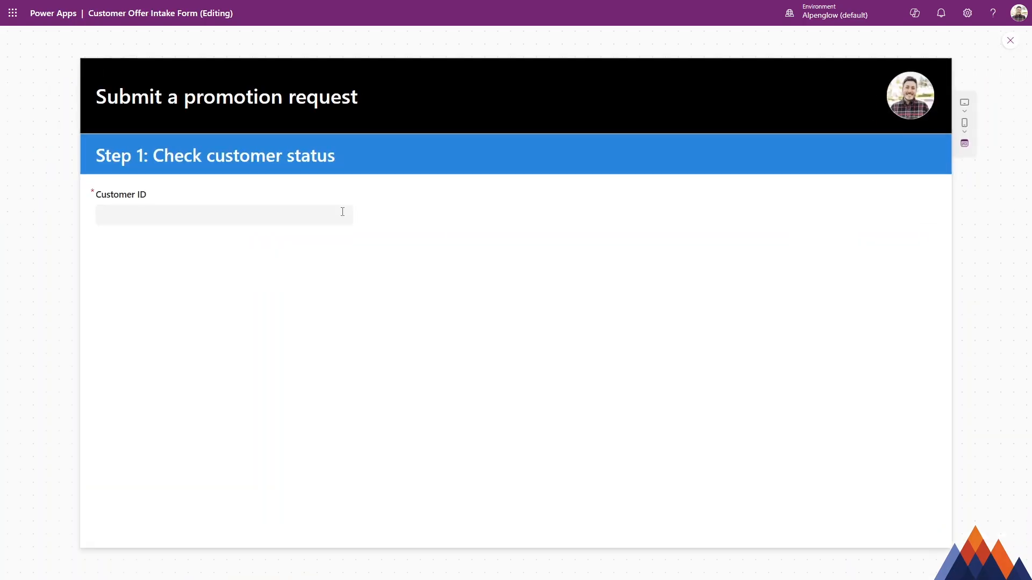
click(183, 213)
text(Test)
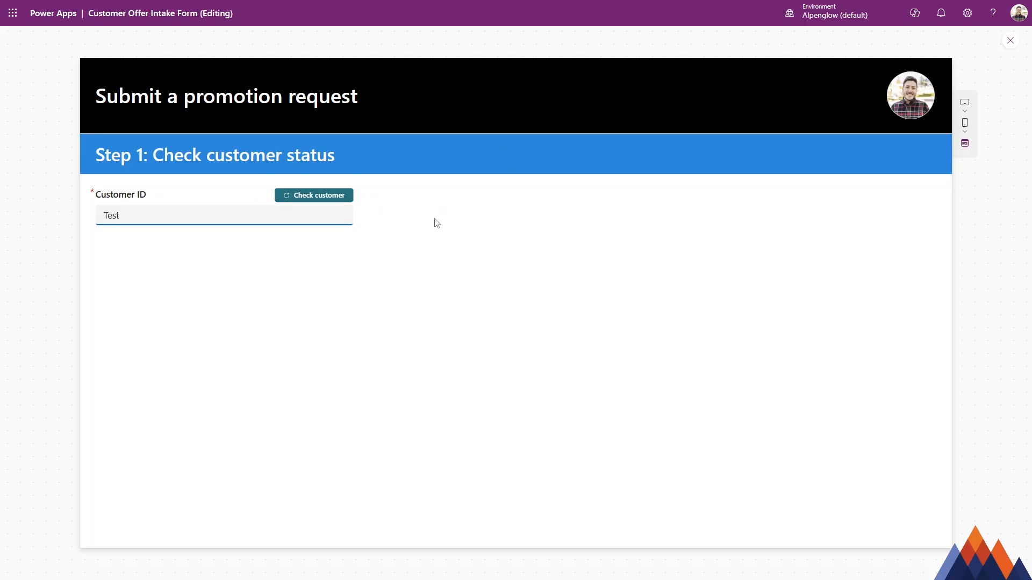
click(1010, 41)
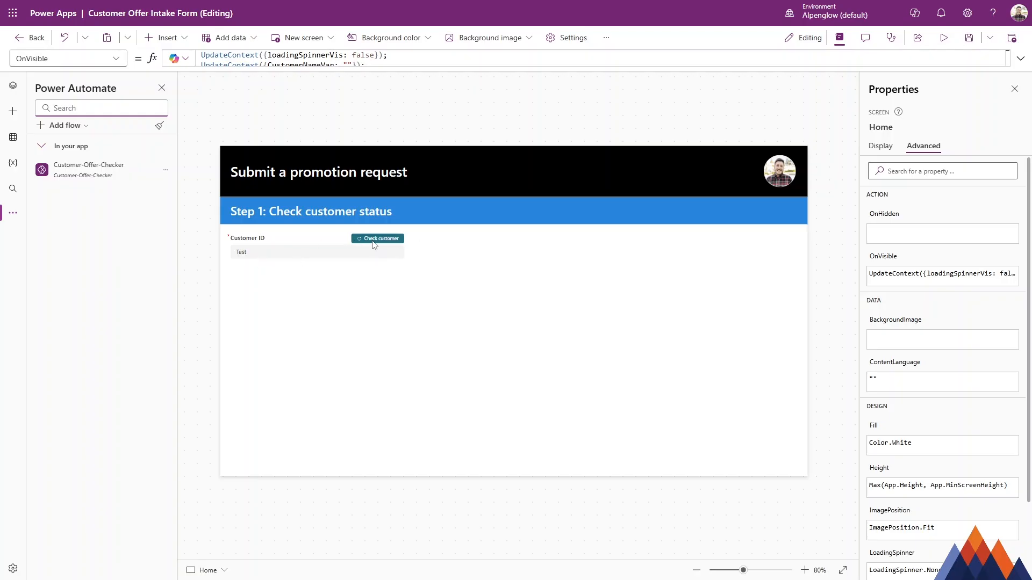
Step: Add the call 'Customer-Offer-Checker'.Run(); to the Check customer button's OnSelect formula, between the two loadingSpinnerVis updates
click(400, 242)
click(400, 241)
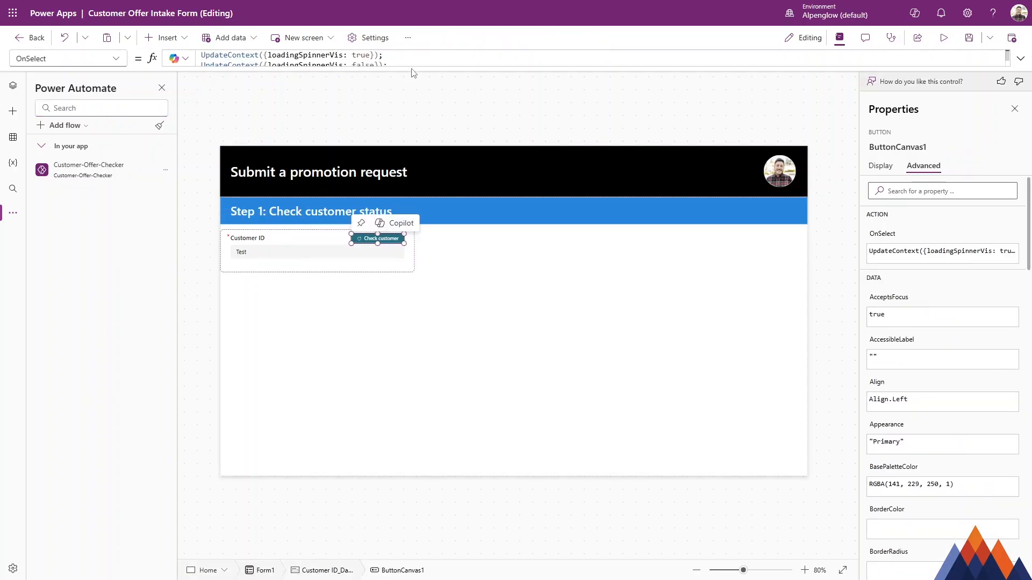
drag(414, 65, 422, 85)
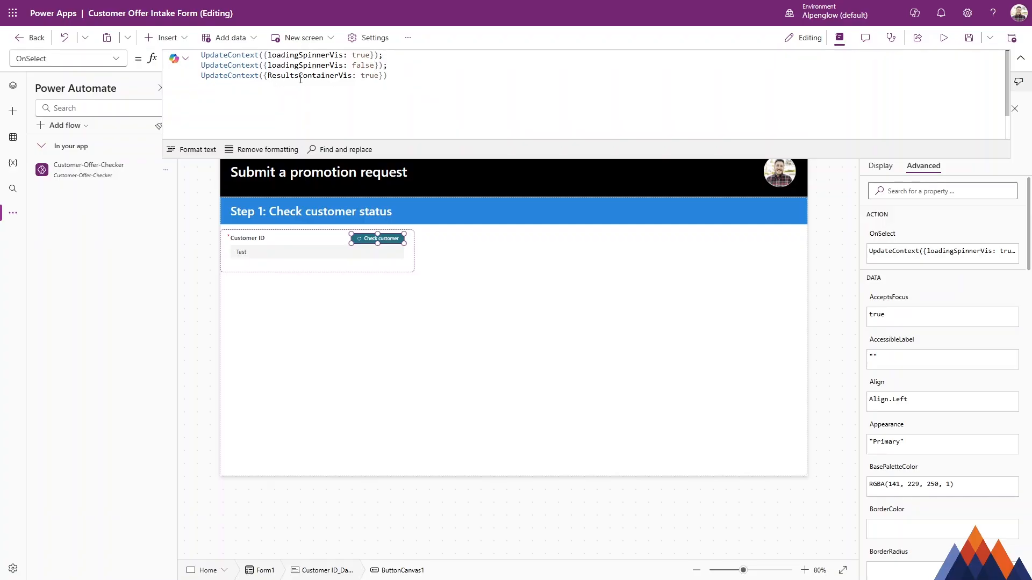
text(;)
key(Return)
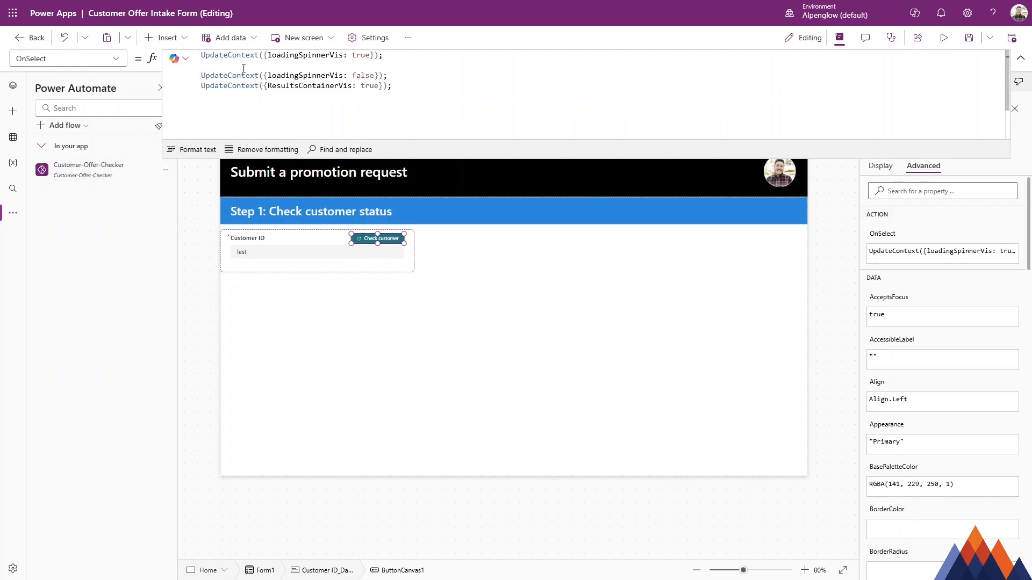
text(Customer-O)
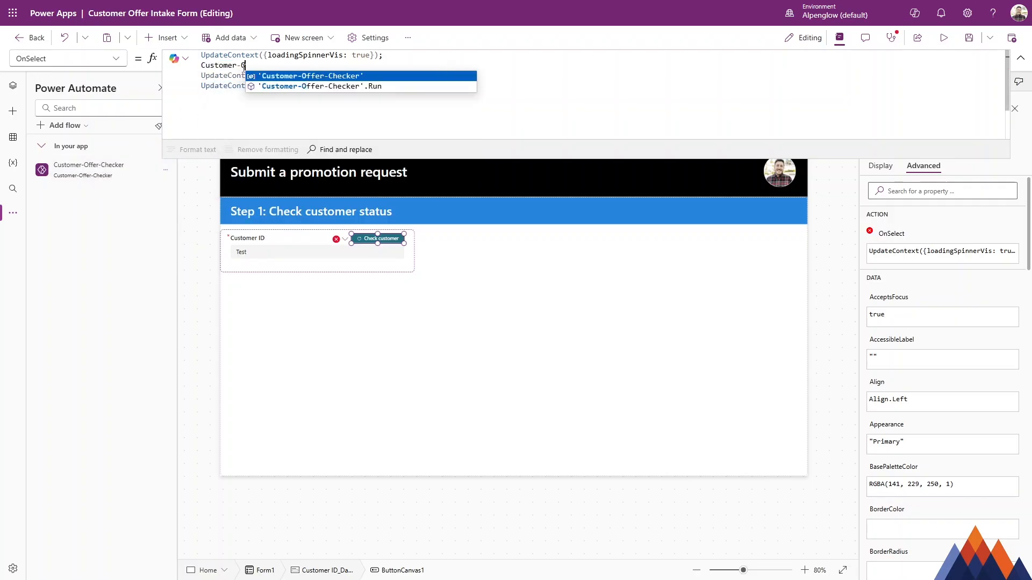
click(338, 87)
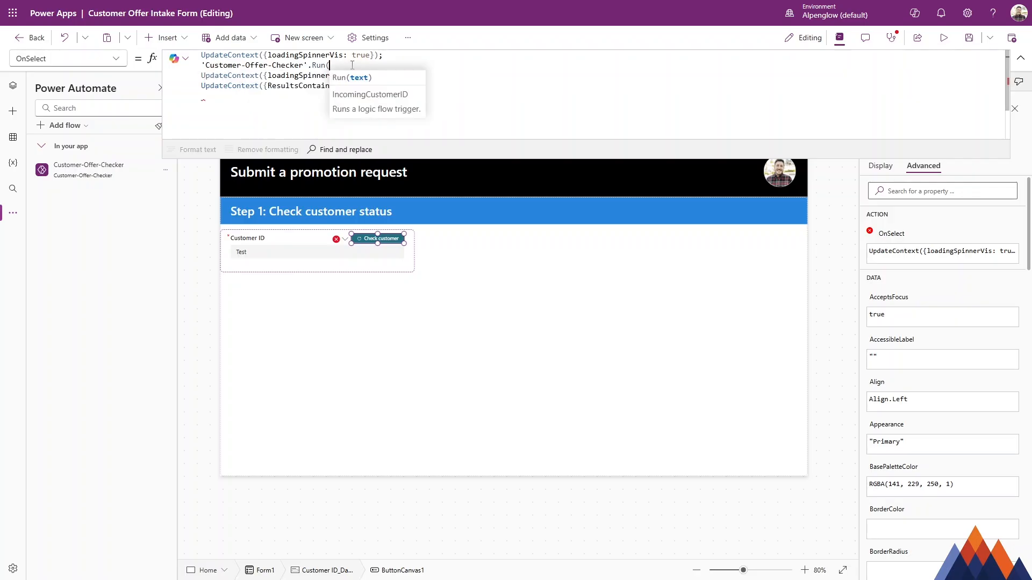
text();)
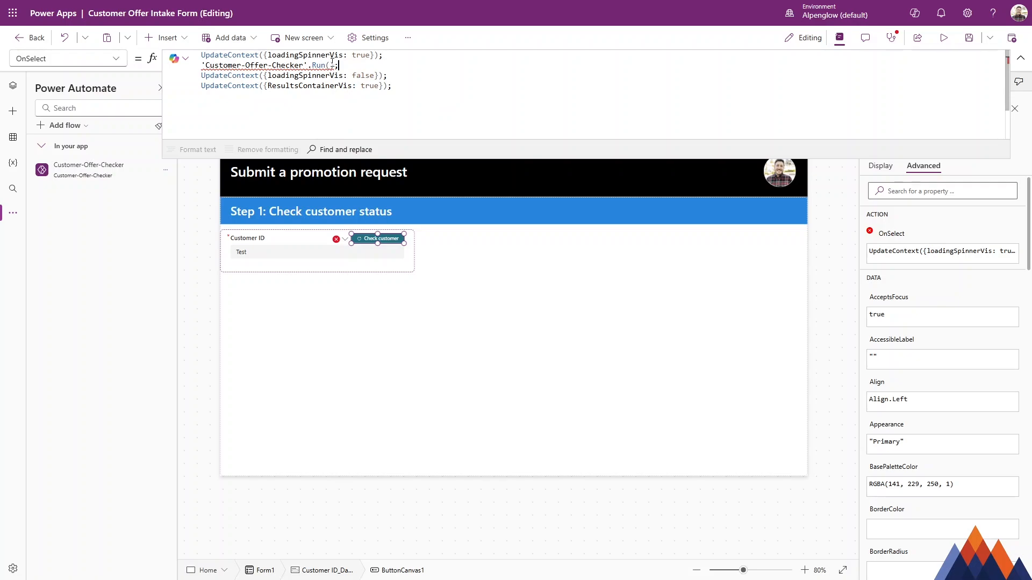
Step: Check the Power Apps trigger's input in the Power Automate flow, and look up the Customer ID text input's control name in Power Apps
mouse_move(332, 63)
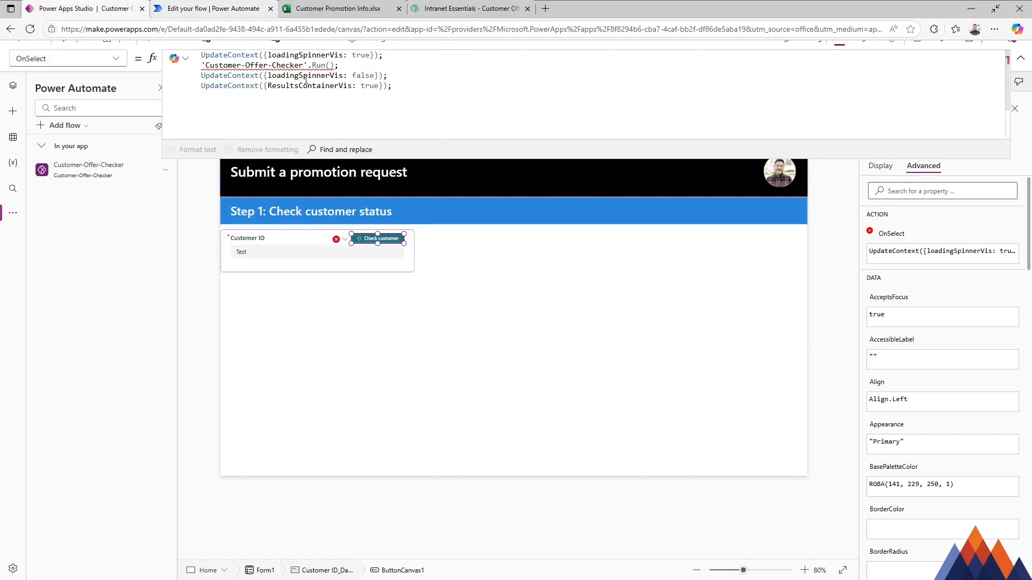
click(212, 8)
click(526, 163)
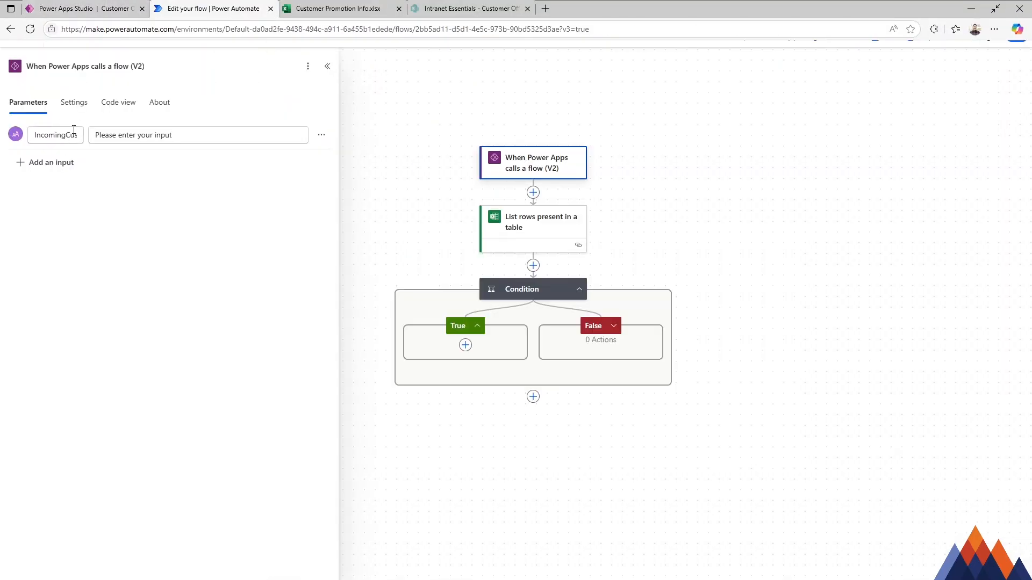
click(99, 7)
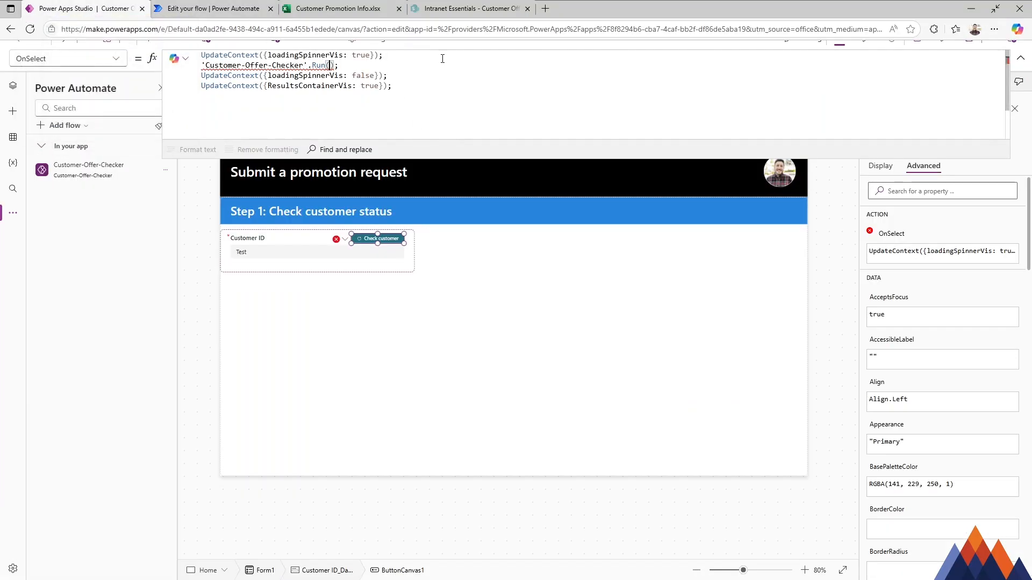
click(15, 87)
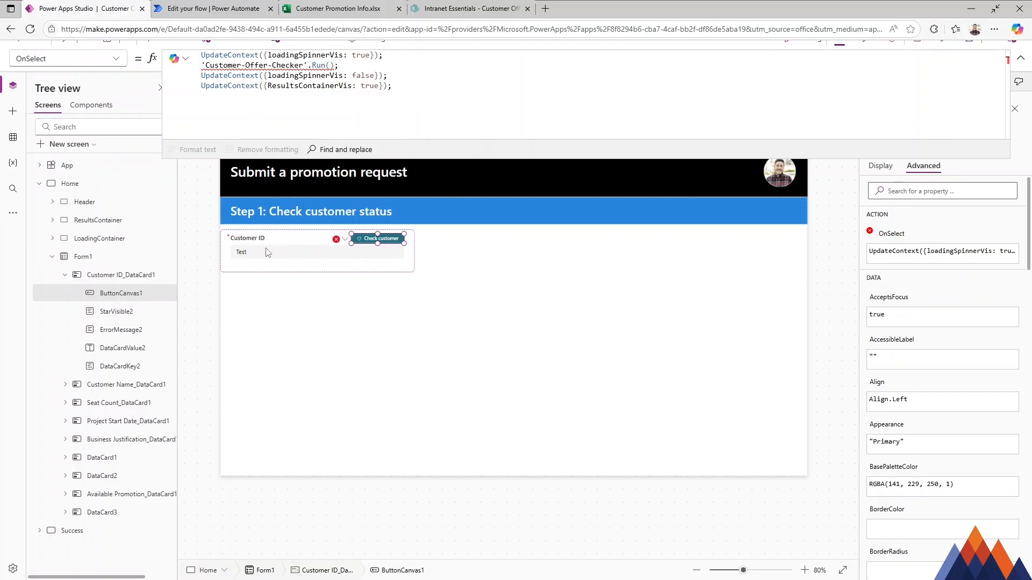
click(267, 252)
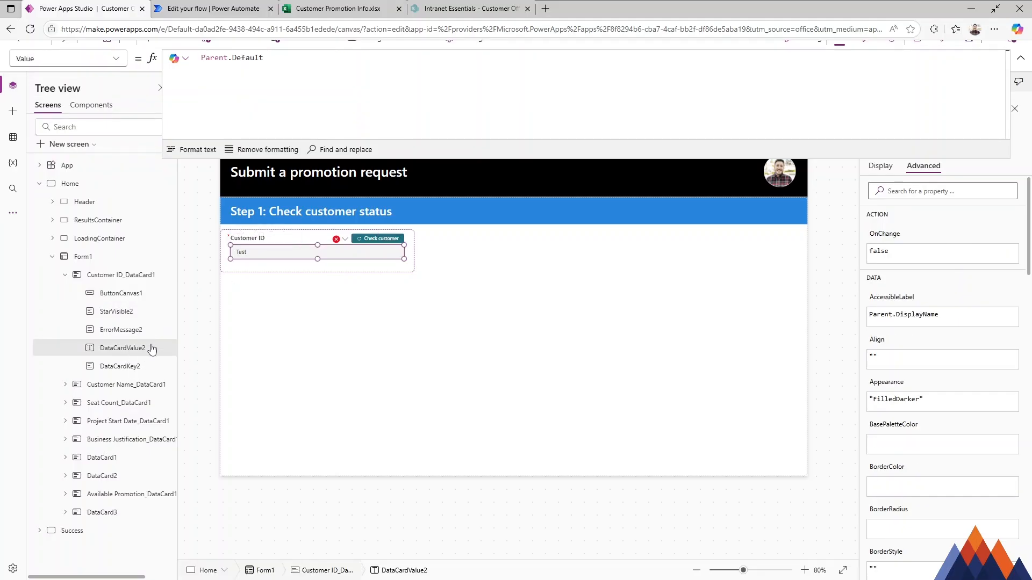
Step: Pass DataCardValue2.Value as the argument of the 'Customer-Offer-Checker'.Run call in the Check customer button's OnSelect formula
click(344, 240)
click(353, 254)
click(330, 65)
text(Data);)
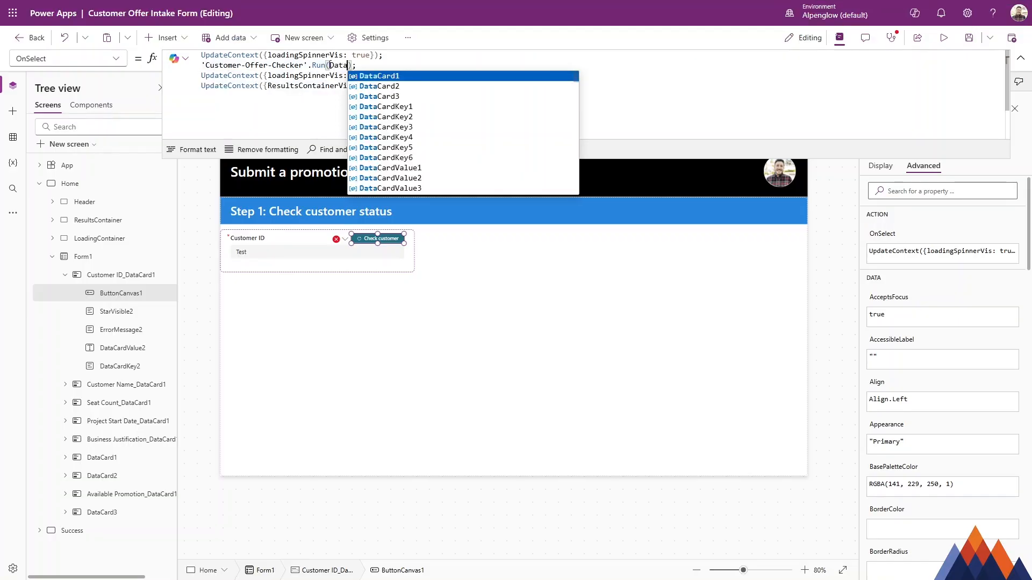
key(Down)
key(Down)
key(Down)
key(Down)
key(Down)
key(Down)
key(Down)
key(Down)
key(Down)
key(Down)
key(Tab)
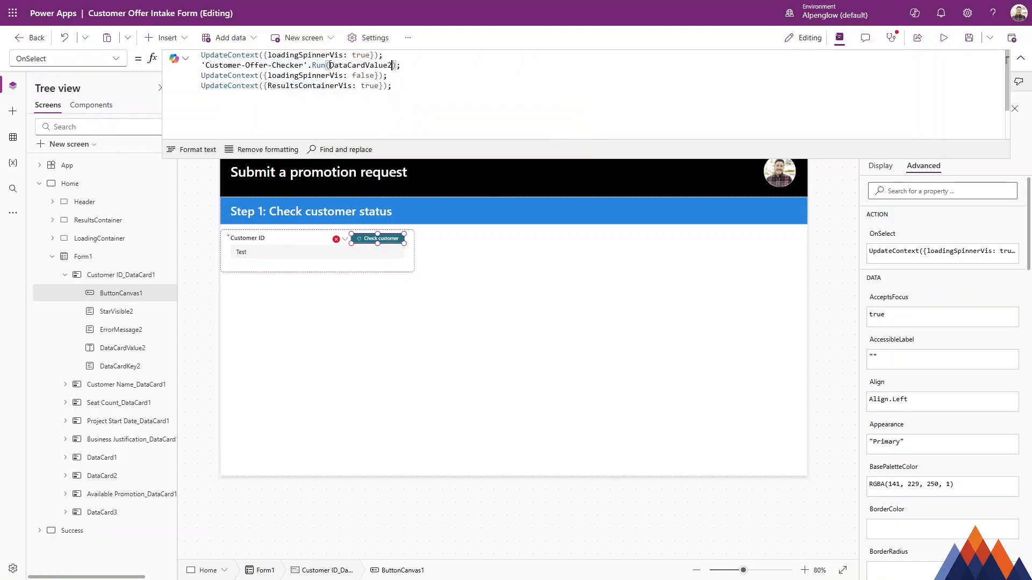
text(.Value)
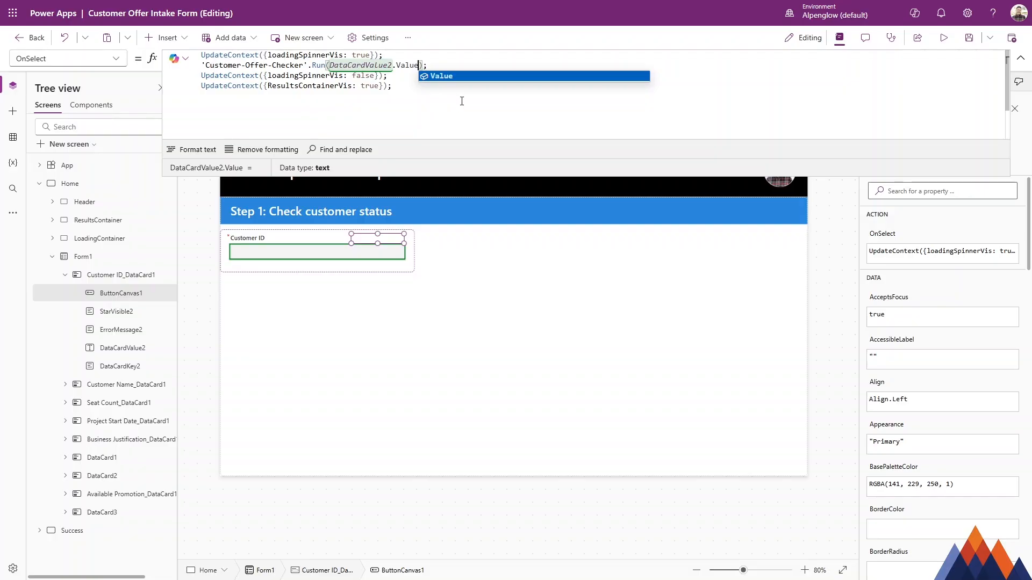
click(473, 73)
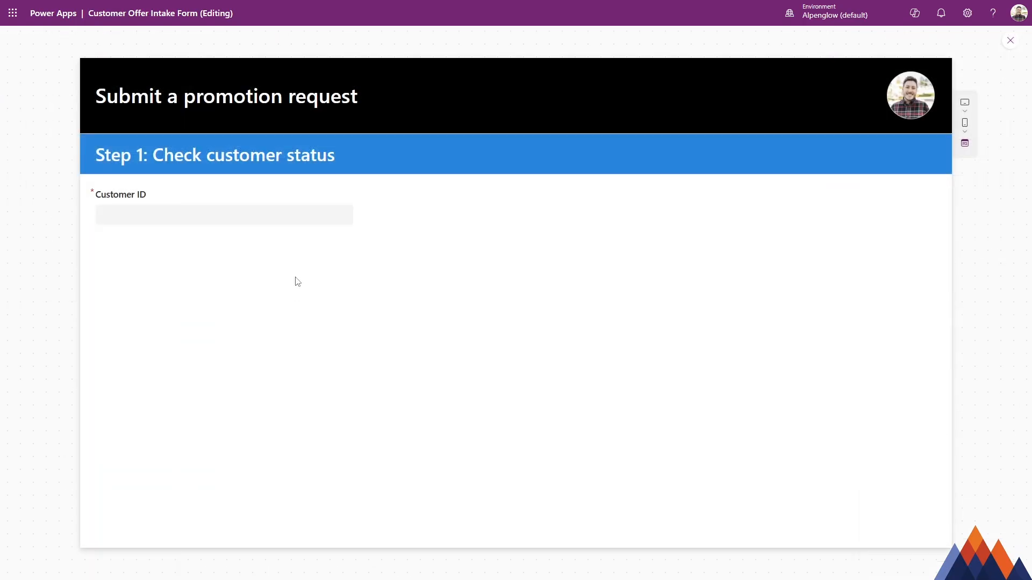
Step: In the app preview, enter a valid customer ID and run the customer check
click(240, 214)
text(292f05a4-a09d-42ba-a390-fe00c31f343b)
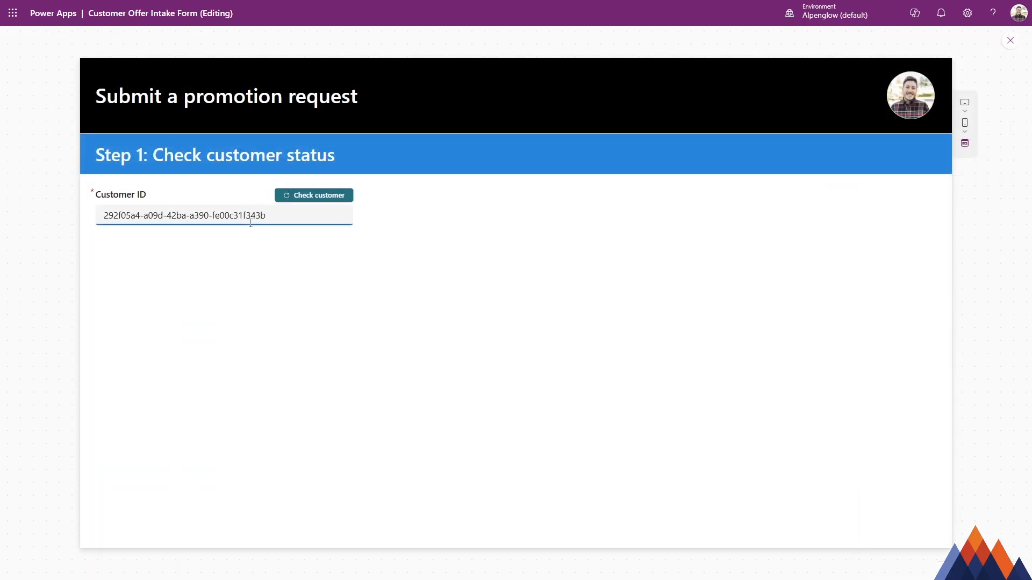
click(346, 198)
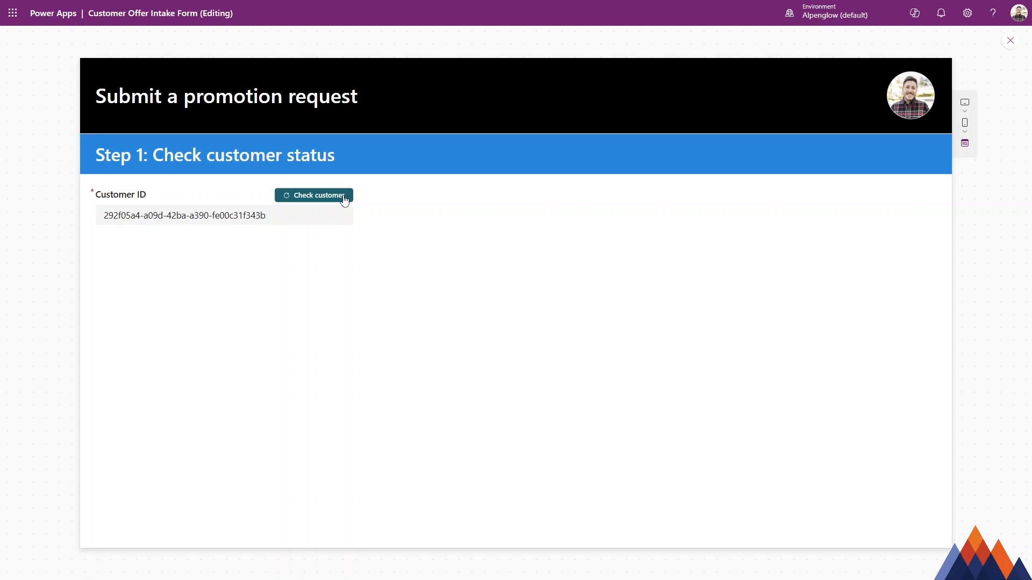
Step: Remove the last character from the entered customer ID to make it invalid, and run the customer check again
click(303, 215)
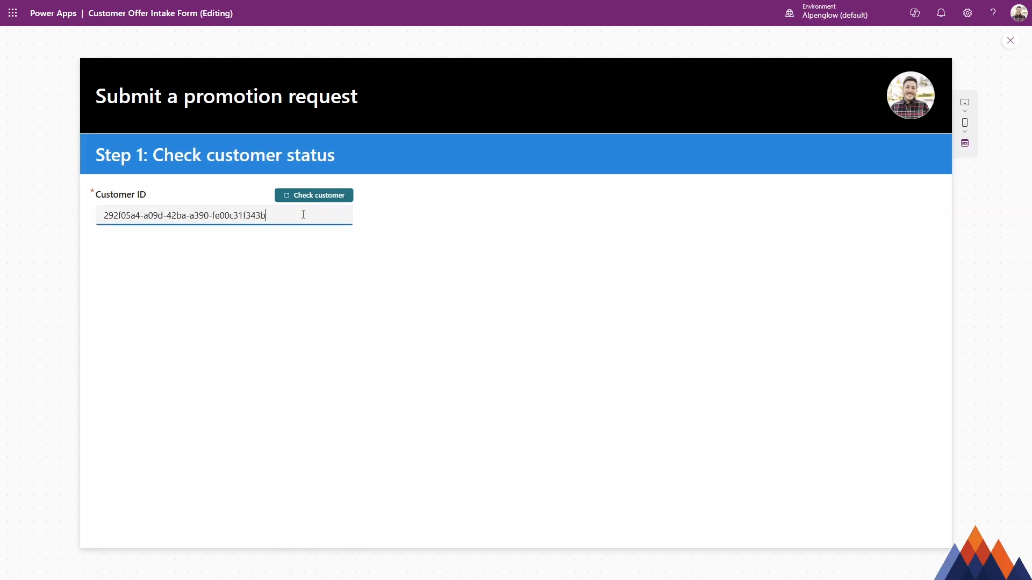
key(BackSpace)
click(327, 196)
Step: In Power Automate, refresh the Customer-Offer-Checker run history and inspect the Condition's result in the second most recent run
click(221, 8)
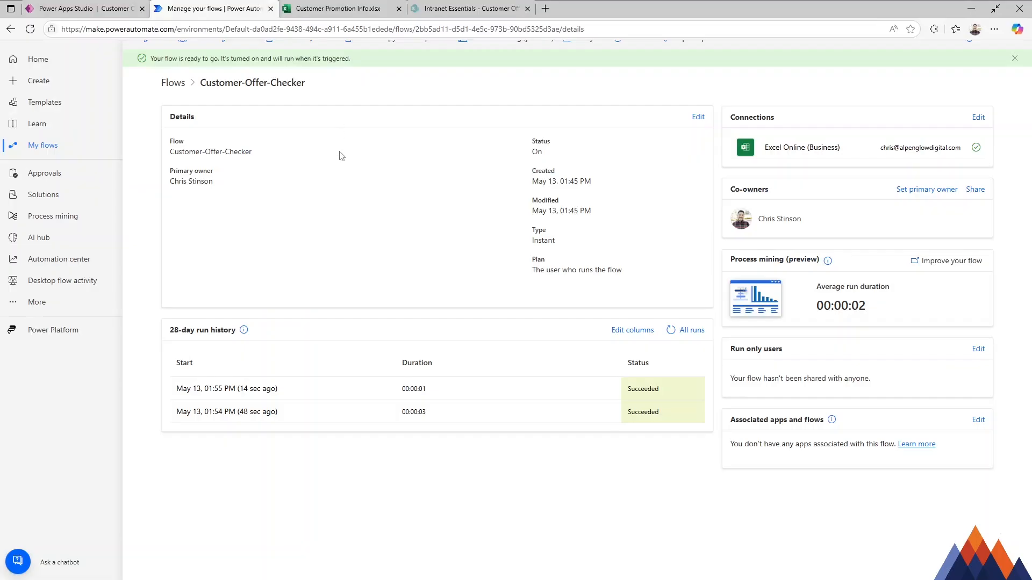
click(668, 329)
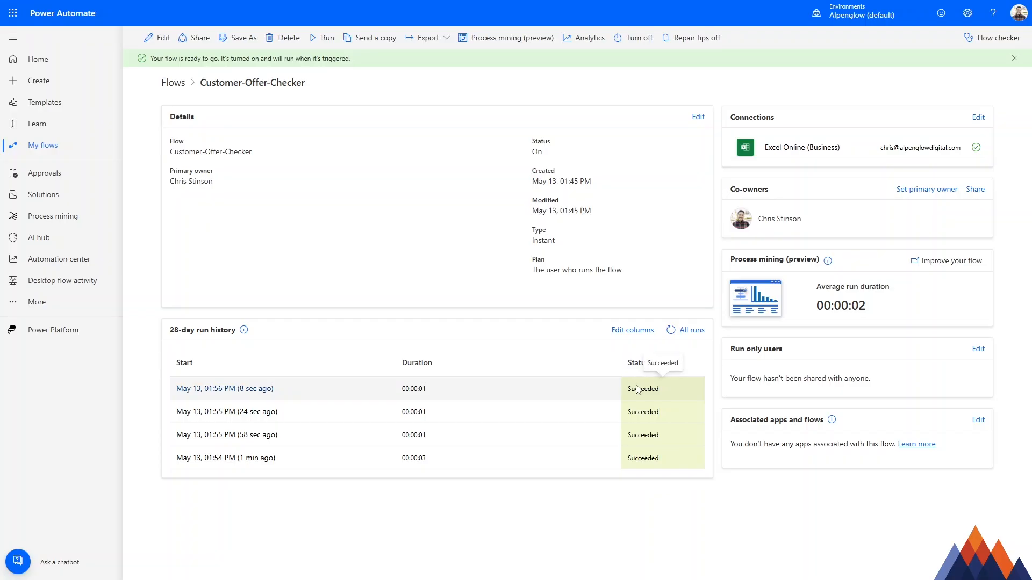
click(267, 414)
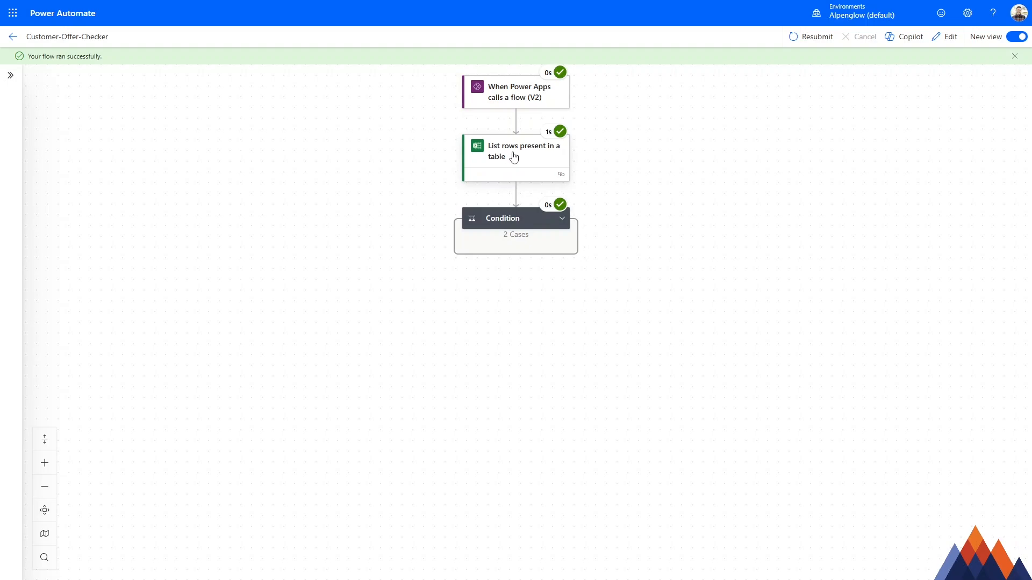
click(561, 222)
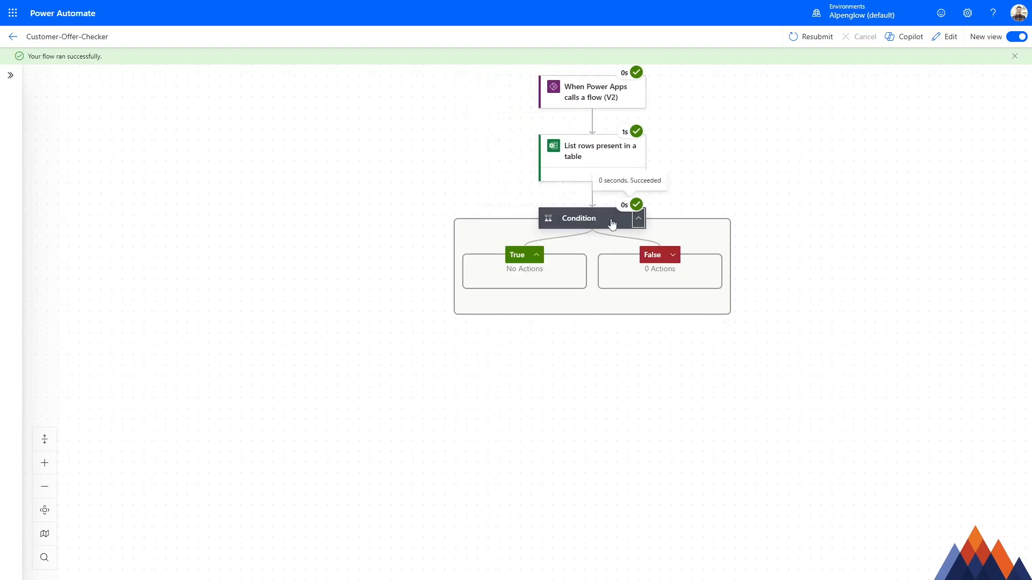
click(593, 222)
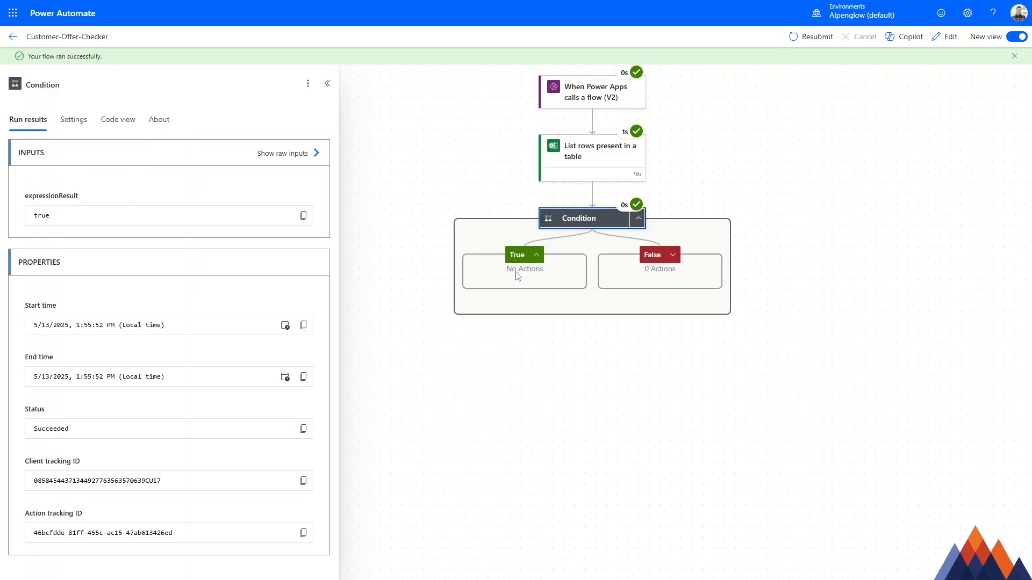
Step: Inspect the Condition's result and its branches in the most recent Customer-Offer-Checker run
click(13, 37)
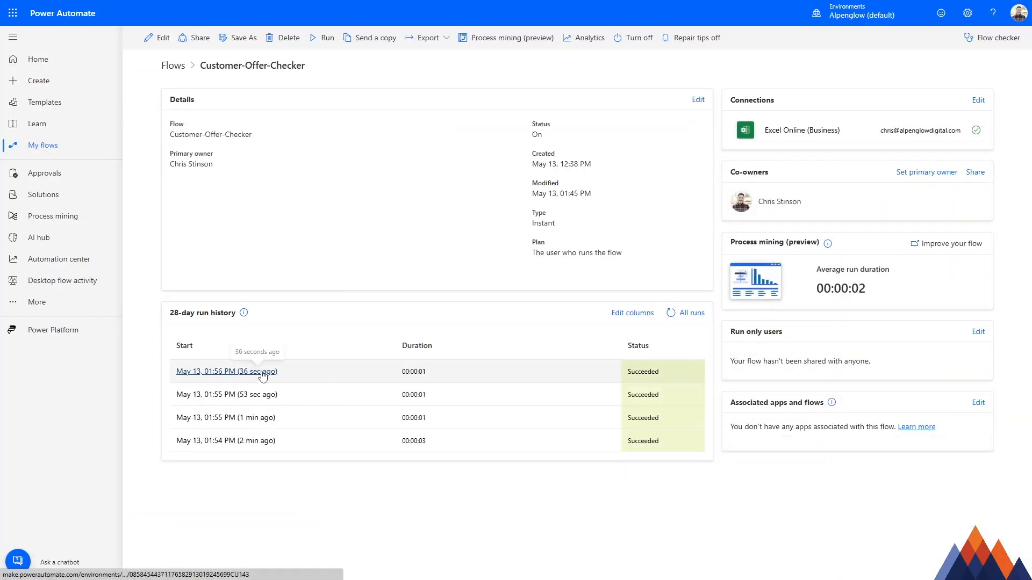
click(265, 372)
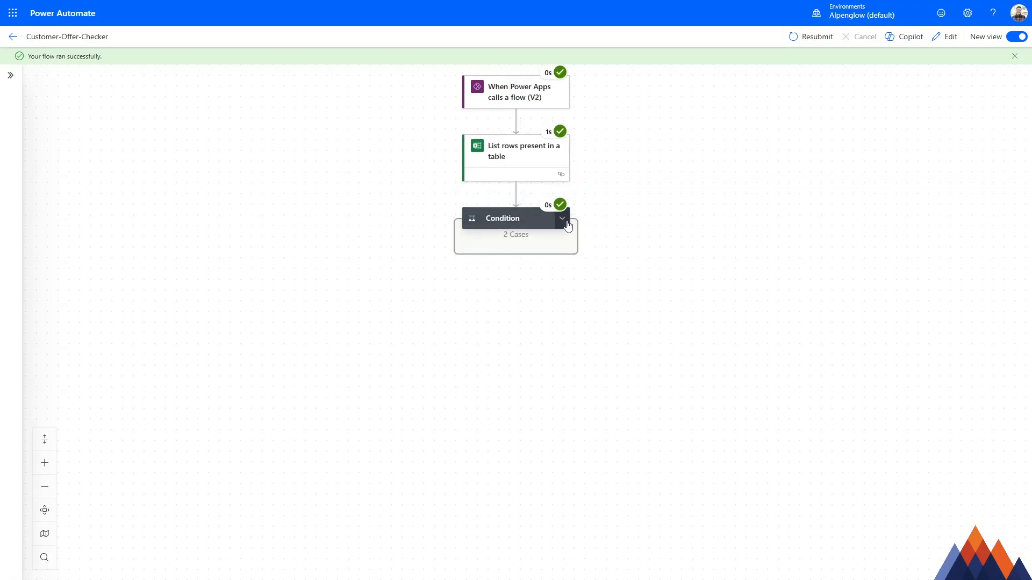
click(527, 221)
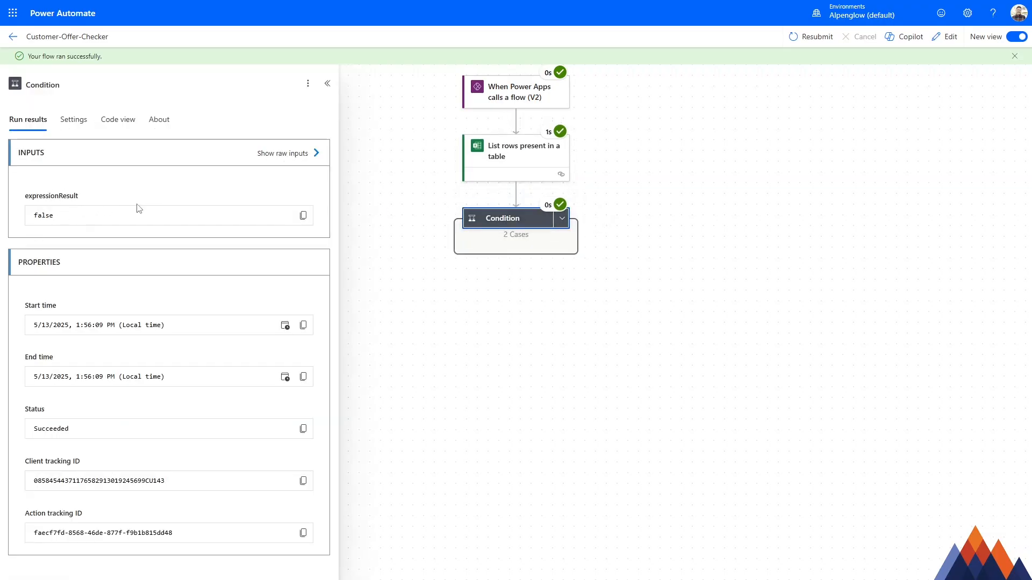
click(562, 218)
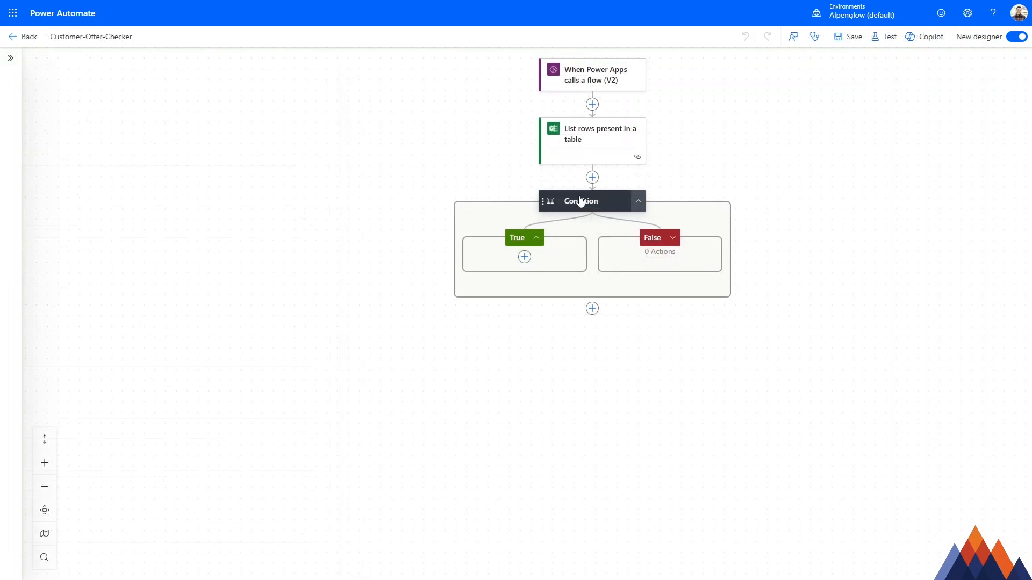
Step: In the flow designer, add a 'Respond to a Power App or flow' action to the Condition's True branch
click(524, 258)
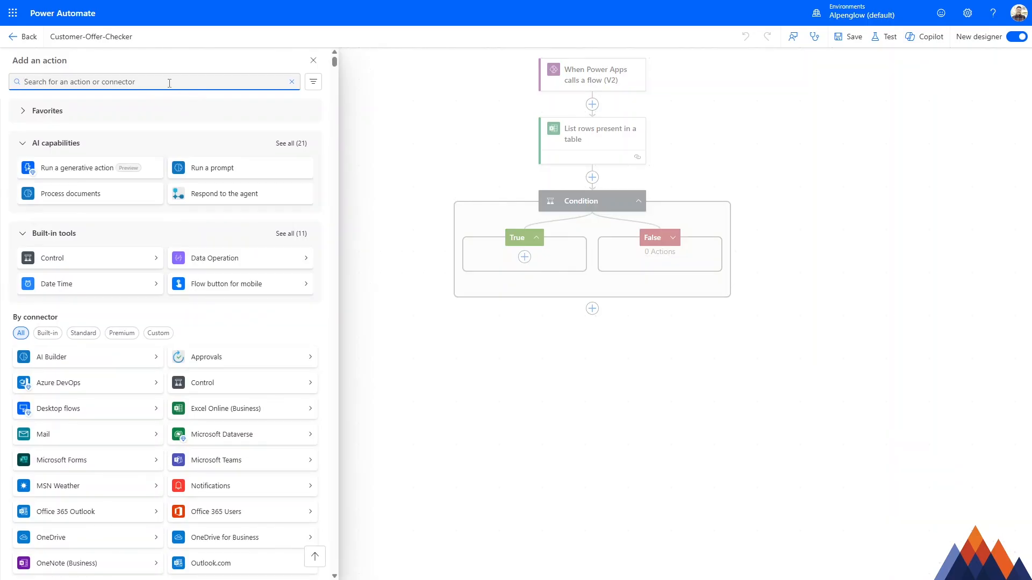
text(respon)
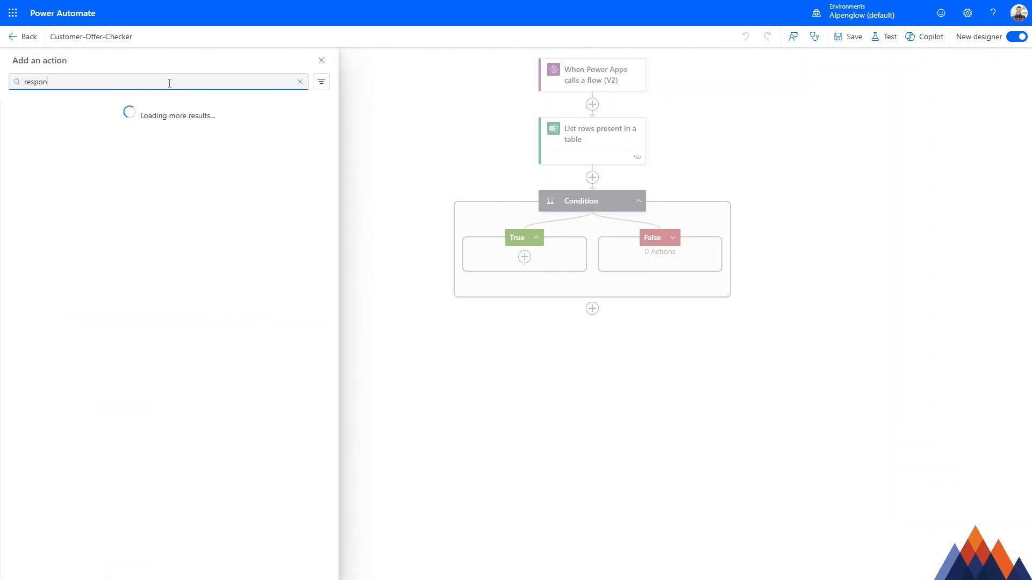
text(d to a power app or flow)
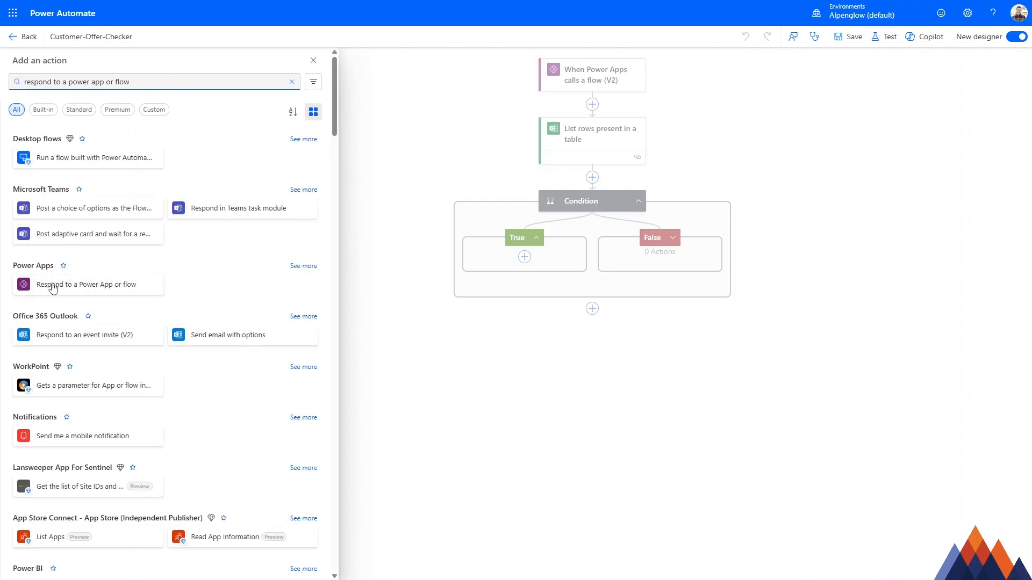
click(68, 287)
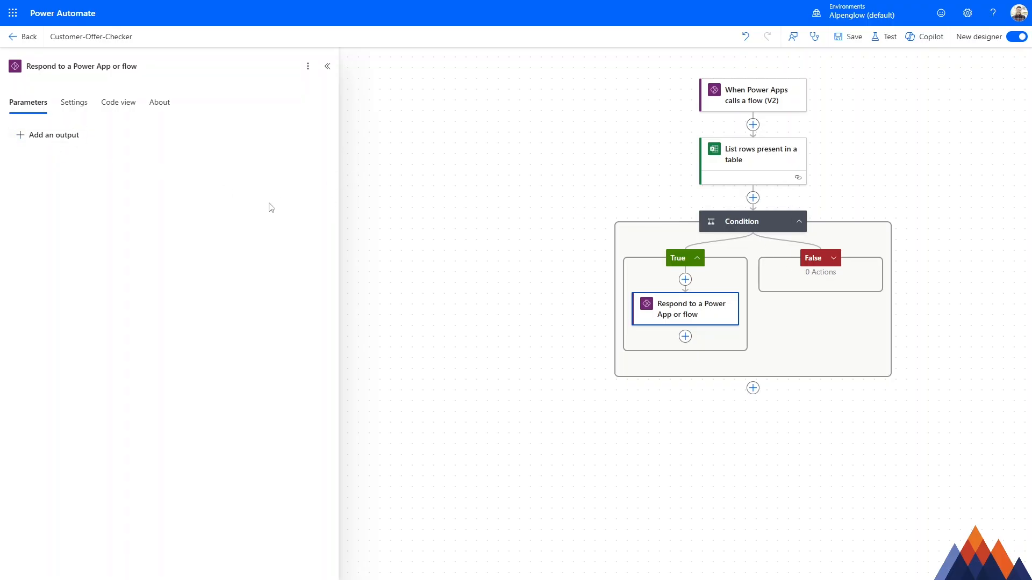
Step: Add two text outputs named CustomerName and Promotion to the response action
click(73, 137)
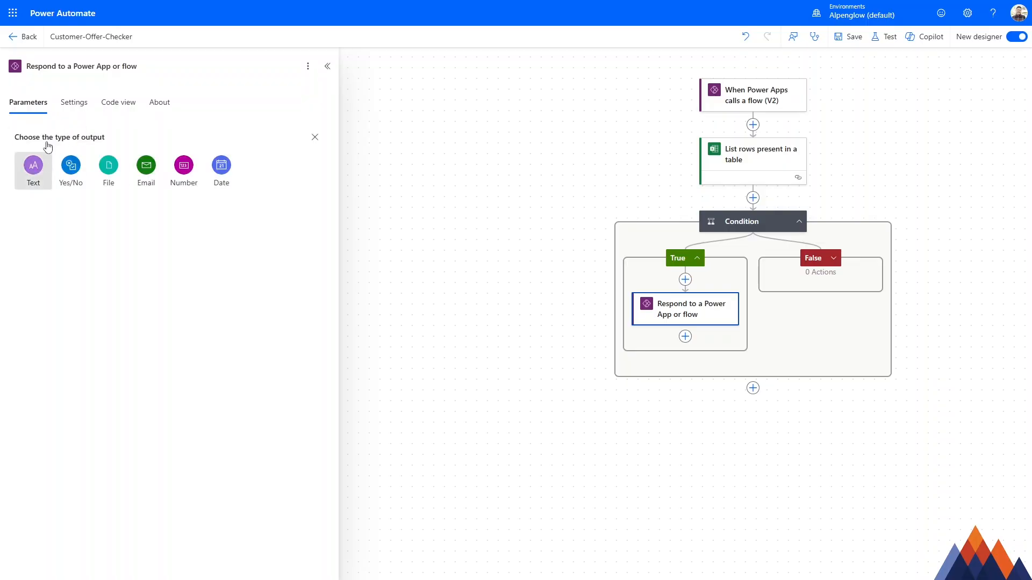
click(33, 164)
click(52, 135)
text(Customer)
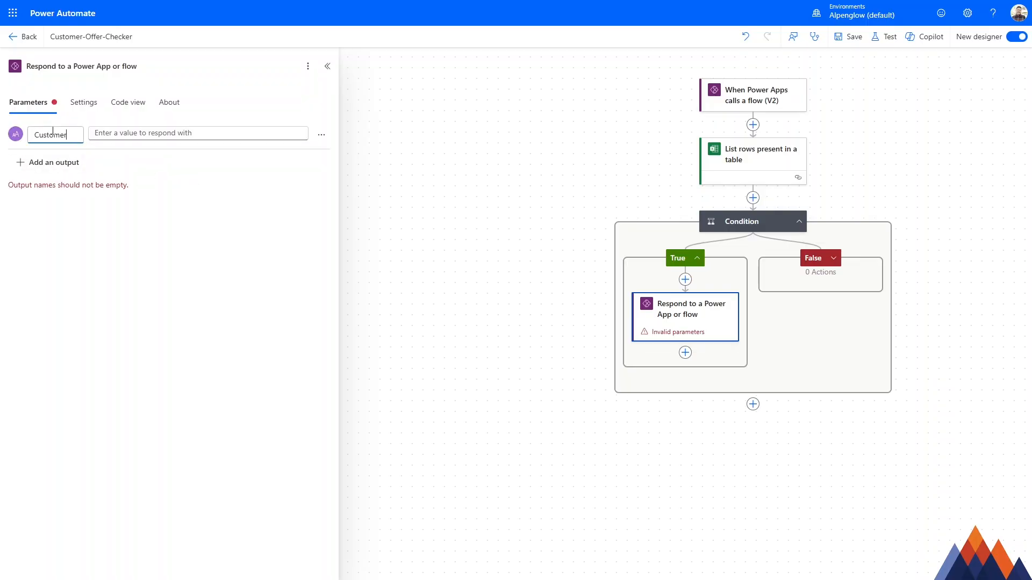
text(Name)
click(47, 163)
click(33, 193)
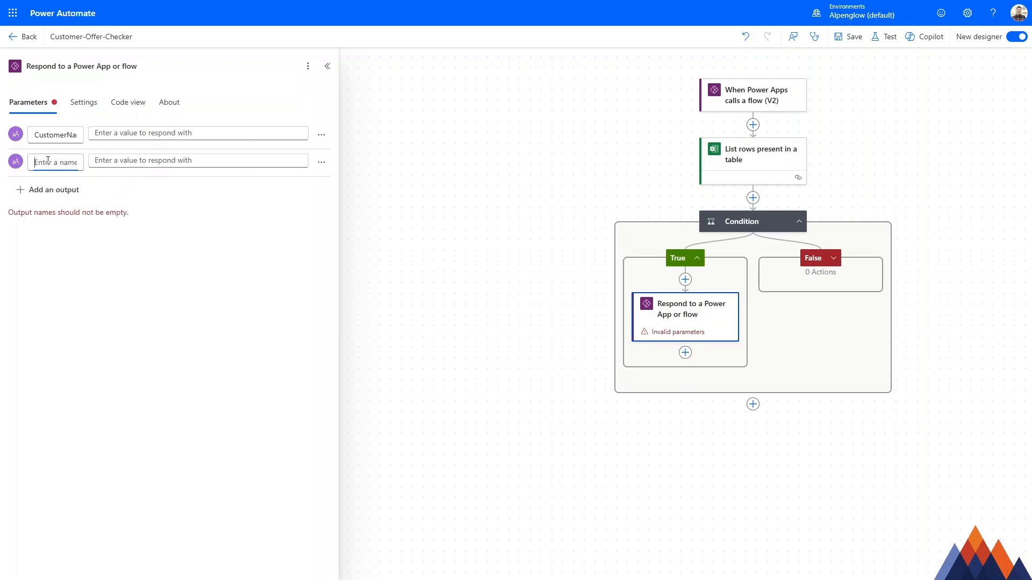
text(Promotion)
Step: Add a Yes/No output named IsApprovedCustomer to the response action
click(63, 190)
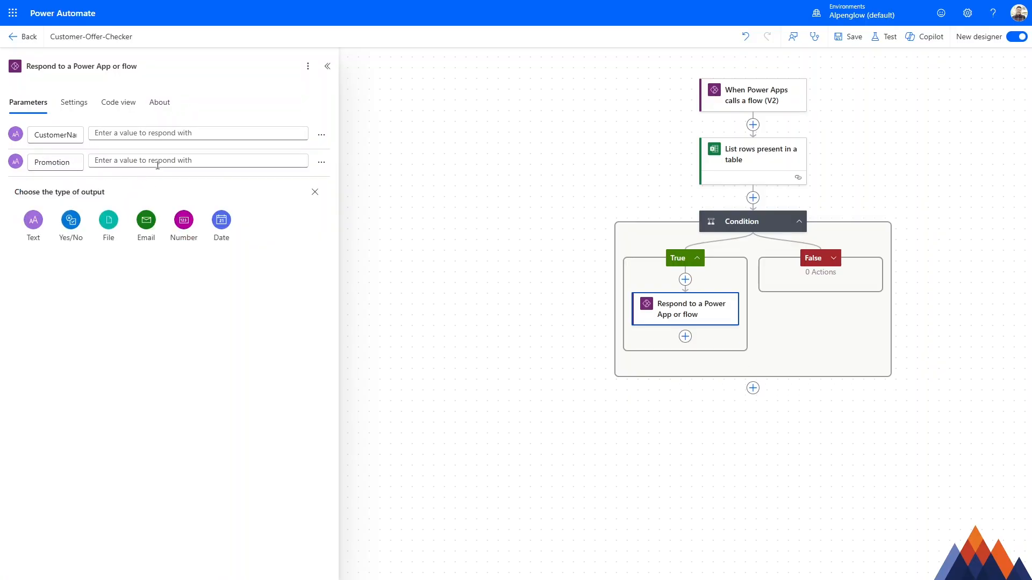
click(74, 222)
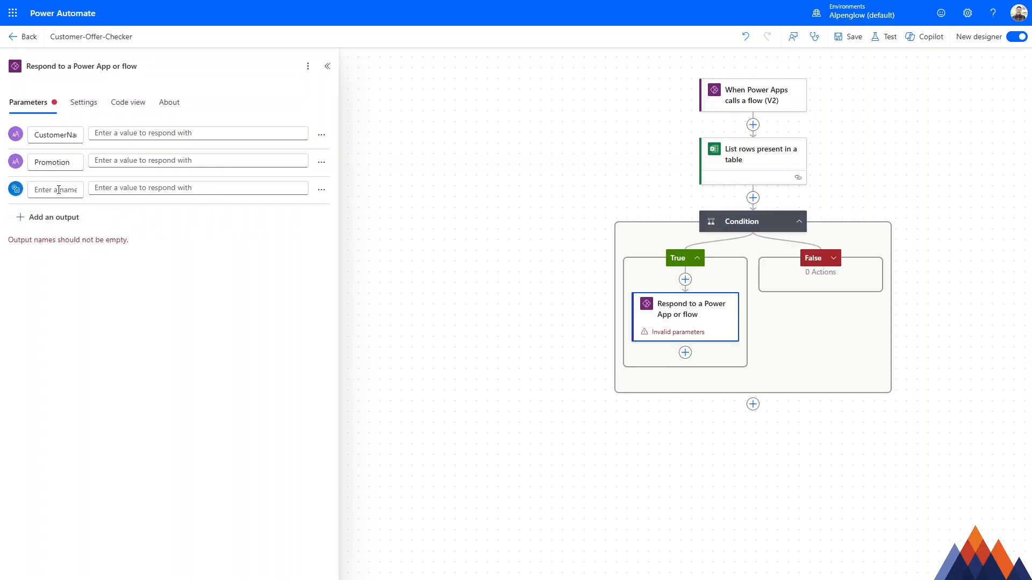
text(IsApprovedCustomer)
click(235, 120)
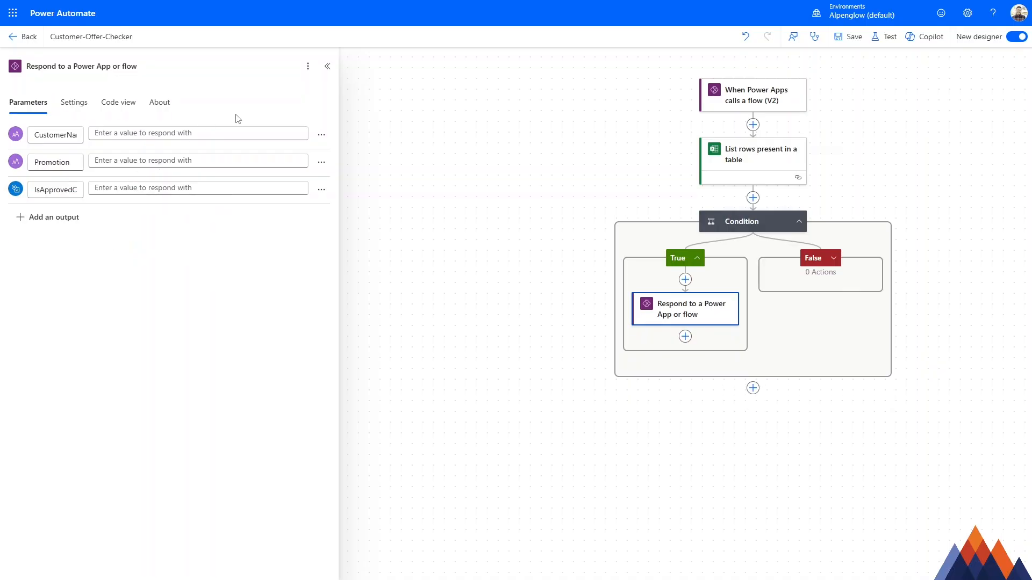
Step: Draft CustomerName's expression outputs('List_rows_present_in_a_table')?['body/value']?['Customer'] and check the column name in the Customer Promotion Info workbook in Excel
click(241, 132)
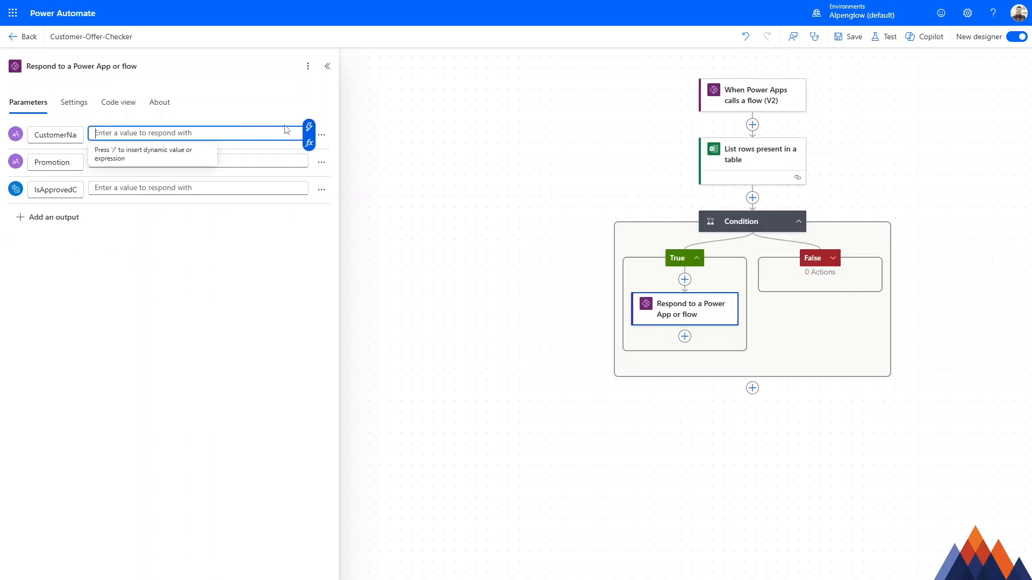
click(310, 144)
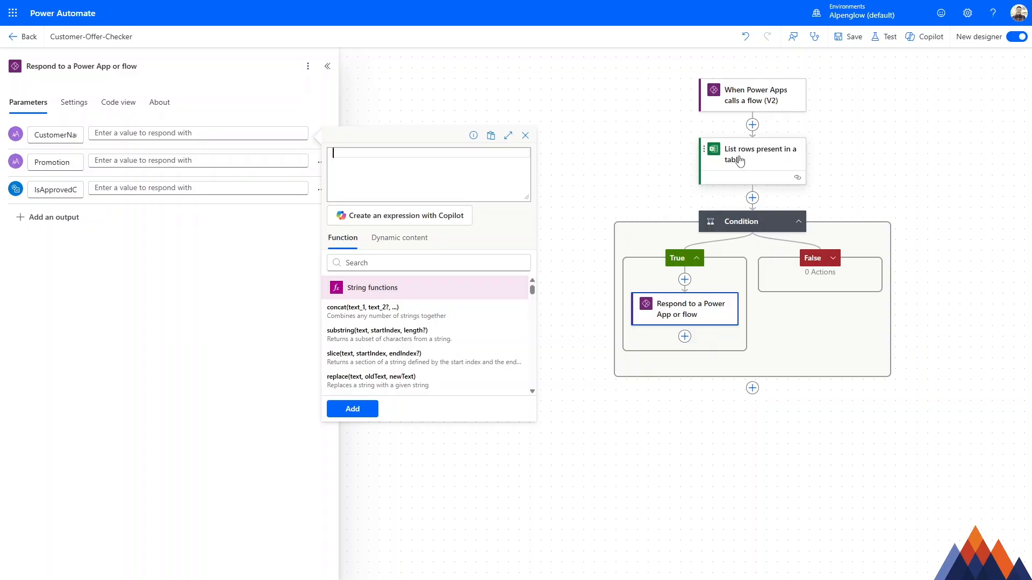
click(414, 238)
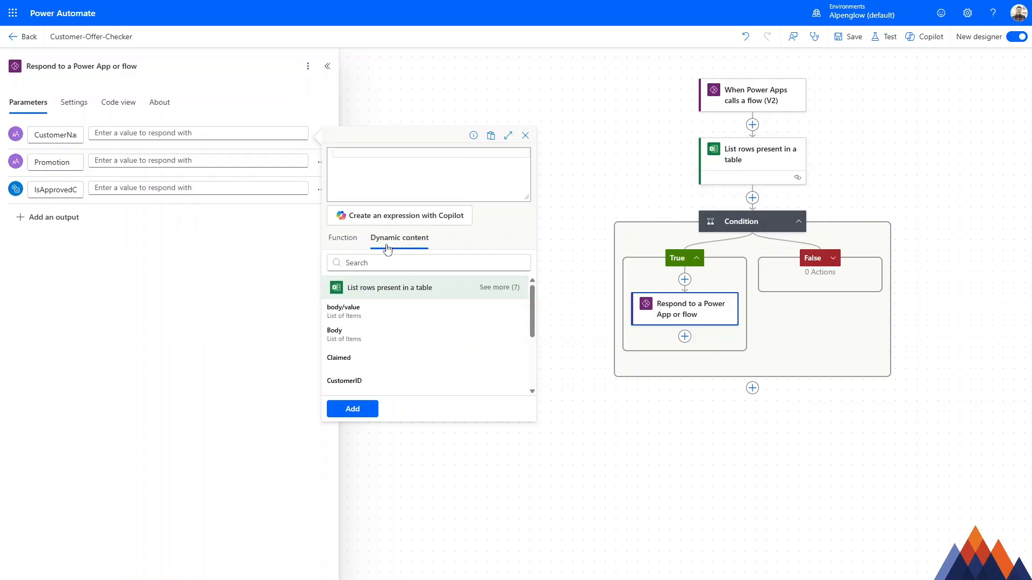
click(371, 314)
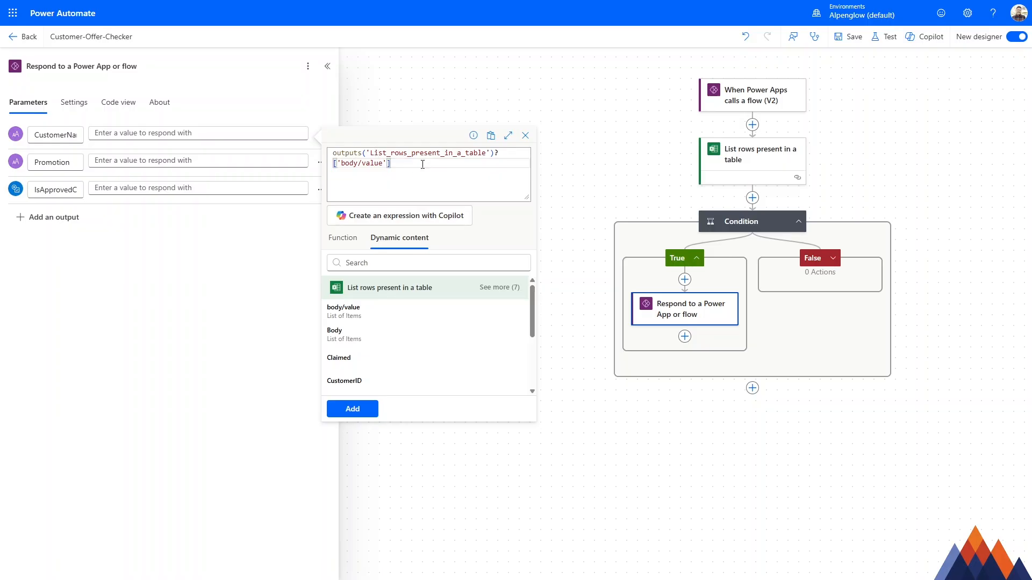
text(?['Customer)
drag(394, 168, 469, 167)
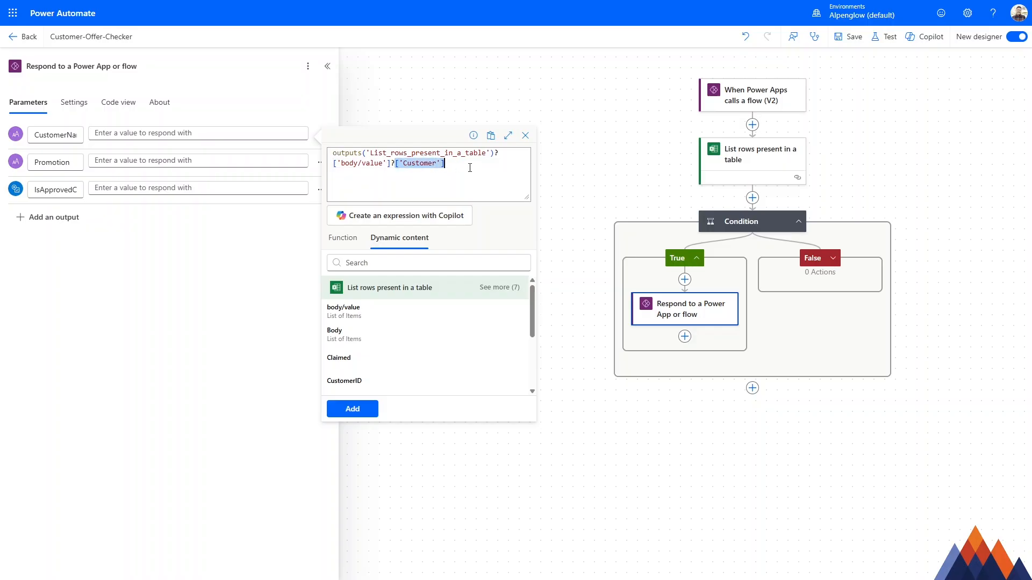
double_click(417, 163)
key(ctrl+Tab)
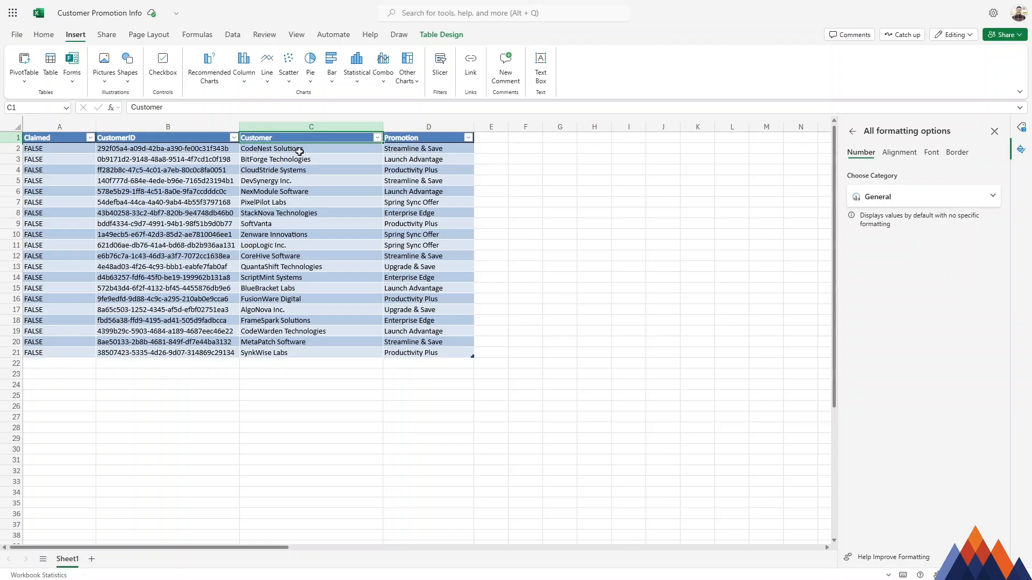
click(214, 6)
click(460, 164)
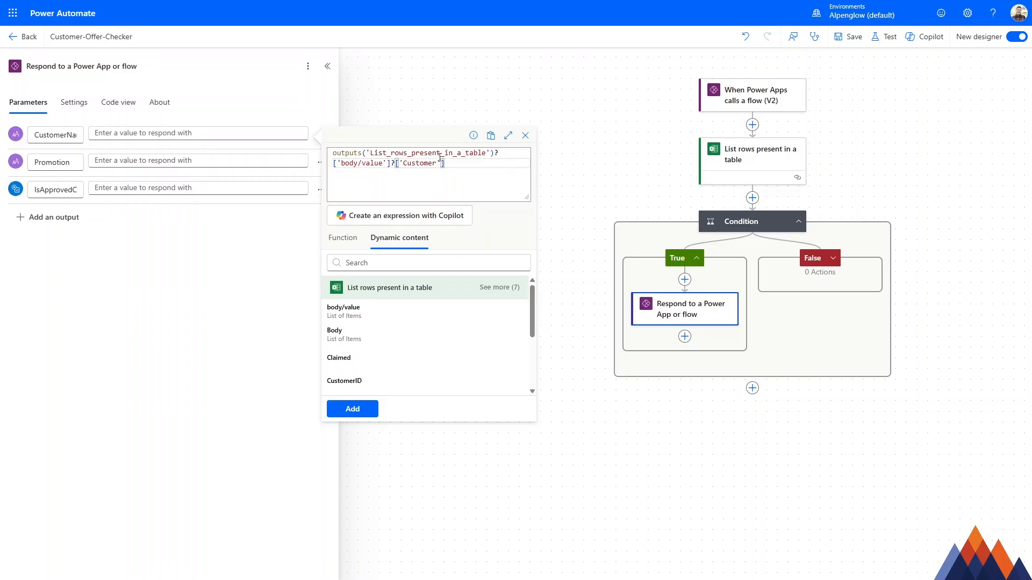
Step: Wrap the outputs(...)?['body/value'] part in first(), leaving ?['Customer'] outside, and add the expression as the CustomerName value
click(349, 153)
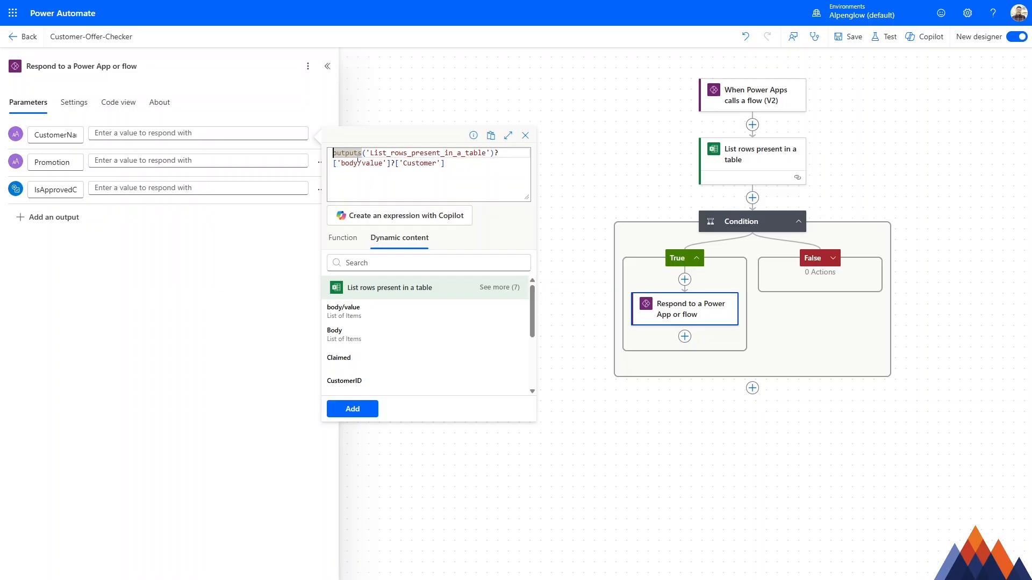
text(first()
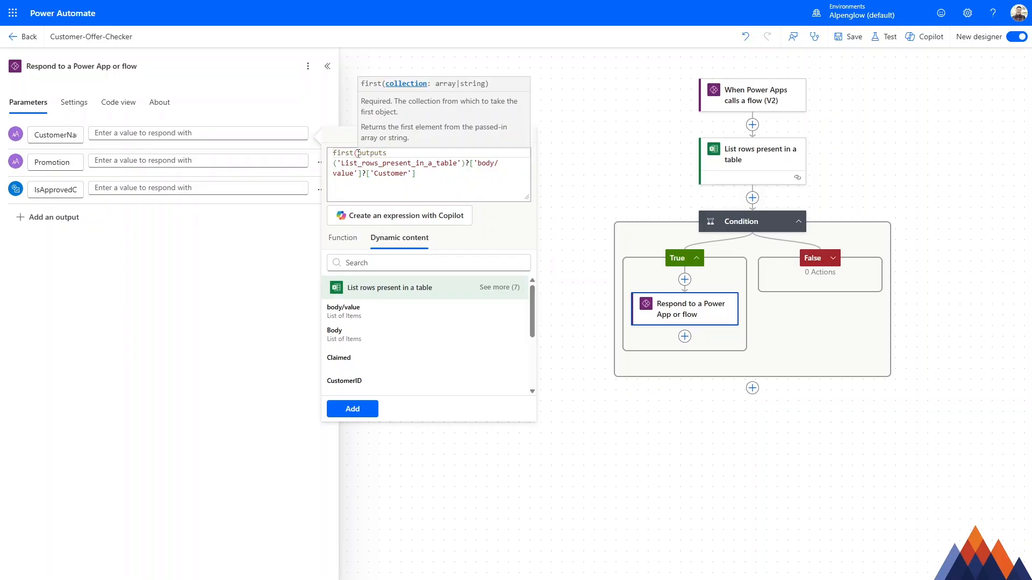
click(359, 173)
text())
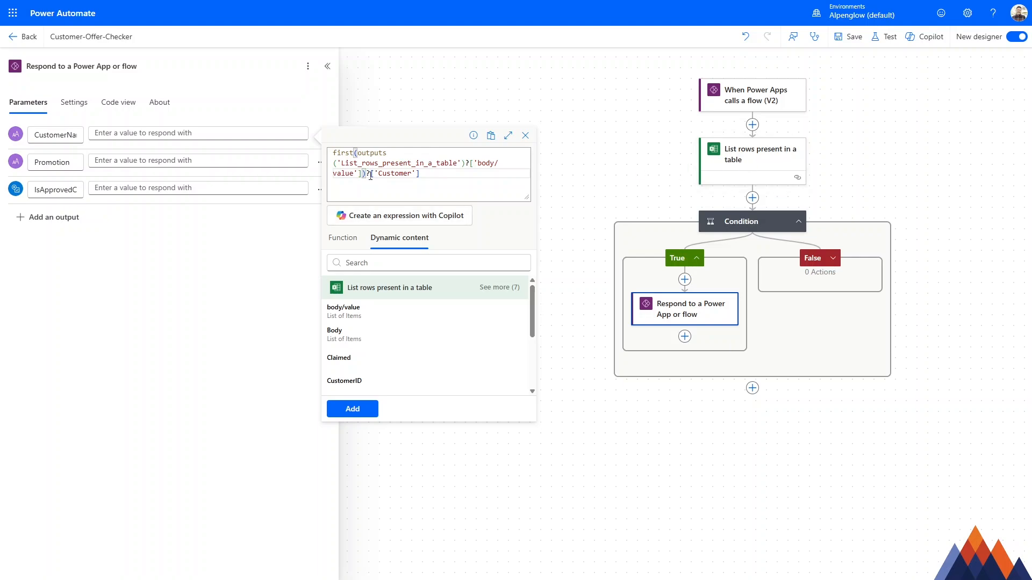
click(361, 411)
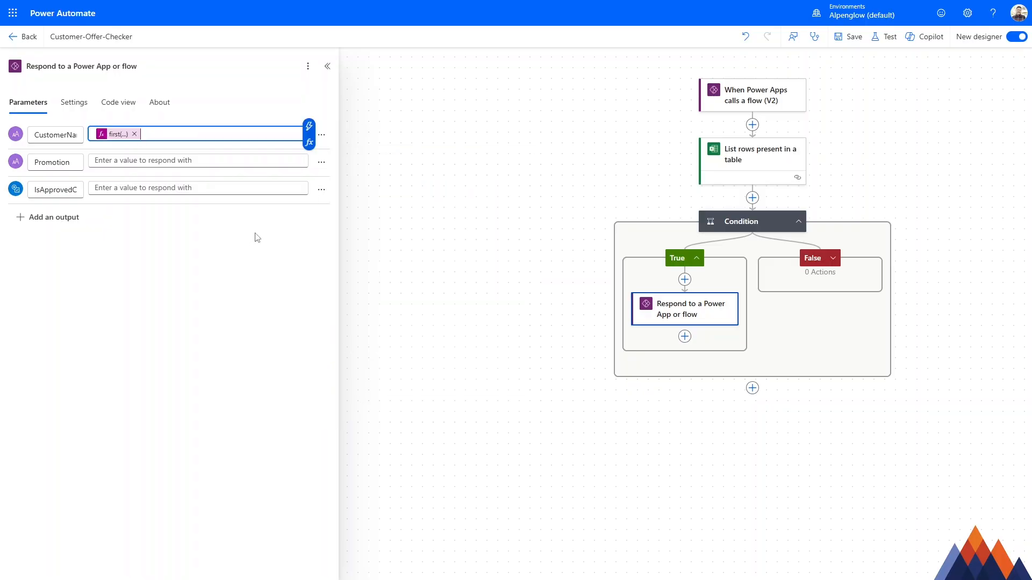
Step: Reuse the CustomerName expression as the Promotion output's value, replacing the 'Customer' field with 'Promotion'
click(109, 137)
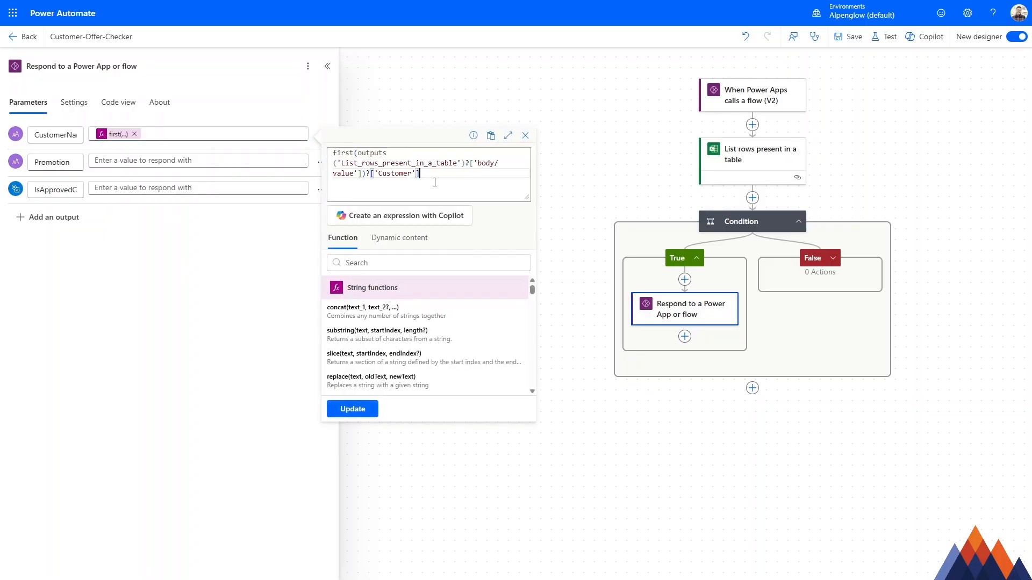
key(ctrl+a)
key(ctrl+c)
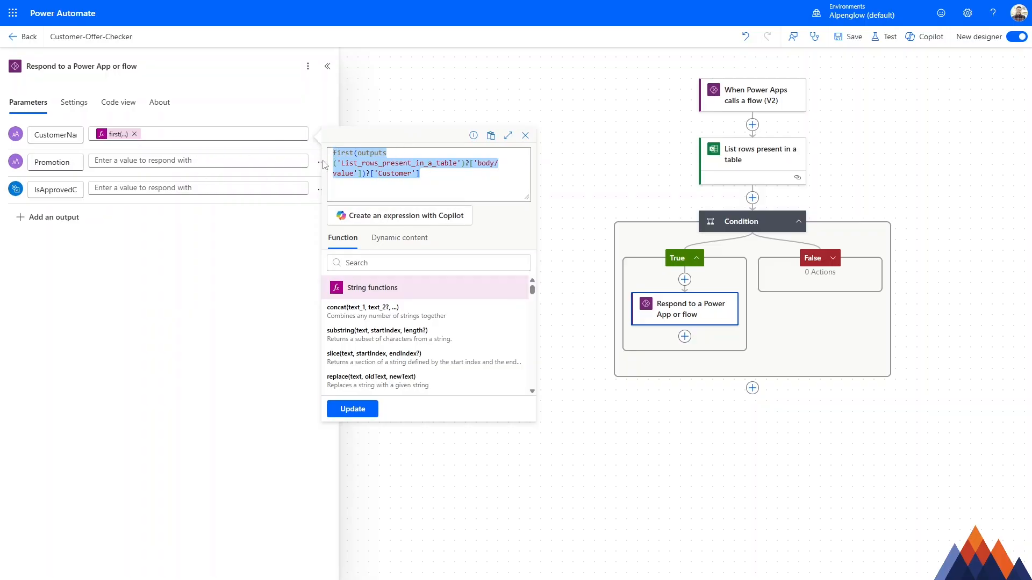
click(109, 164)
click(307, 161)
key(ctrl+v)
double_click(394, 200)
text(Promotioln)
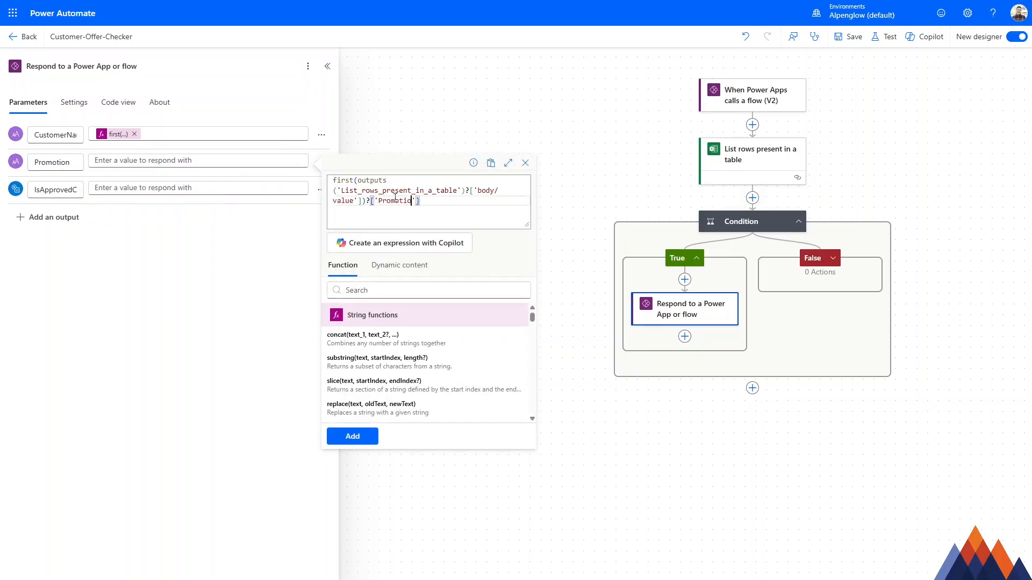
key(BackSpace)
key(BackSpace)
text(n)
click(354, 436)
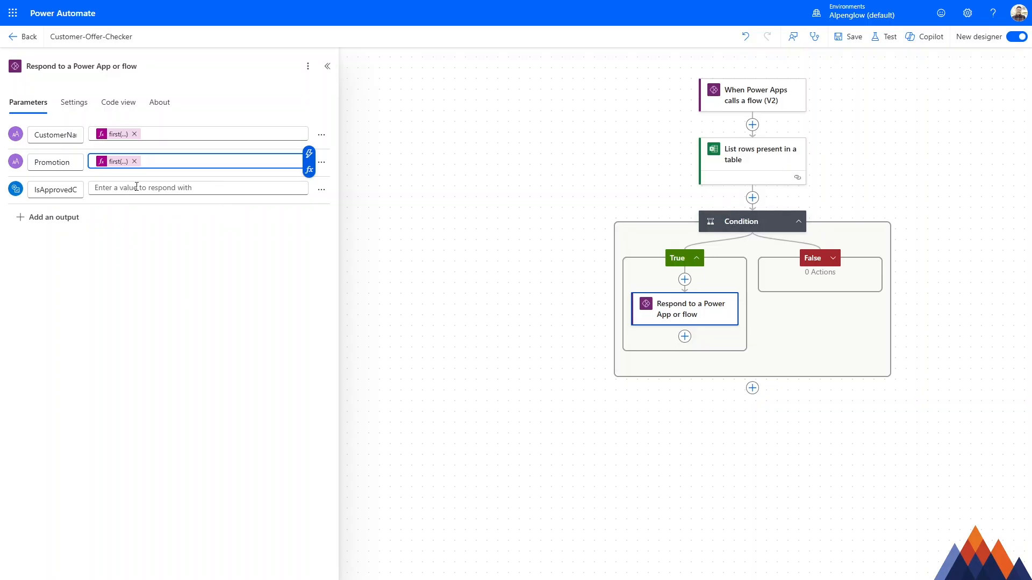
Step: Set the IsApprovedCustomer output's value to true
click(136, 187)
text(true)
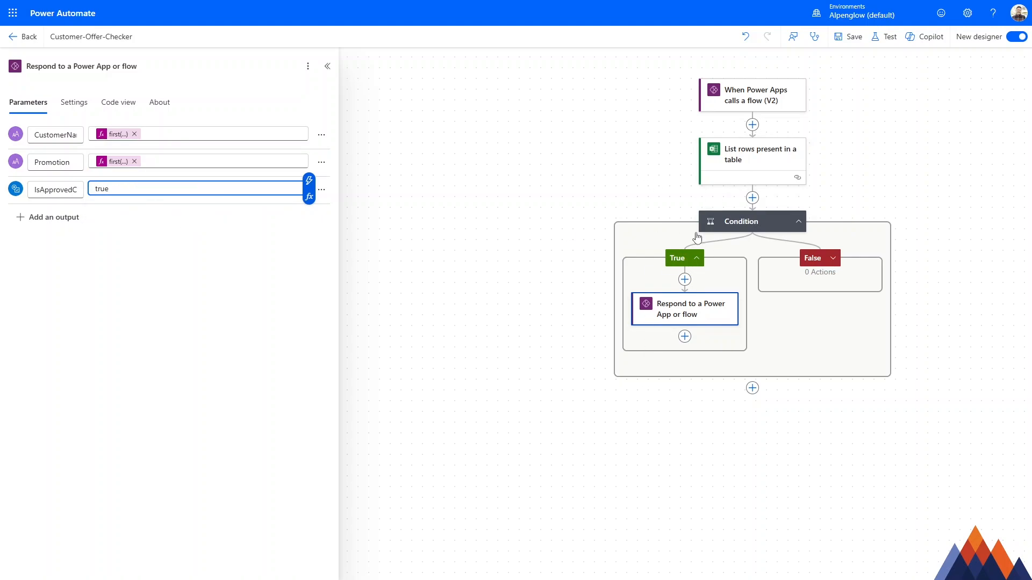
click(508, 191)
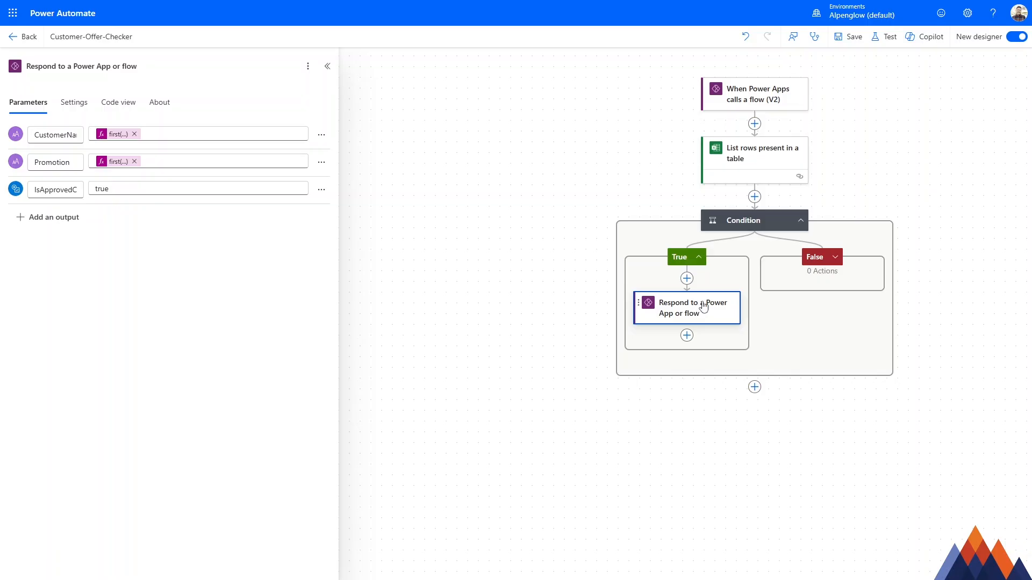
Step: Copy the True branch's 'Respond to a Power App or flow' action and paste it into the False branch
key(ctrl+c)
click(836, 258)
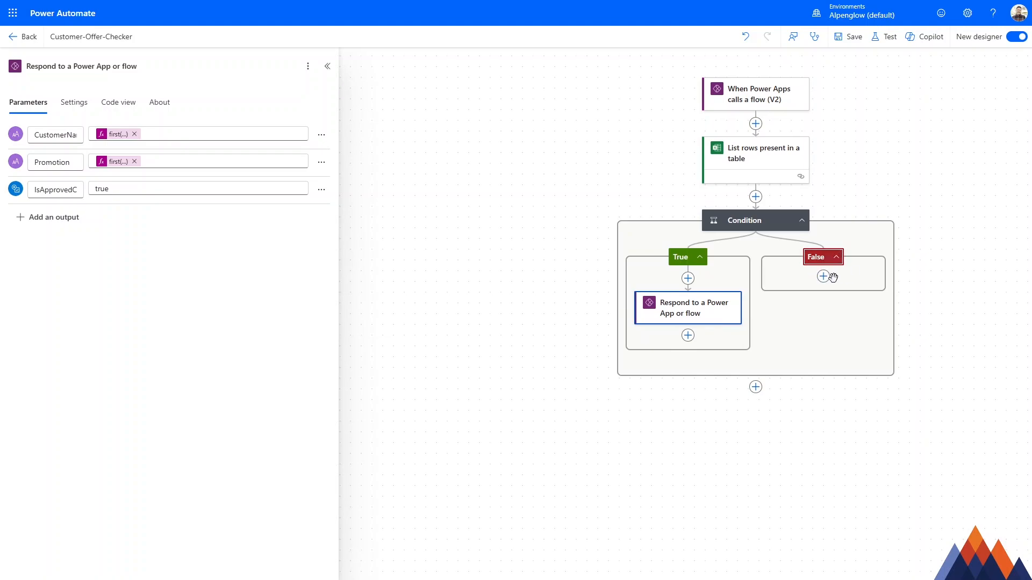
click(829, 278)
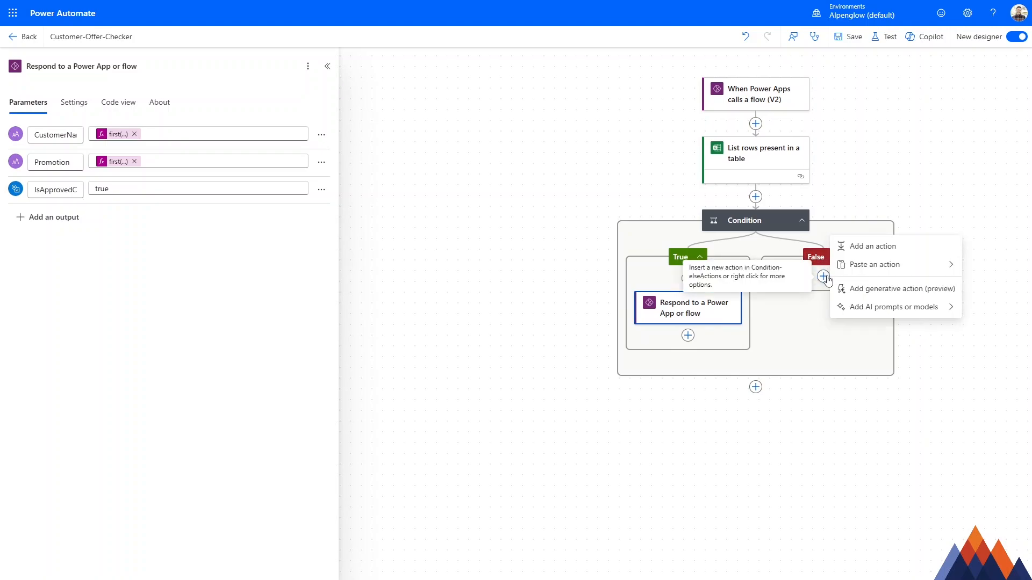
mouse_move(881, 264)
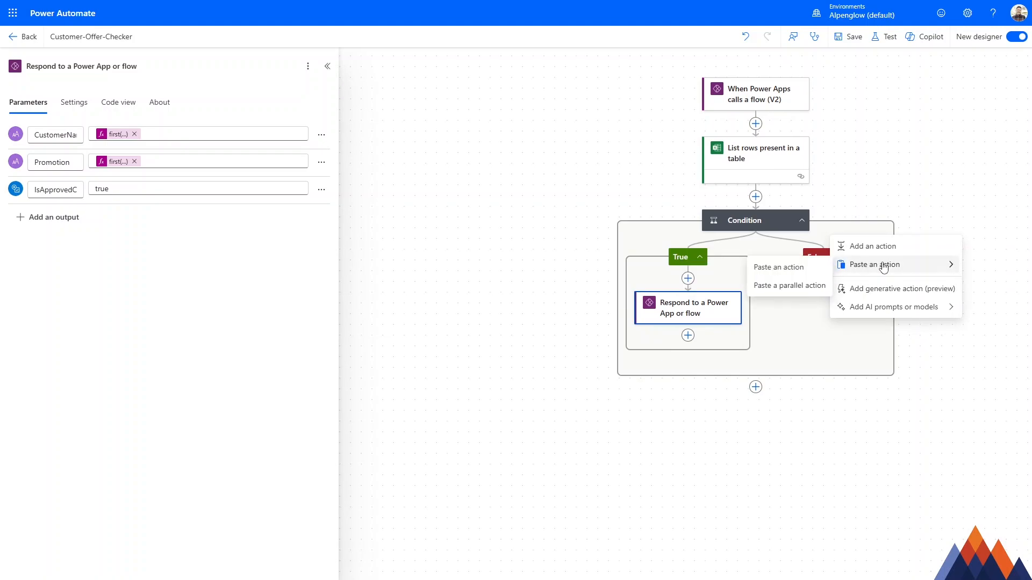
click(807, 271)
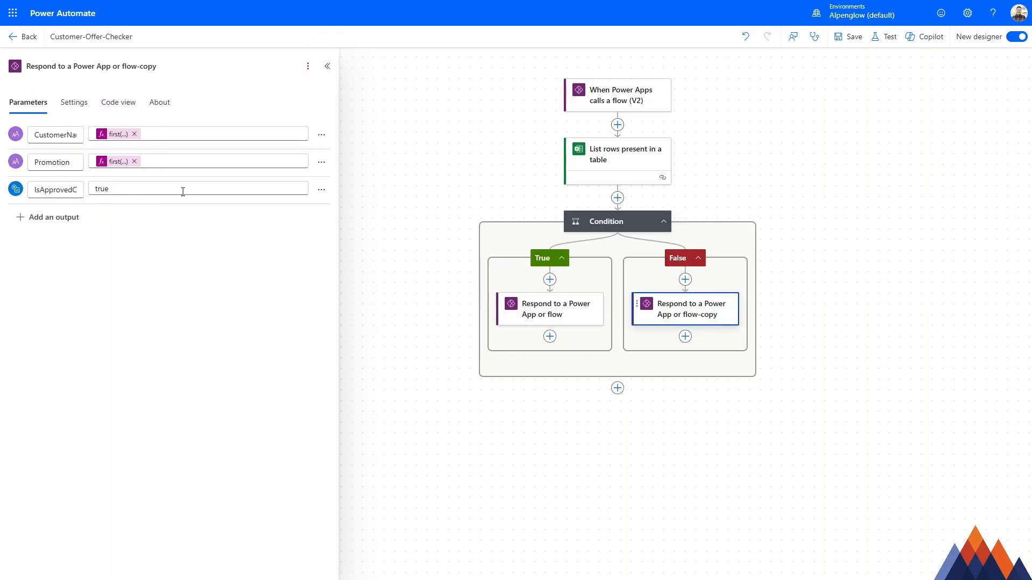
Step: Set the IsApprovedCustomer output of the False branch's respond action to false
double_click(100, 187)
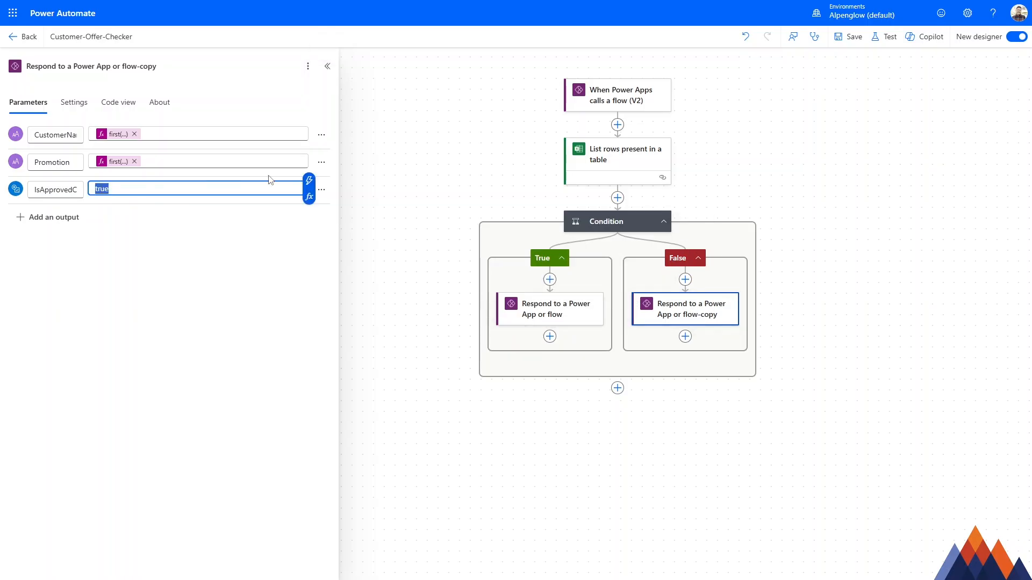
text(false});)
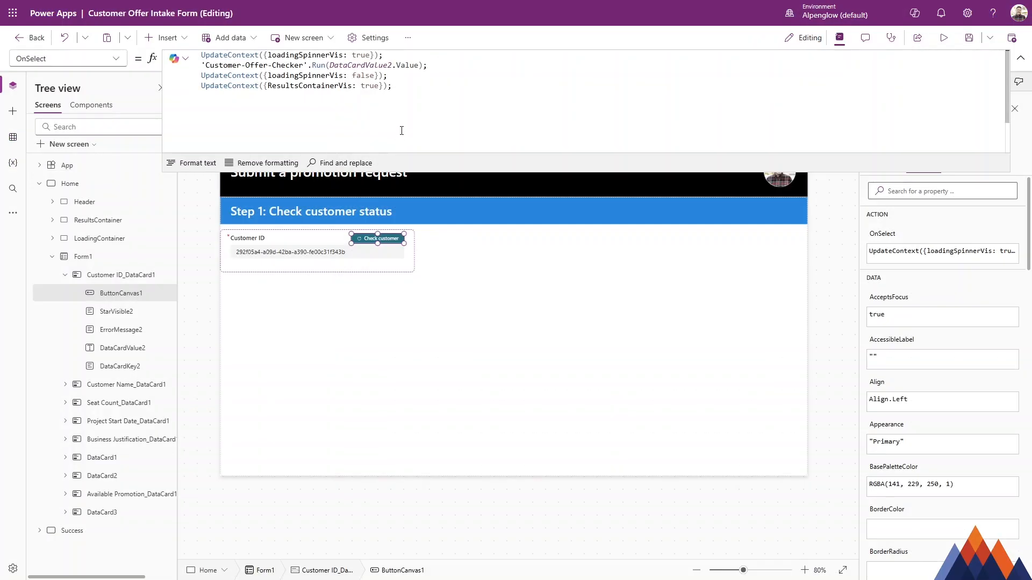
Step: In Power Apps, wrap the 'Customer-Offer-Checker'.Run call of the Check customer button's OnSelect in Set(flowResults, ...)
click(442, 66)
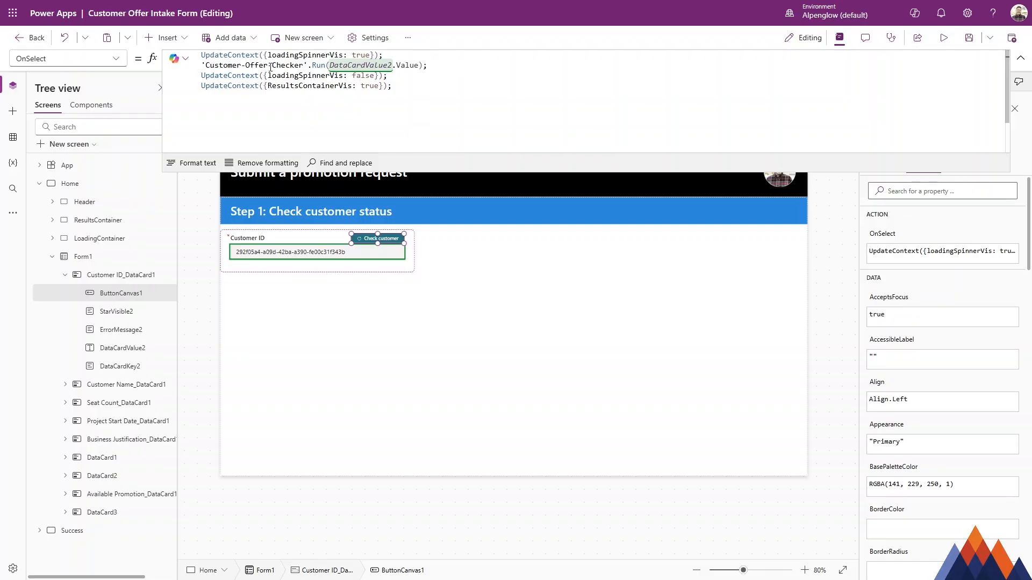
drag(424, 65, 197, 67)
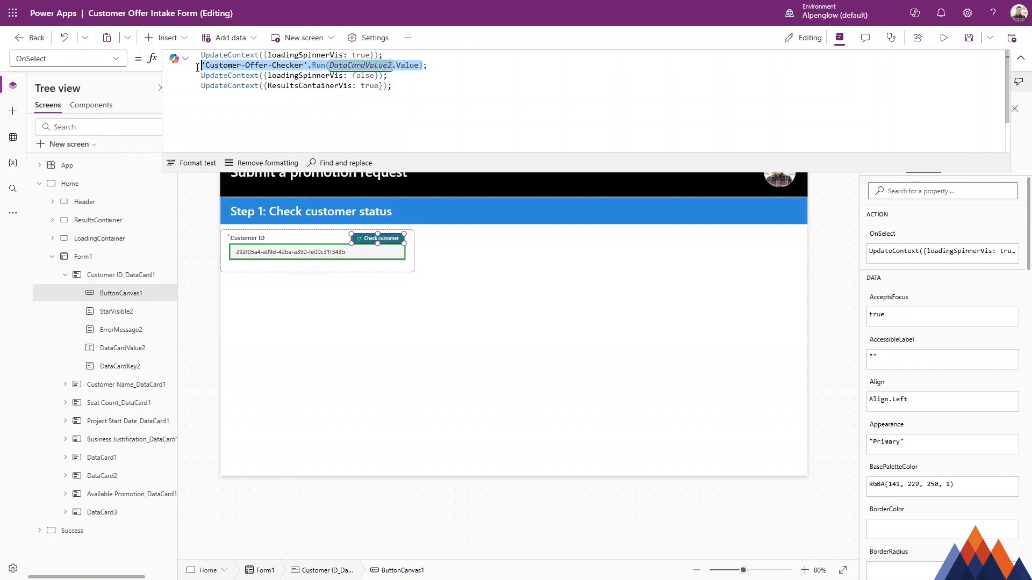
click(509, 68)
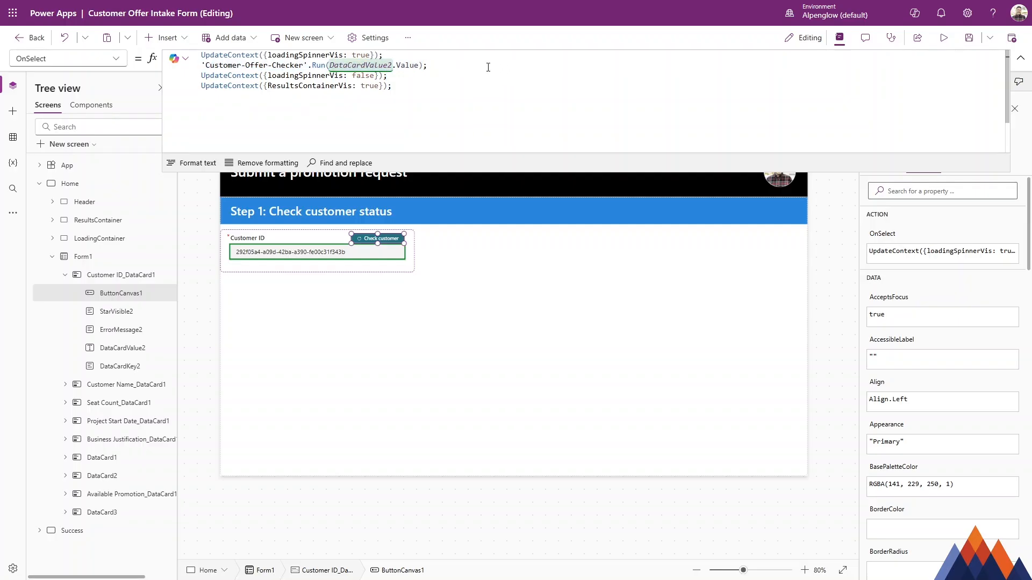
key(Home)
text(Set()
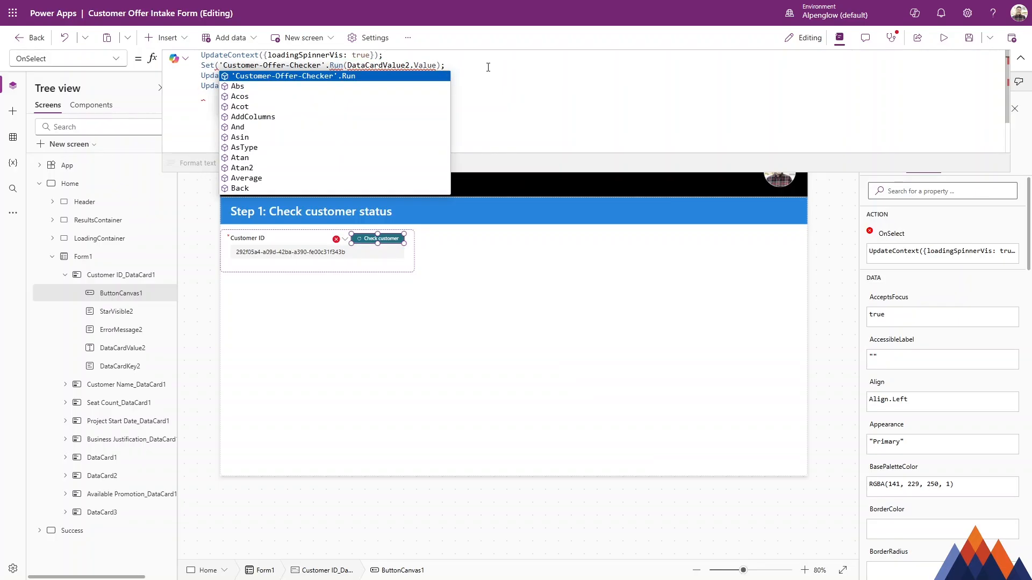
text(flowRes)
text(ults,)
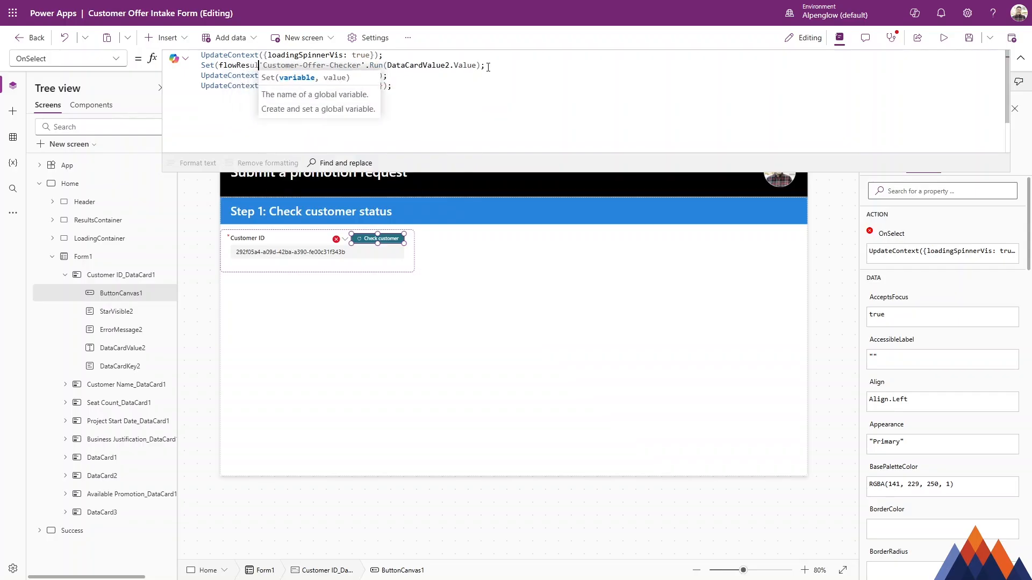
key(End)
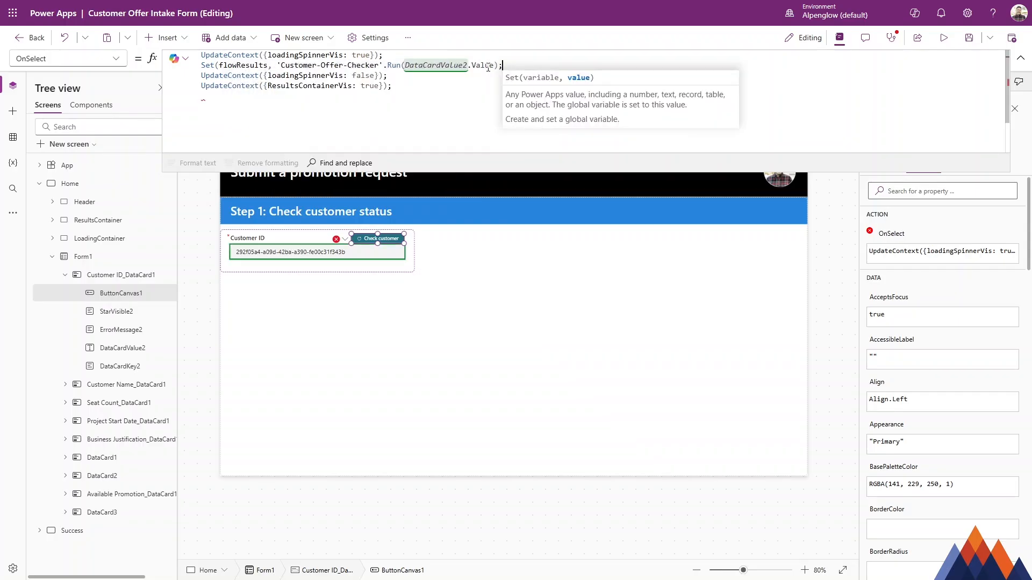
key(Left)
text())
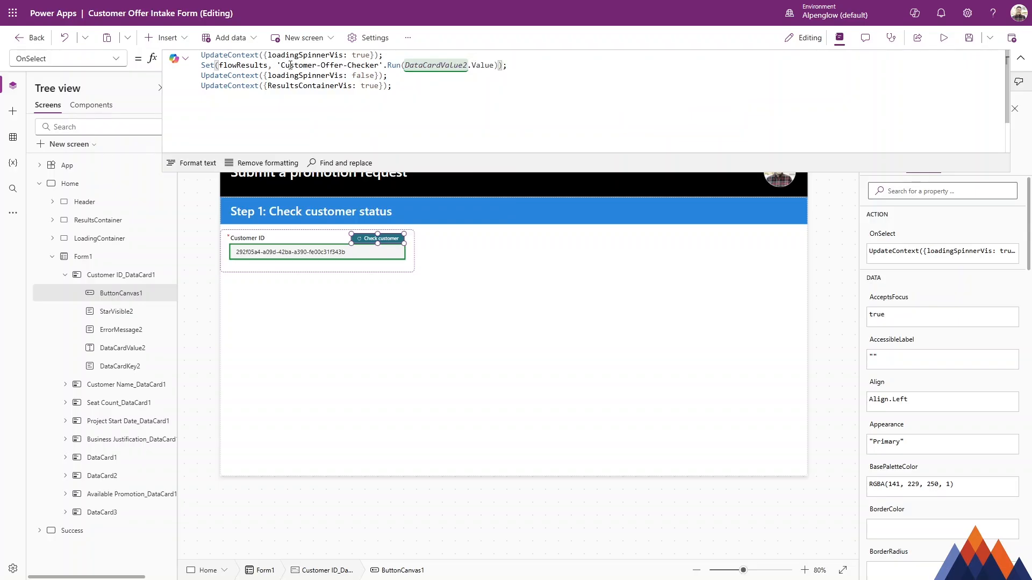
drag(277, 65, 498, 66)
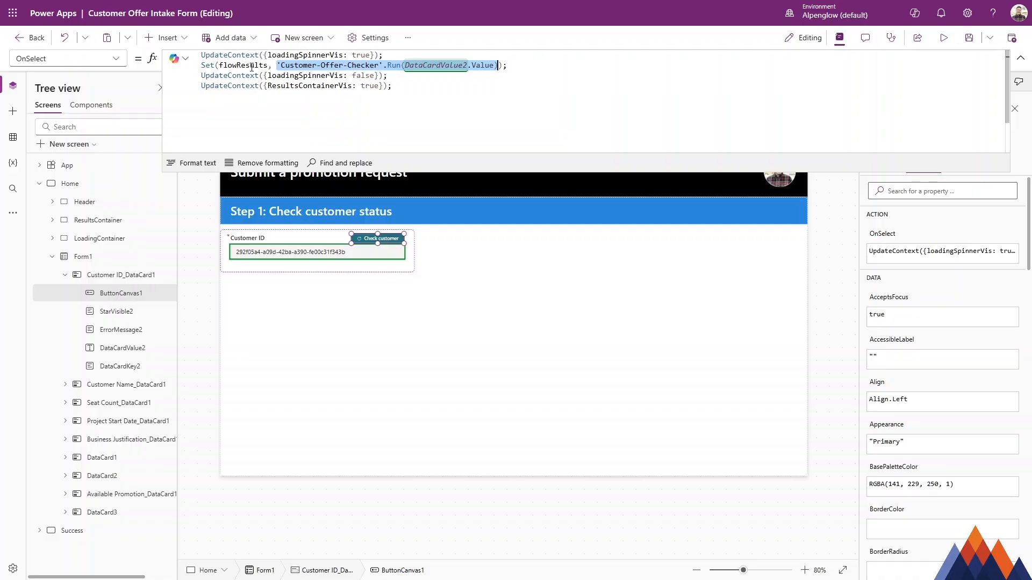
click(251, 65)
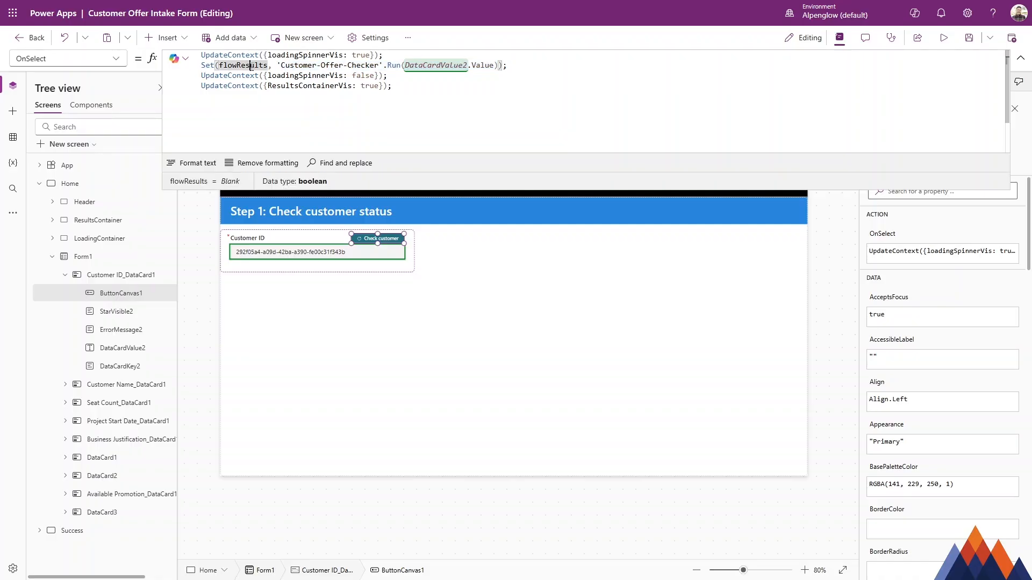
click(465, 94)
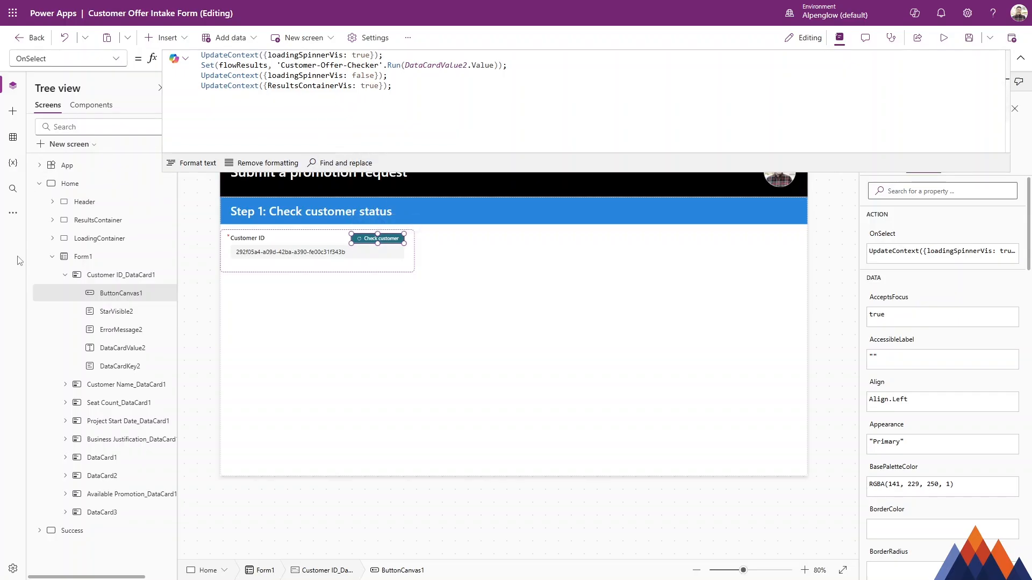
Step: Refresh the Customer-Offer-Checker flow among the app's Power Automate flows and return to the tree view
click(14, 214)
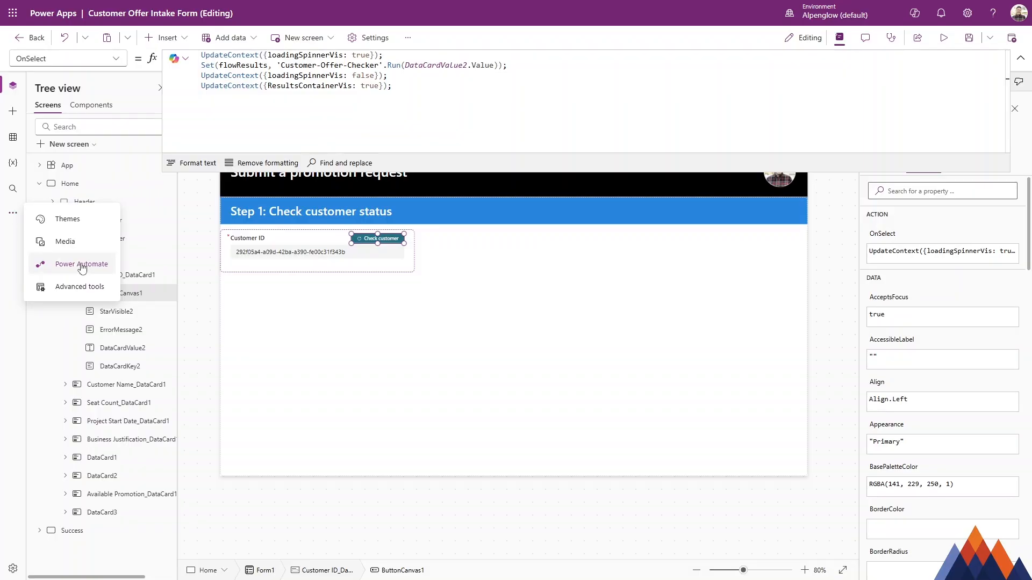
click(81, 265)
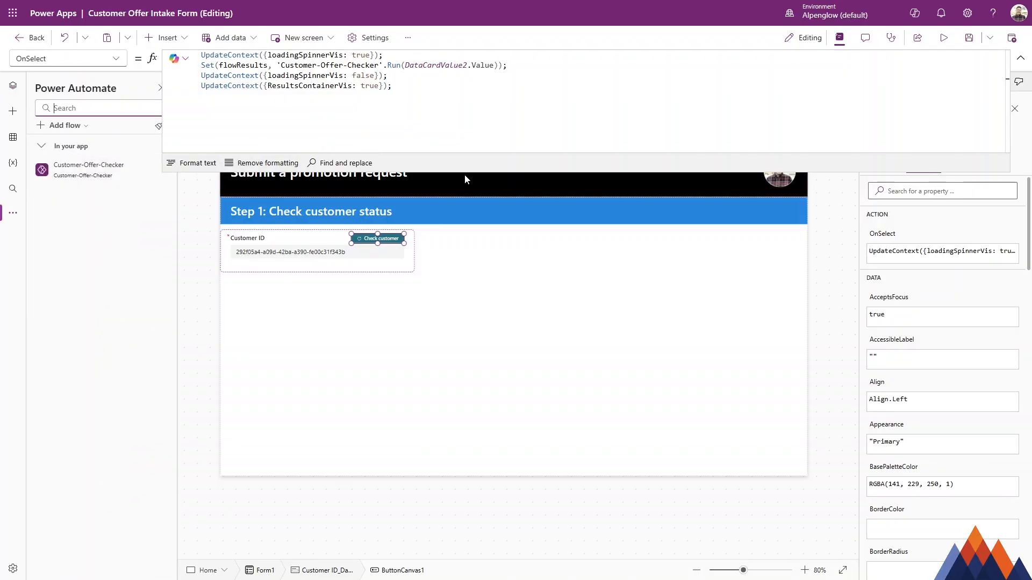
drag(464, 172, 465, 67)
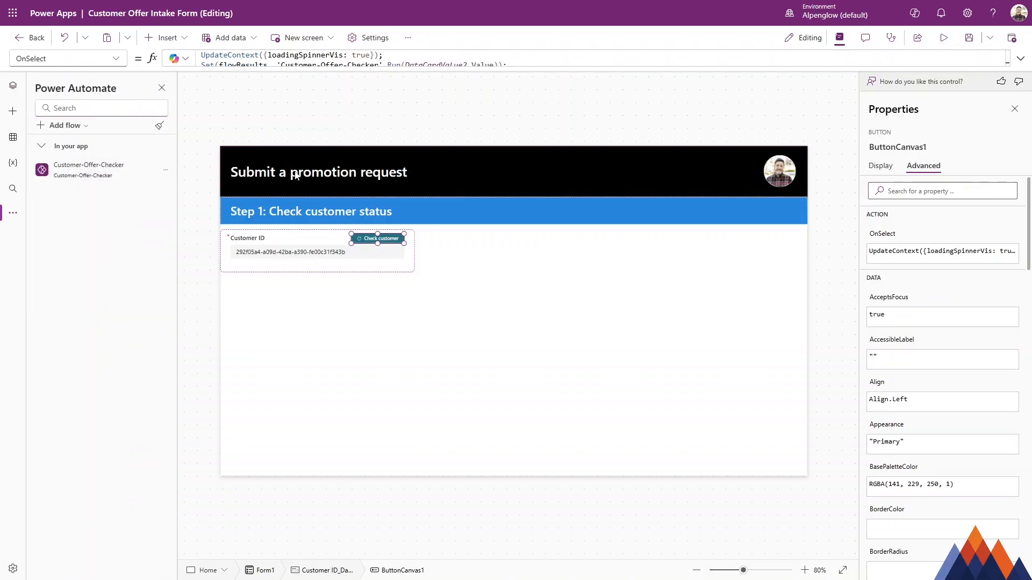
click(165, 170)
click(189, 209)
click(15, 95)
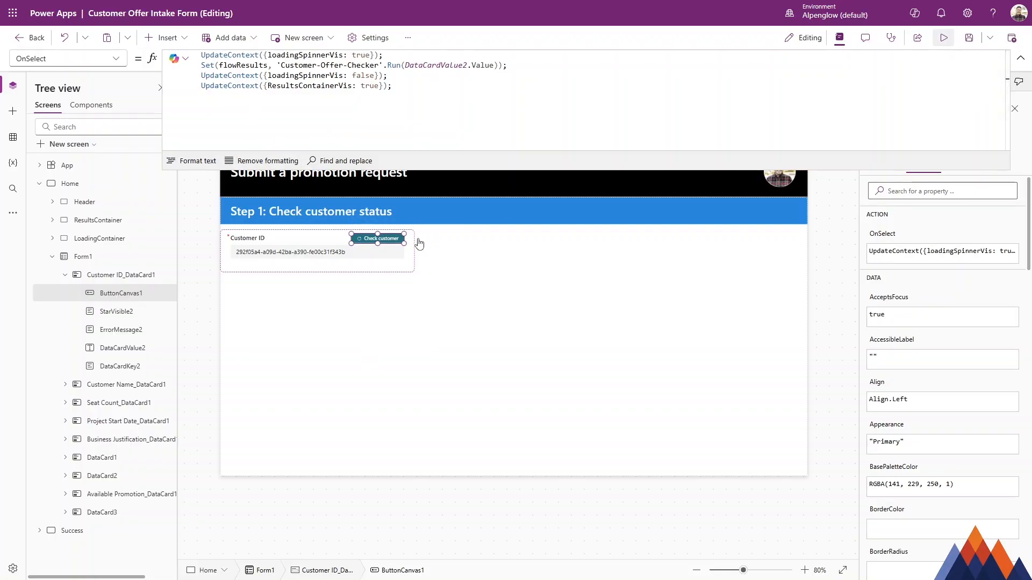
Step: Preview the app, run Check customer for the prefilled customer ID, and close the preview
click(944, 38)
click(326, 197)
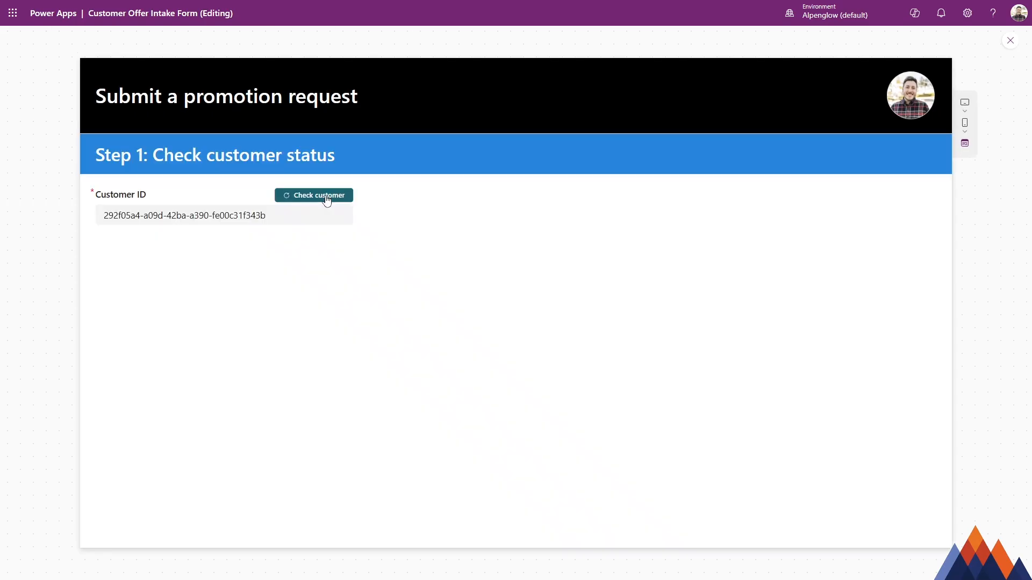
click(1010, 42)
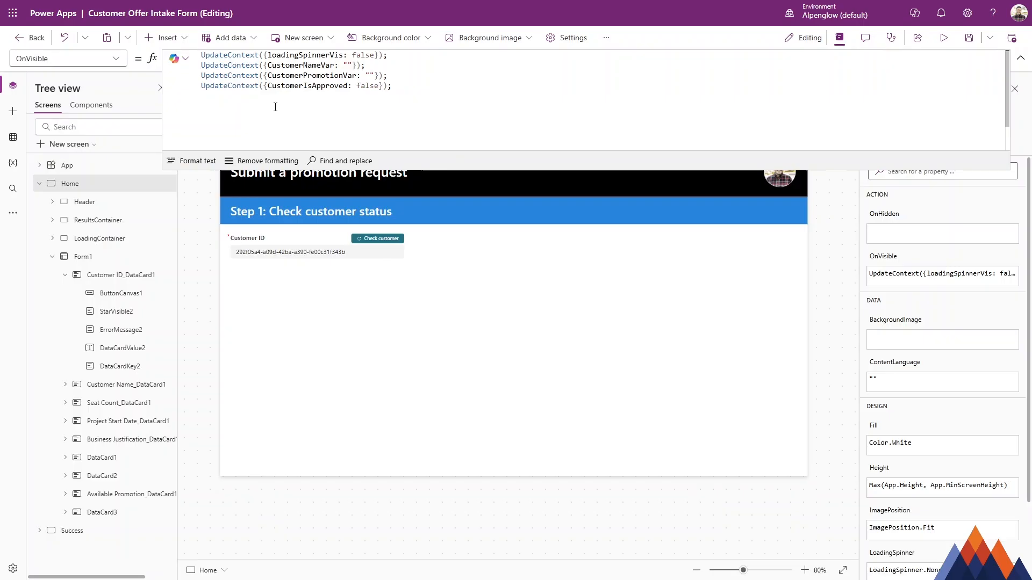
Step: Examine the record stored in flowResults from the Check customer button's OnSelect formula
click(391, 242)
click(390, 241)
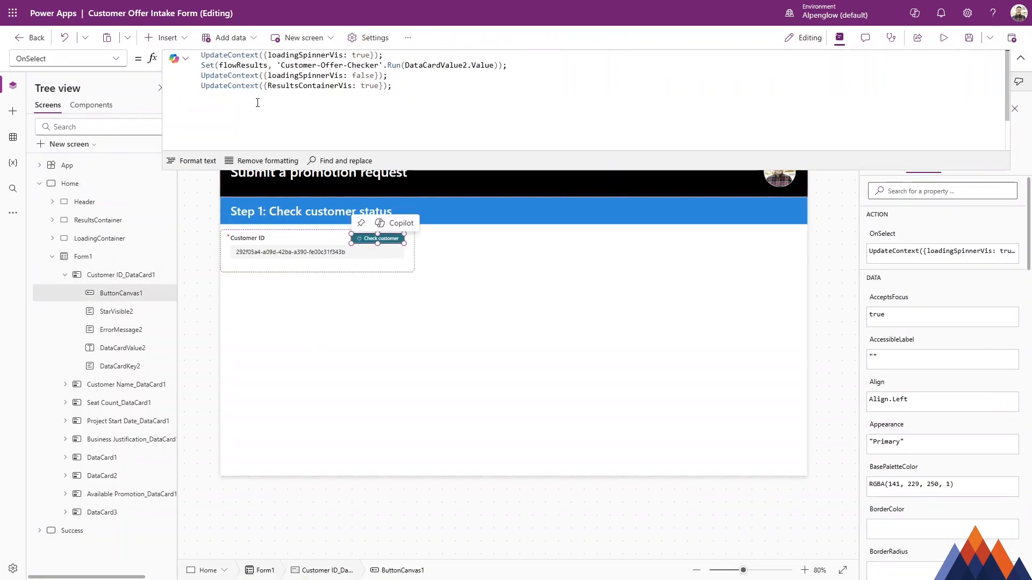
click(241, 65)
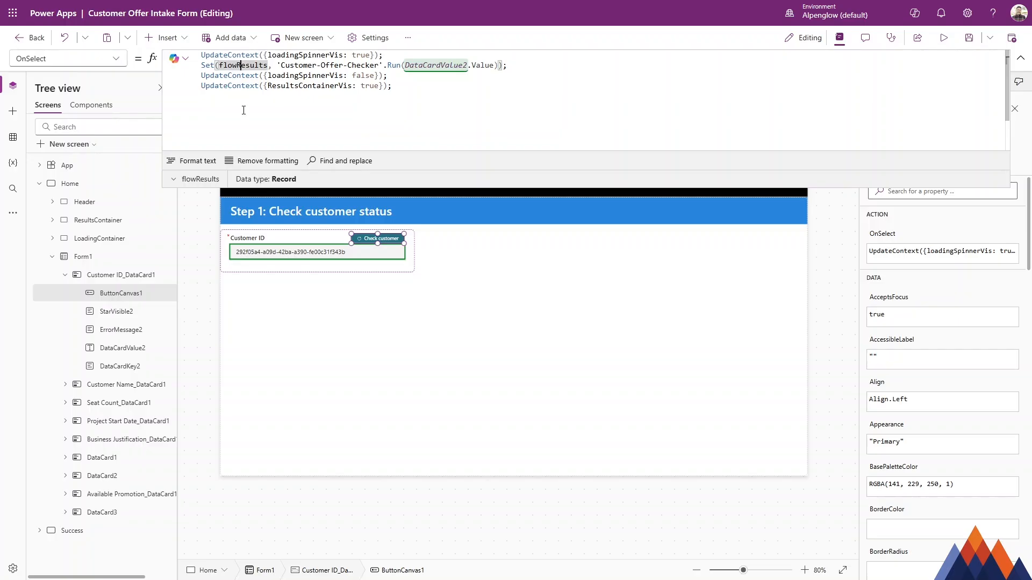
click(174, 180)
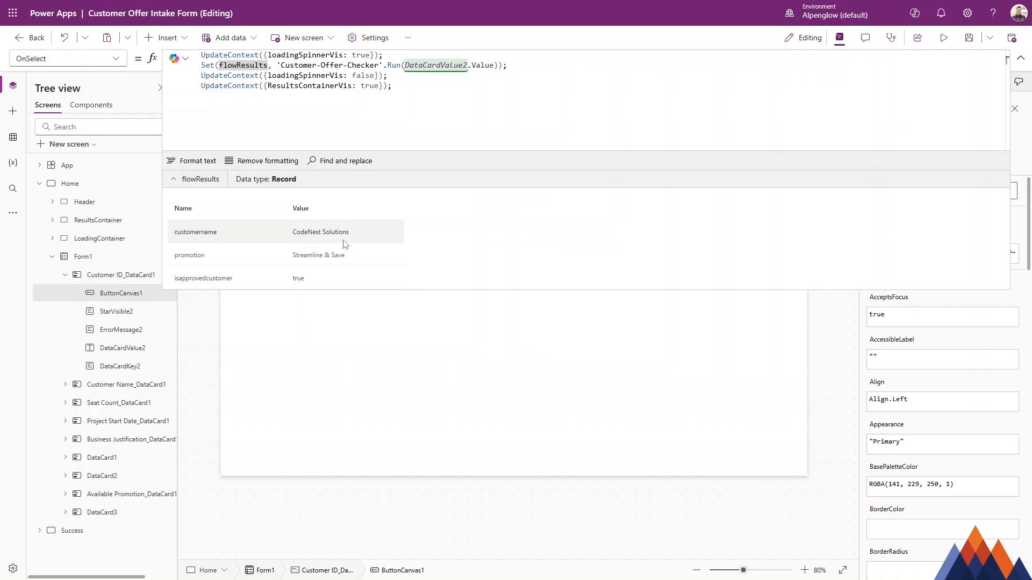
Step: Compare the returned record with the Customer Promotion Info workbook and the flow's response outputs, and return to Power Apps
key(ctrl+Tab)
click(360, 5)
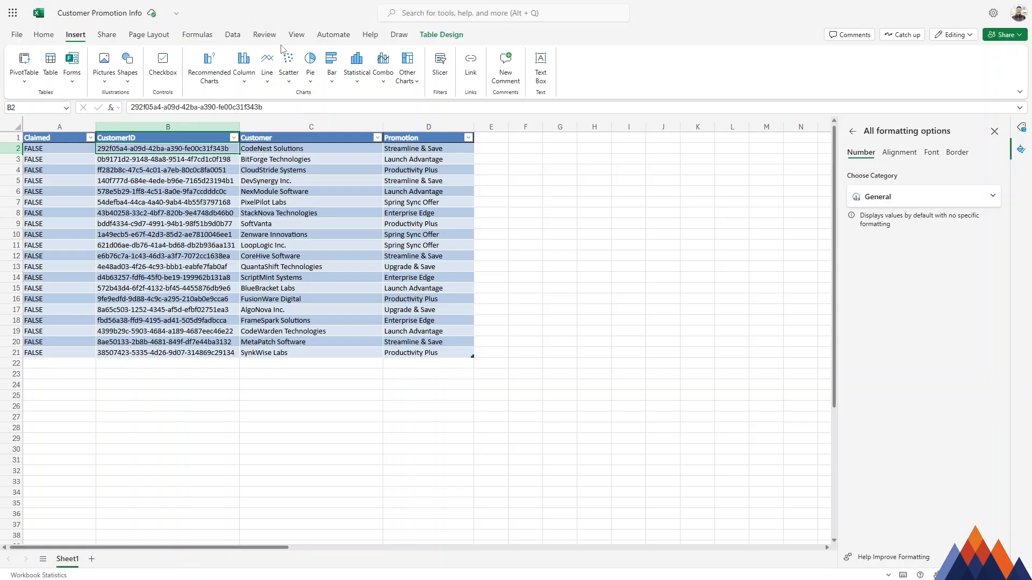
click(215, 8)
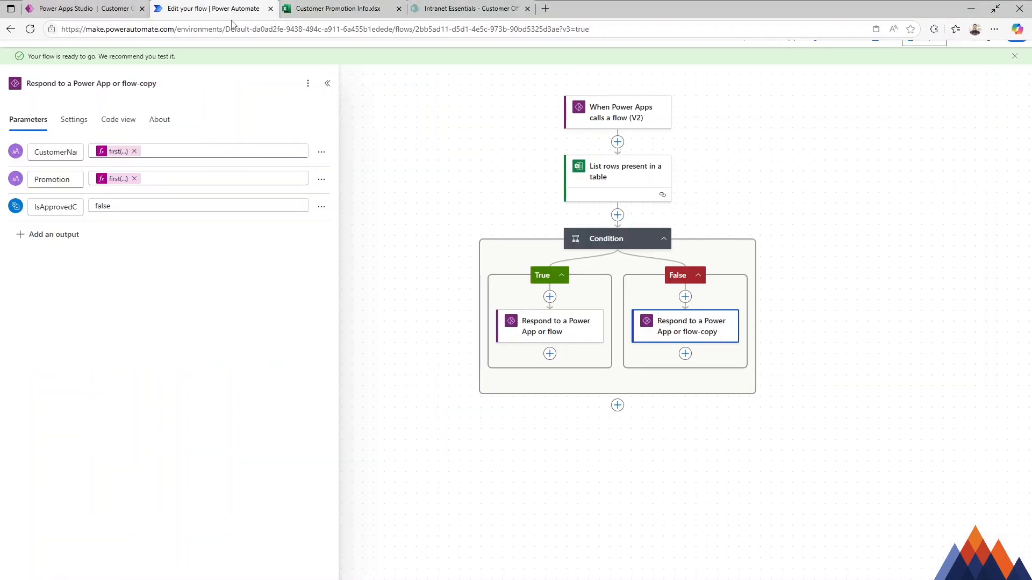
click(88, 6)
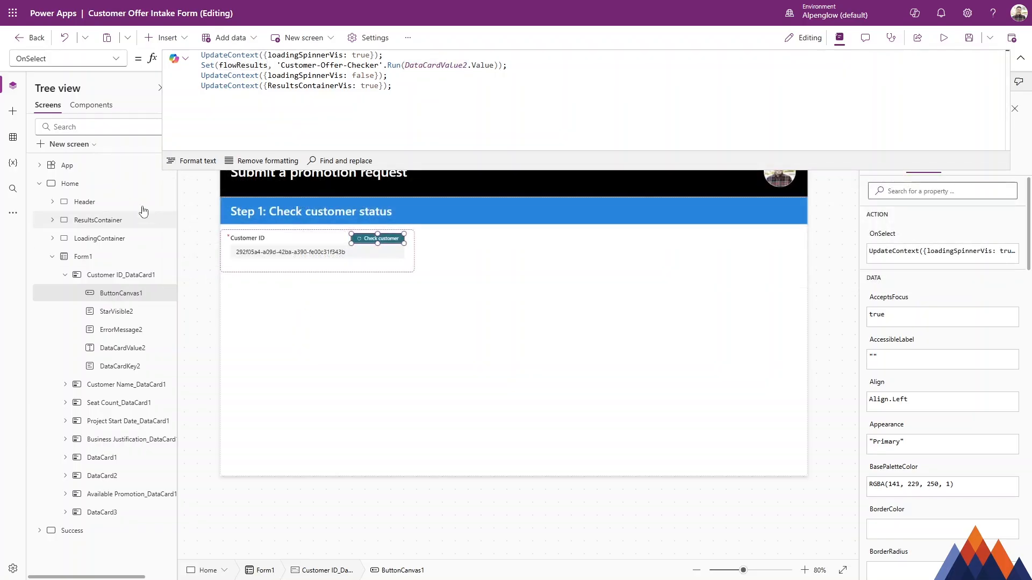
Step: Copy the CustomerNameVar, CustomerPromotionVar and CustomerIsApproved lines from the Home screen's OnVisible into Check customer's OnSelect, below the Set(flowResults, ...) line
click(112, 187)
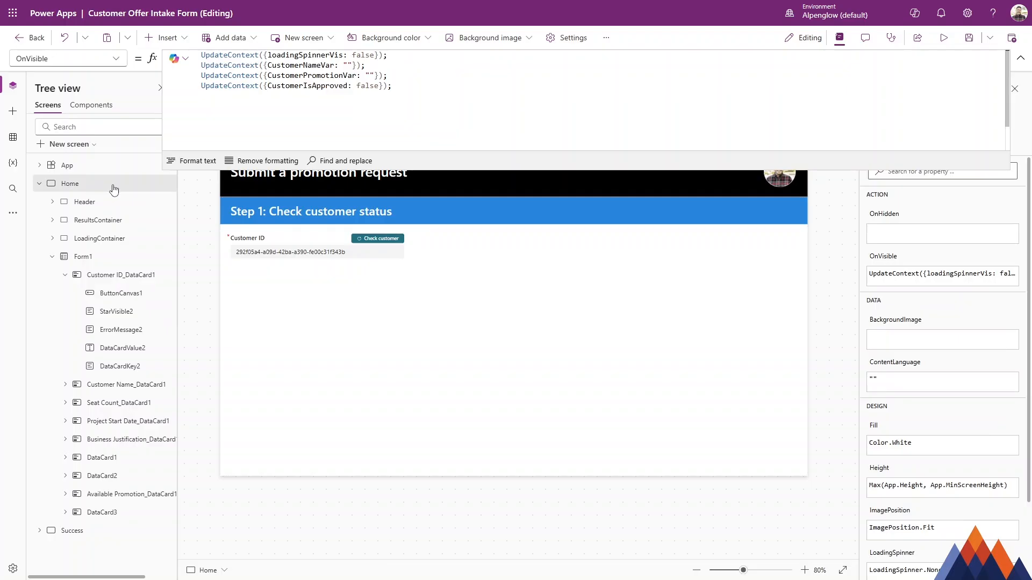
drag(281, 66, 423, 89)
click(423, 89)
drag(411, 82, 198, 68)
key(ctrl+c)
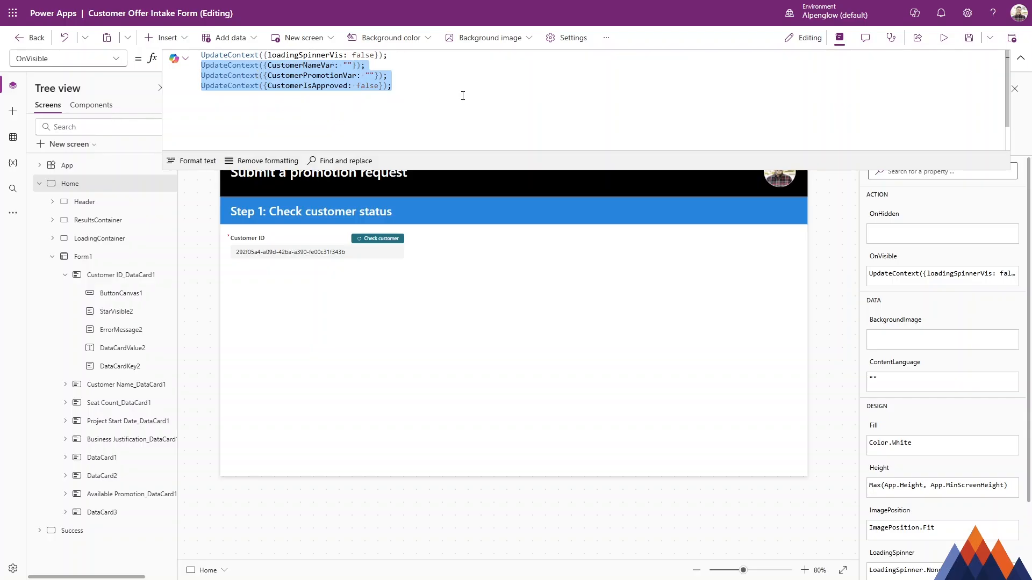
click(385, 241)
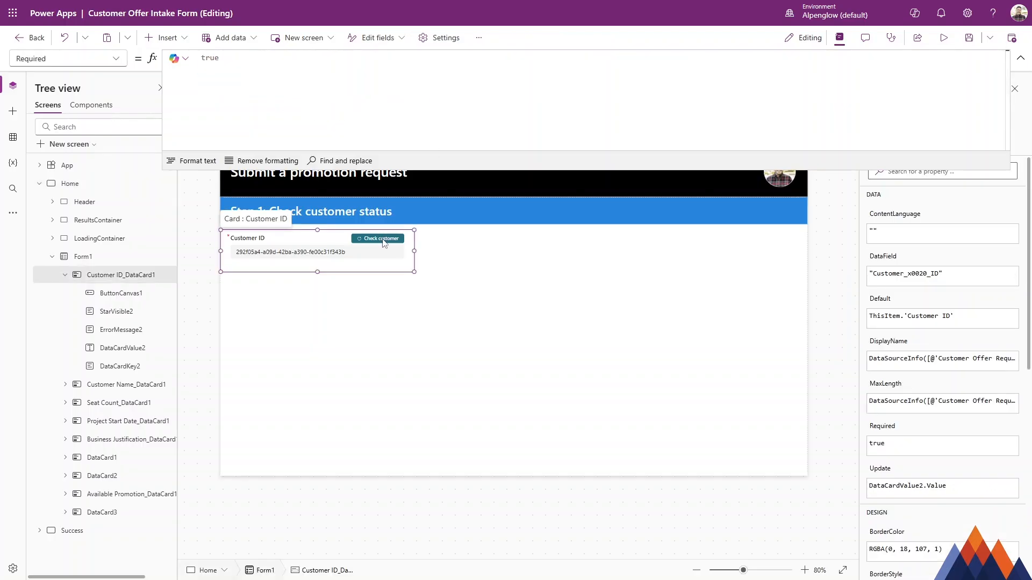
click(385, 241)
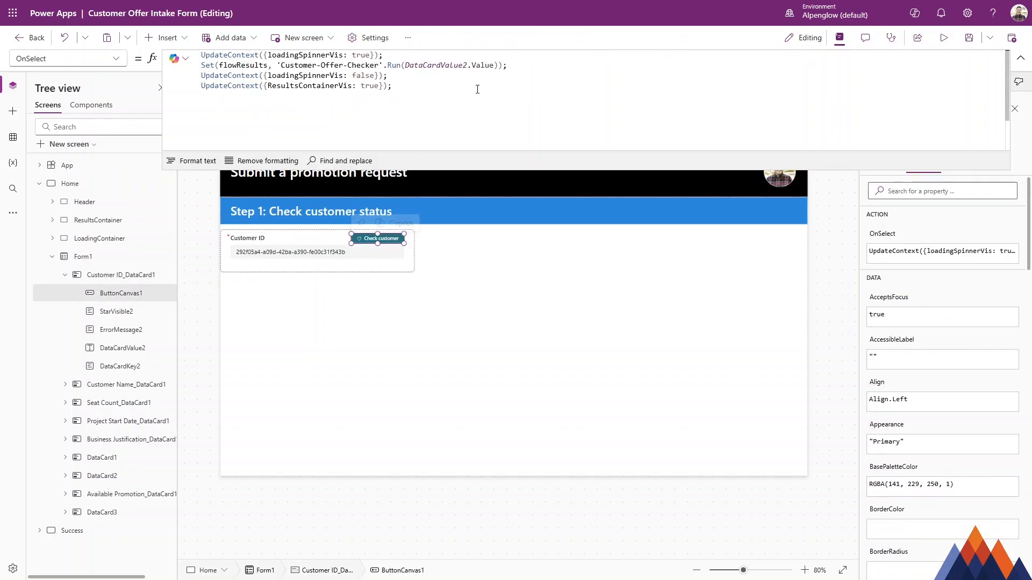
click(524, 64)
key(Return)
key(ctrl+v)
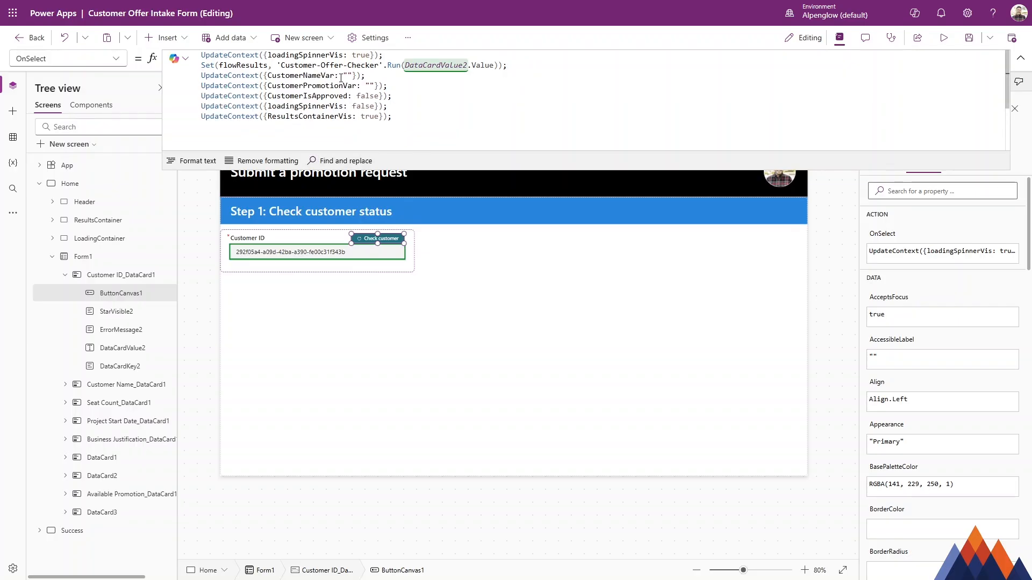
Step: Set CustomerNameVar to flowResults.customername in the Check customer button's OnSelect formula
click(351, 75)
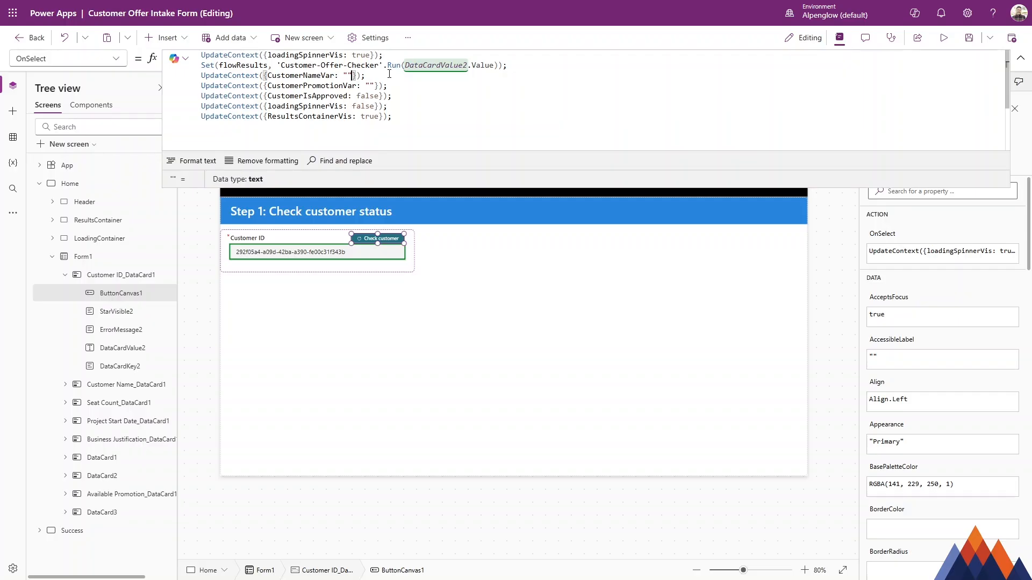
key(BackSpace)
key(BackSpace)
text(flowR)
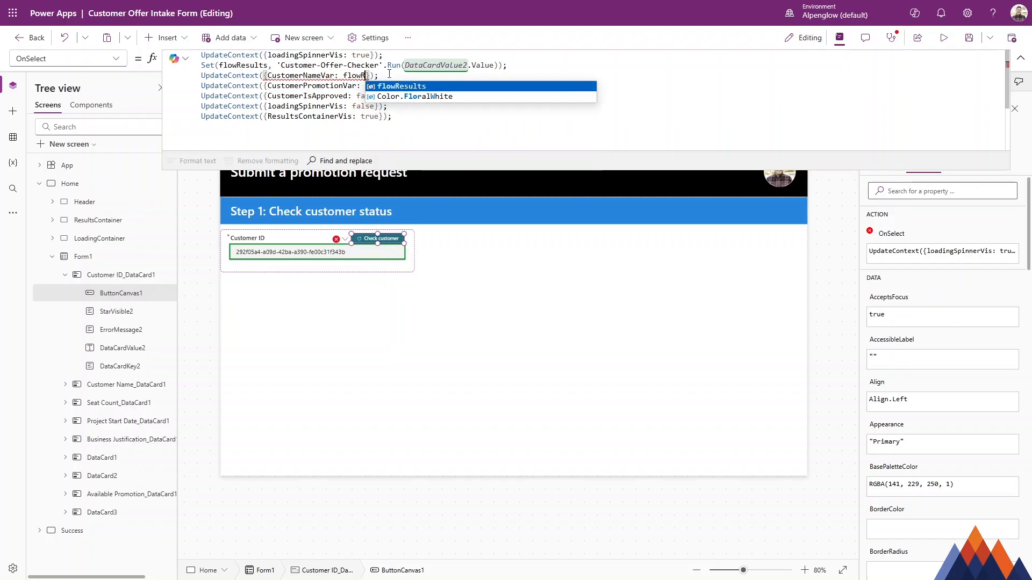
key(Tab)
text(.)
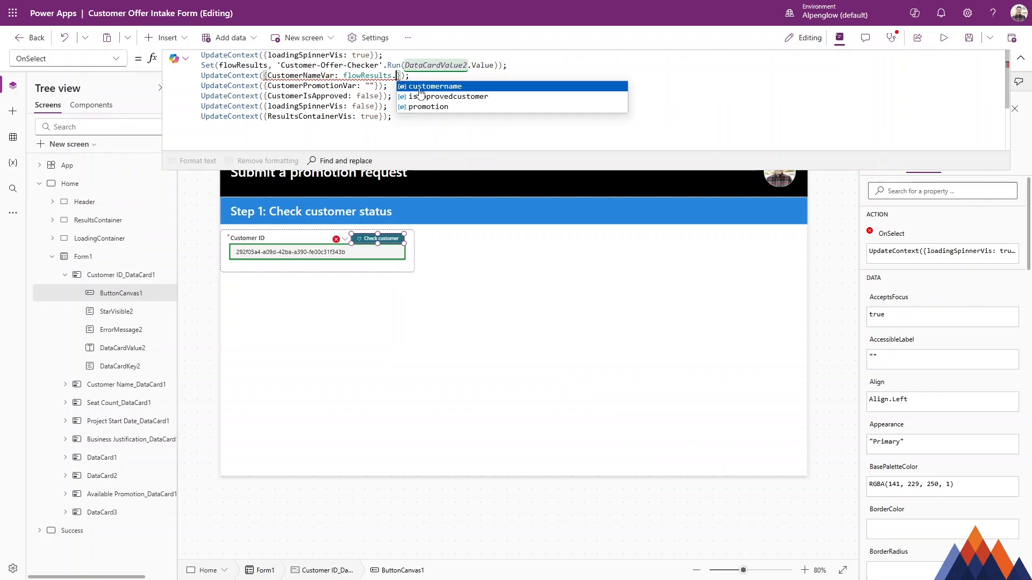
mouse_move(287, 75)
click(466, 87)
Step: Set CustomerPromotionVar to flowResults.promotion in the same OnSelect formula
click(374, 86)
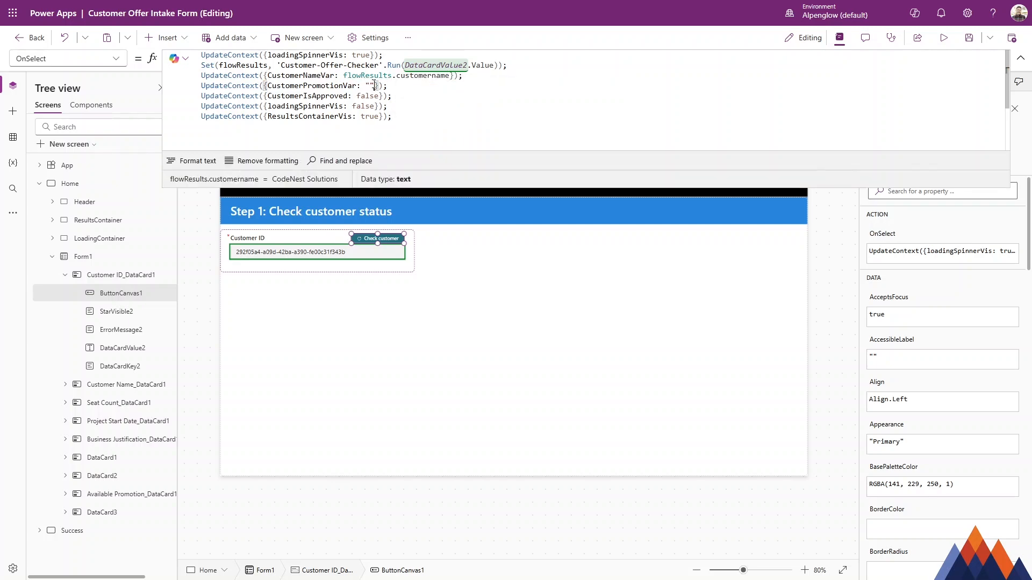
key(BackSpace)
key(Delete)
text(flowResults.)
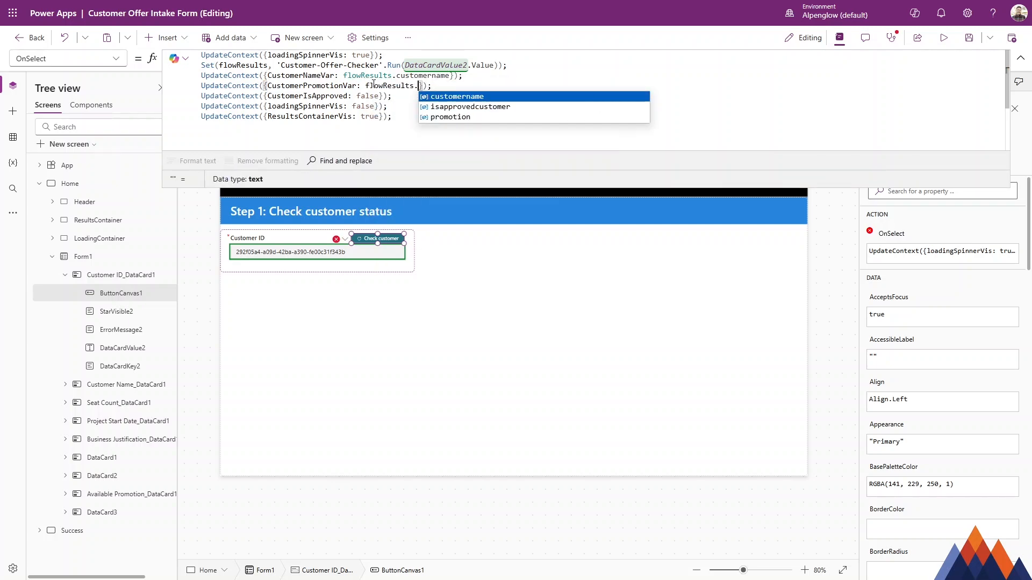
key(Down)
key(Down)
key(Tab)
Step: Set CustomerIsApproved to flowResults.isapprovedcustomer in the Check customer button's OnSelect formula
double_click(367, 96)
key(BackSpace)
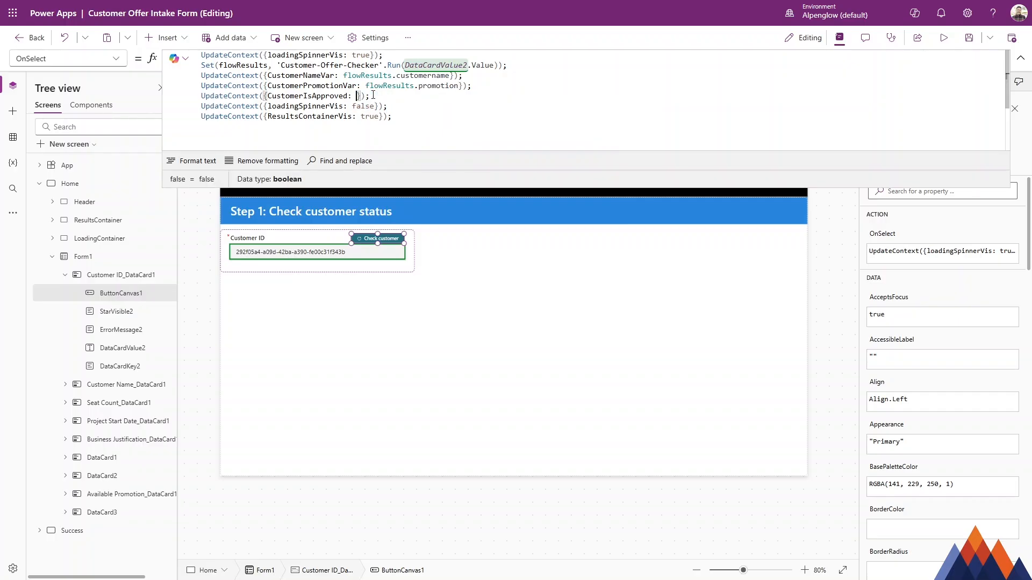
text(flowResults)
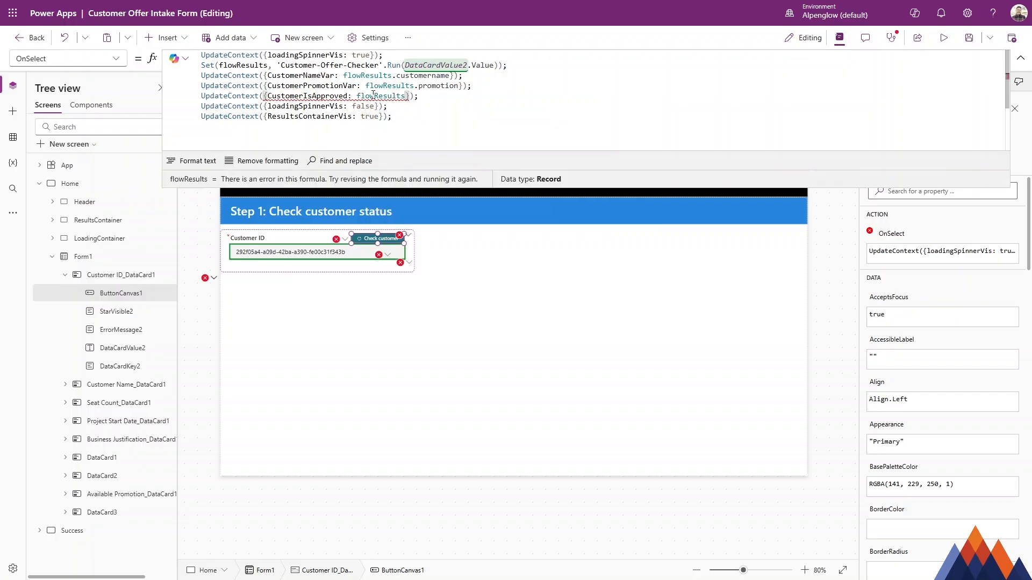
text(.)
key(Down)
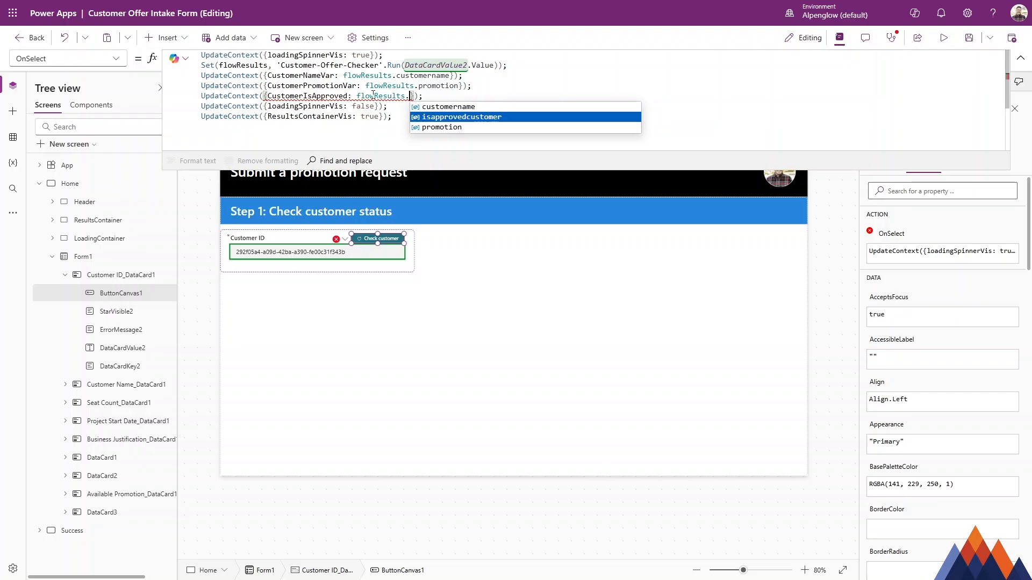
key(Tab)
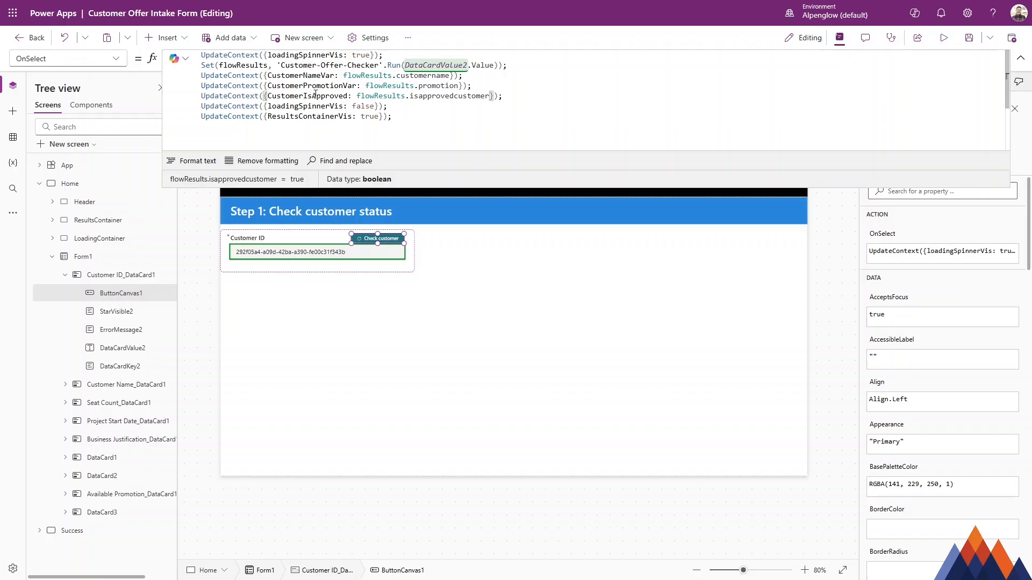
drag(356, 96, 489, 96)
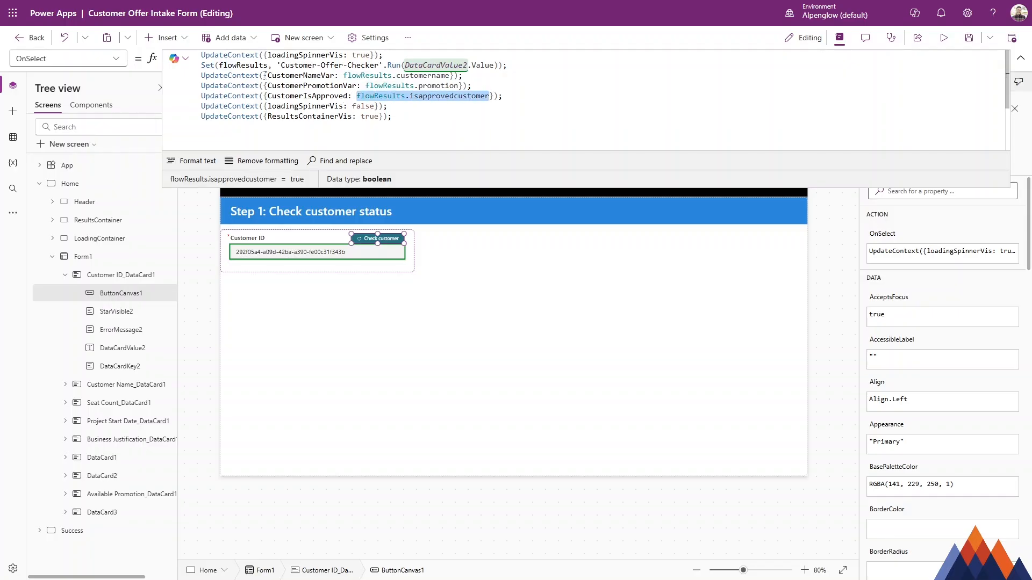
click(519, 98)
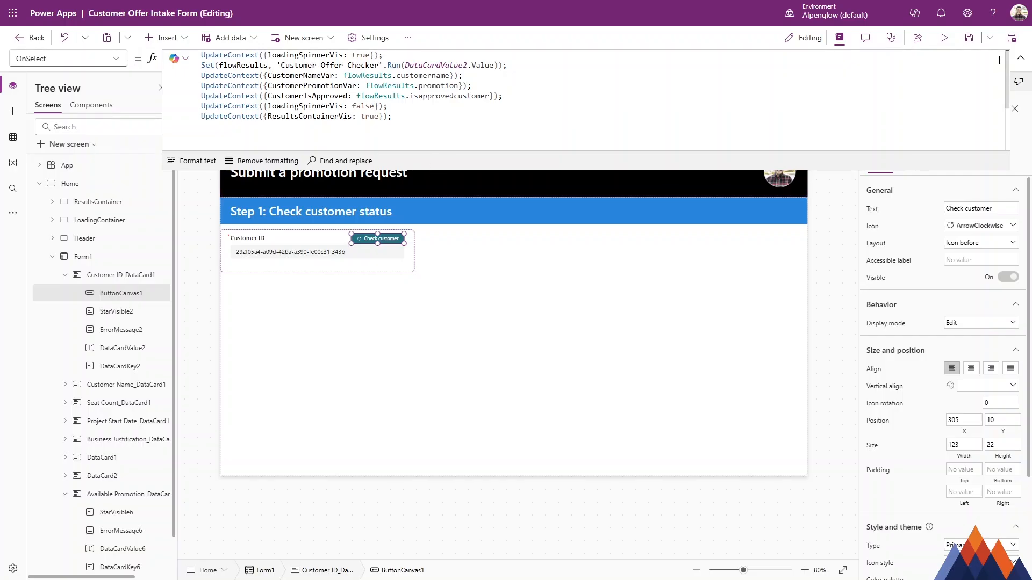
Step: Preview the app, run the customer check with the last character of the customer ID removed, and dismiss the result dialog
click(943, 41)
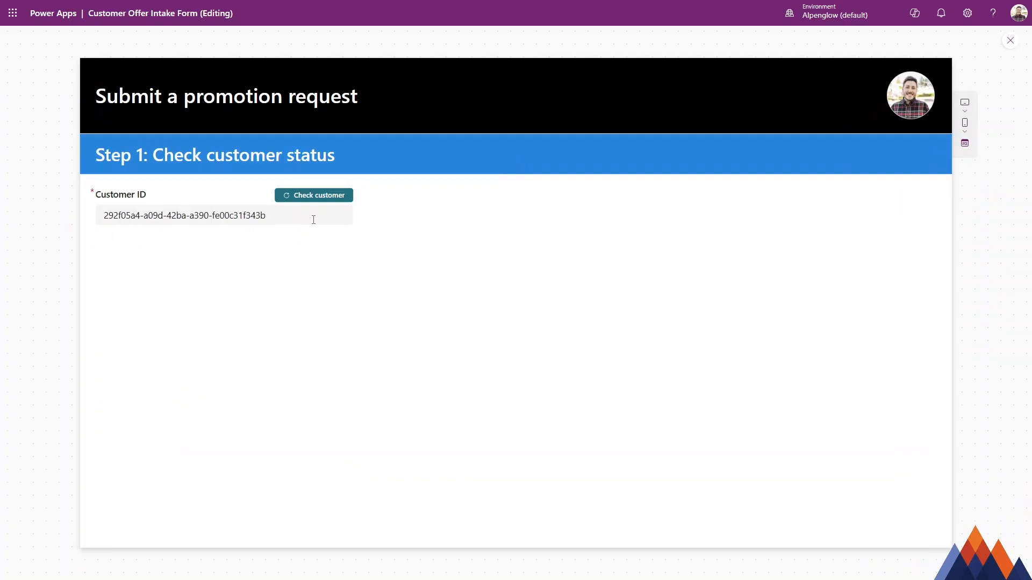
click(322, 214)
click(342, 198)
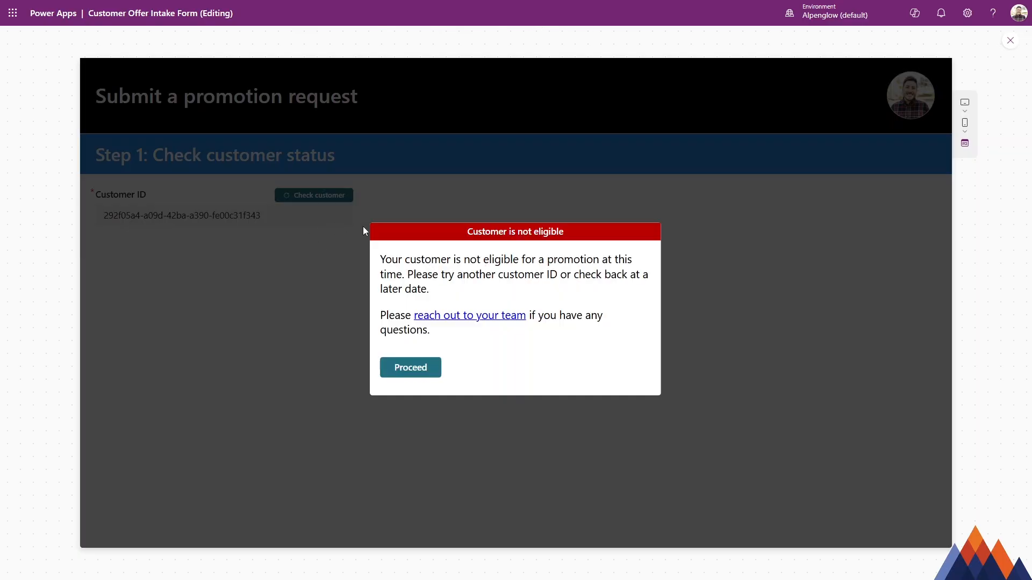
click(421, 374)
Step: Replace the customer ID with the complete copied one, rerun the customer check and proceed to the additional details
drag(309, 218, 60, 204)
key(ctrl+v)
click(291, 197)
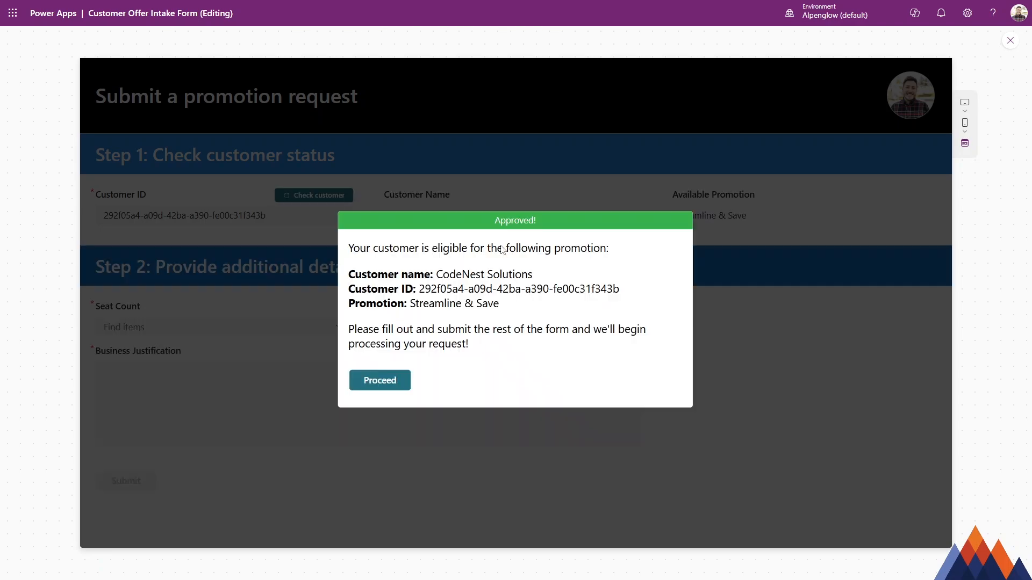
click(382, 380)
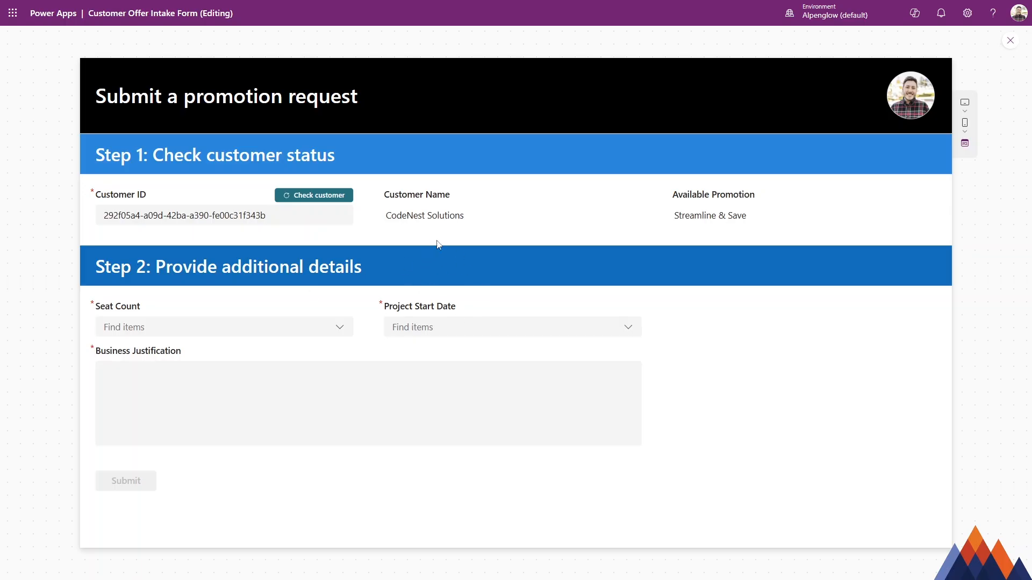
Step: Fill in Seat Count 26-50, Project Start Date Q1 and the Business Justification "I need this promo for my customer."
click(255, 327)
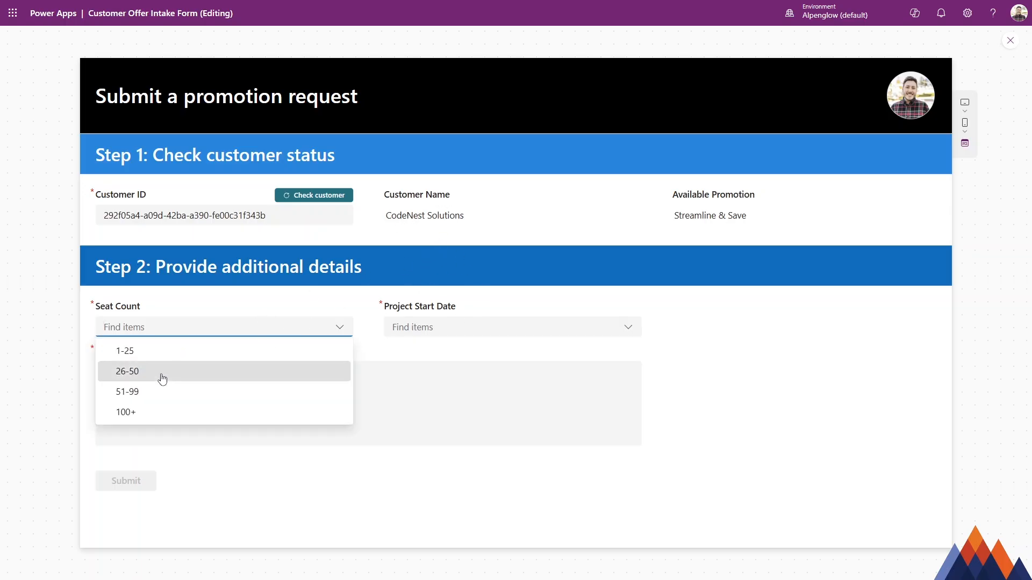
click(161, 372)
click(467, 323)
click(410, 350)
click(278, 386)
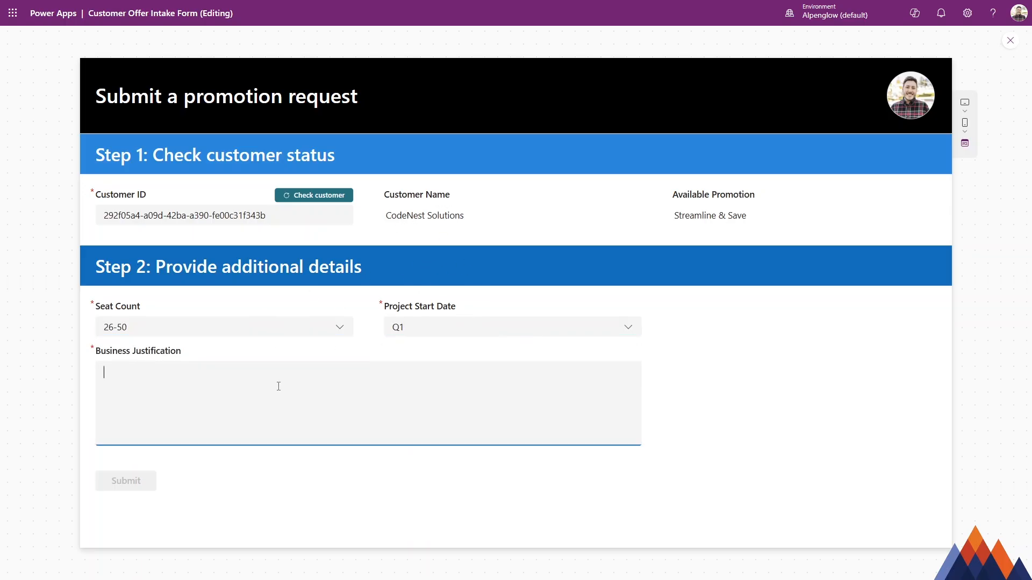
text(I need this promo for my customer.)
click(330, 342)
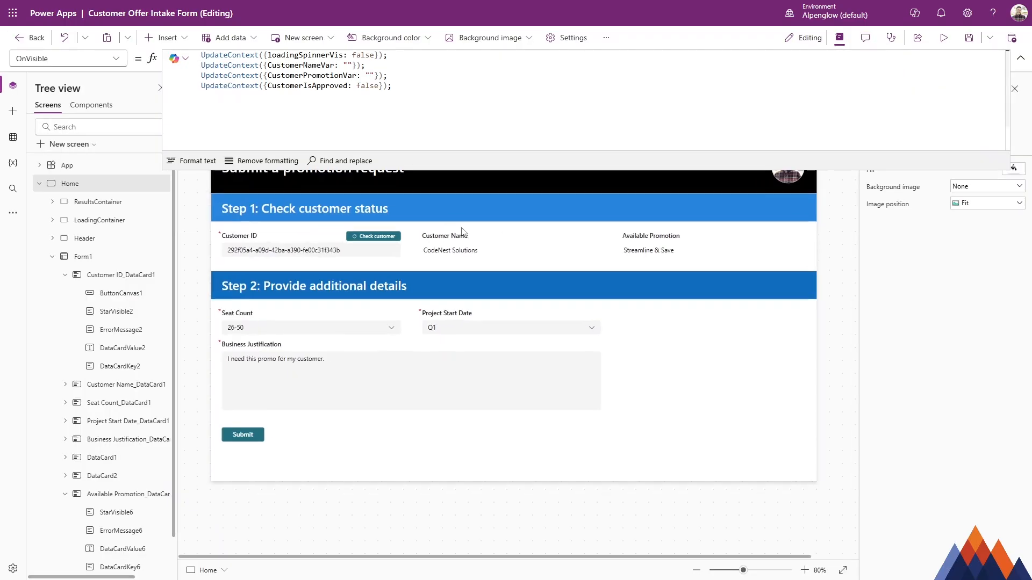
Step: Exit the preview and inspect the DisplayMode formula of the Customer Name text input
click(1010, 40)
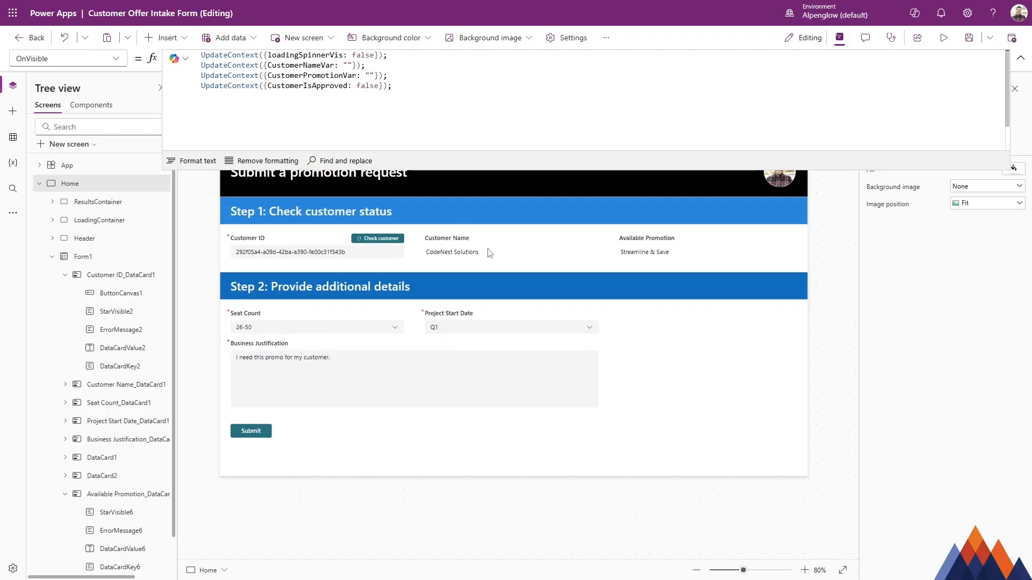
click(489, 253)
click(486, 252)
click(65, 58)
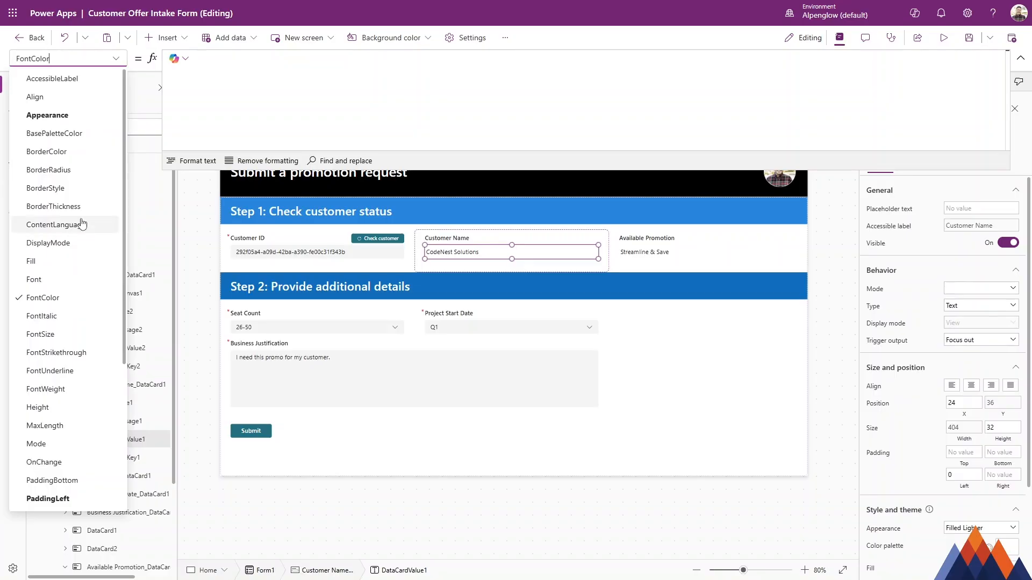
click(70, 243)
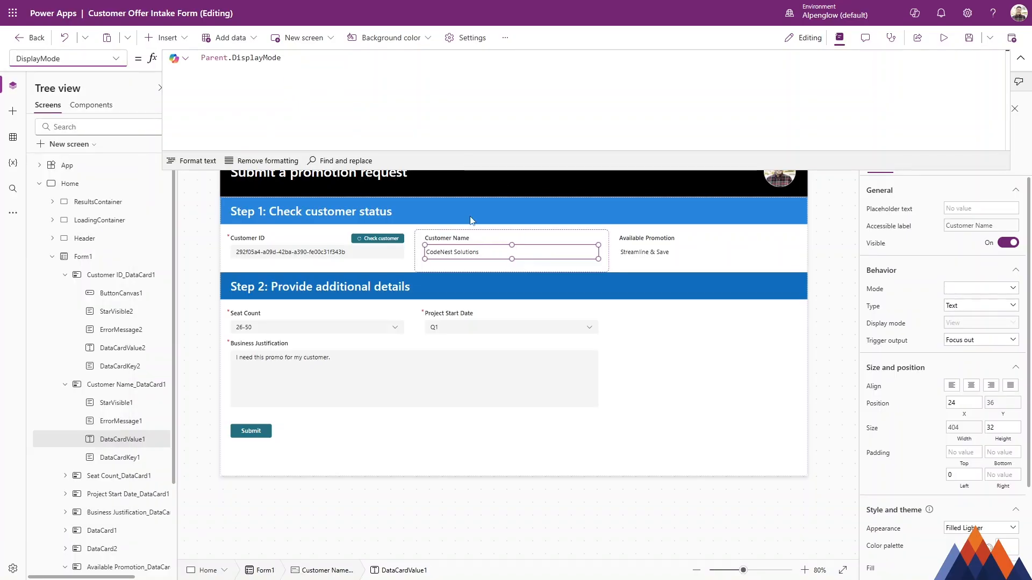
Step: Inspect the DisplayMode formula of the Customer Name card and collapse the formula editor
click(586, 240)
click(116, 61)
click(69, 187)
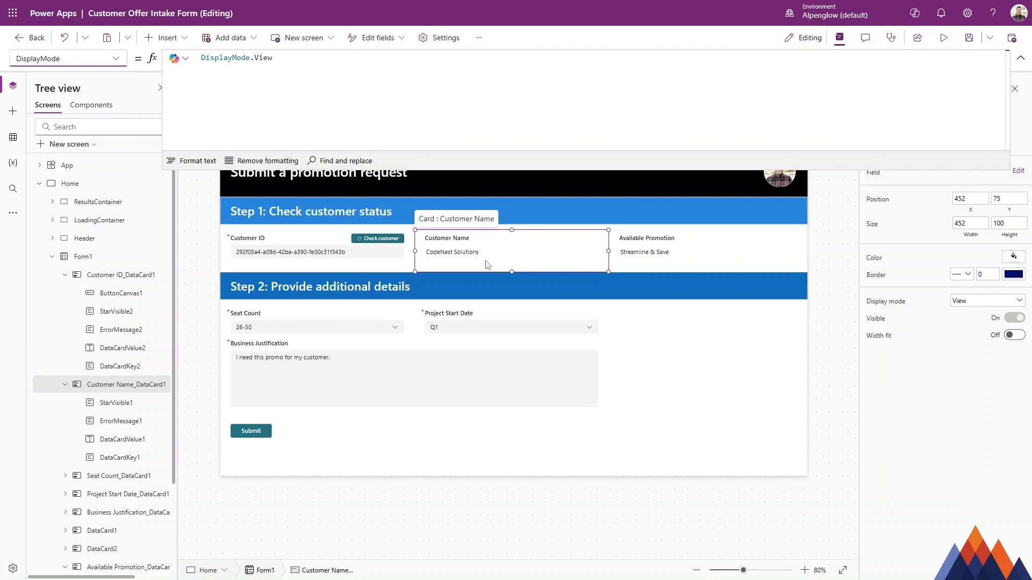
drag(572, 169, 585, 73)
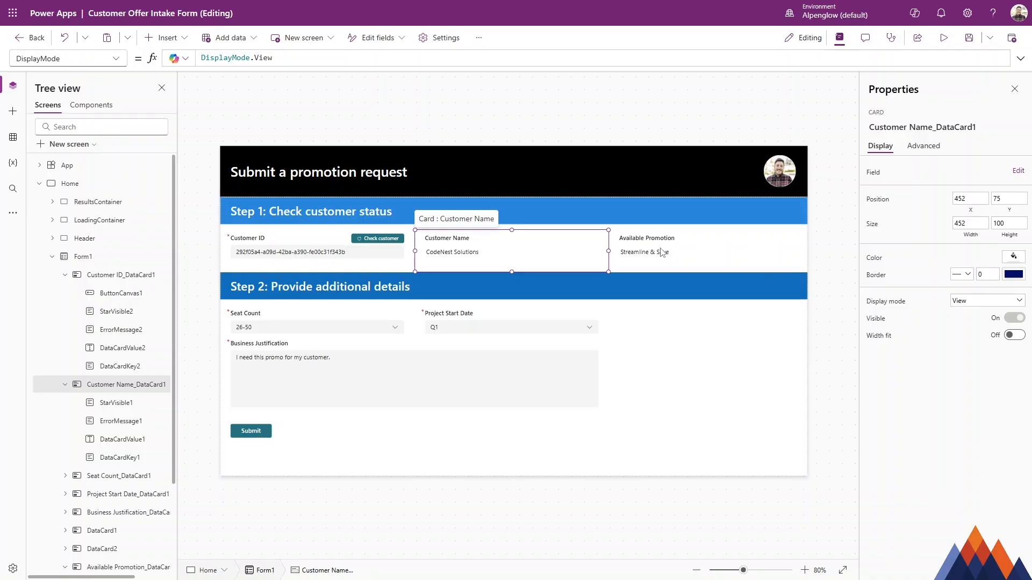
Step: Preview the app again, submit the completed promotion request and go back to the form from the success screen
click(944, 38)
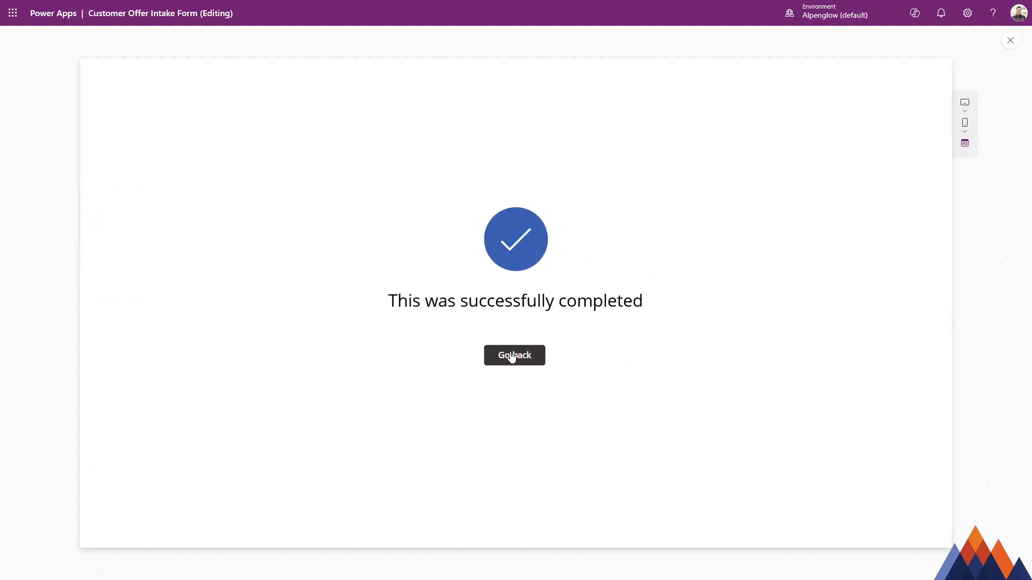
click(501, 349)
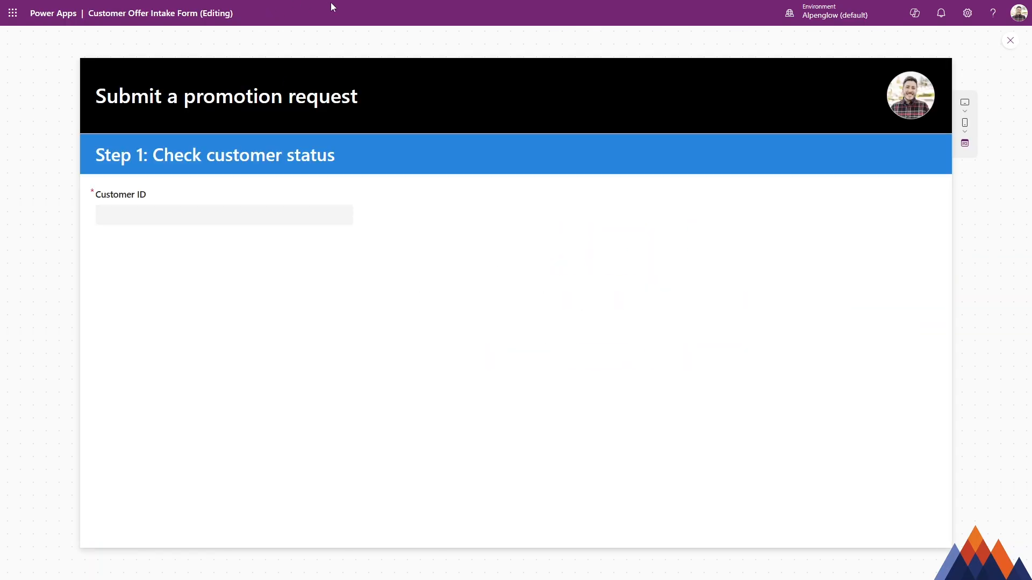
Step: Switch to the Customer Offer Requests list in SharePoint and reload it to check for the submitted request
mouse_move(360, 3)
click(458, 8)
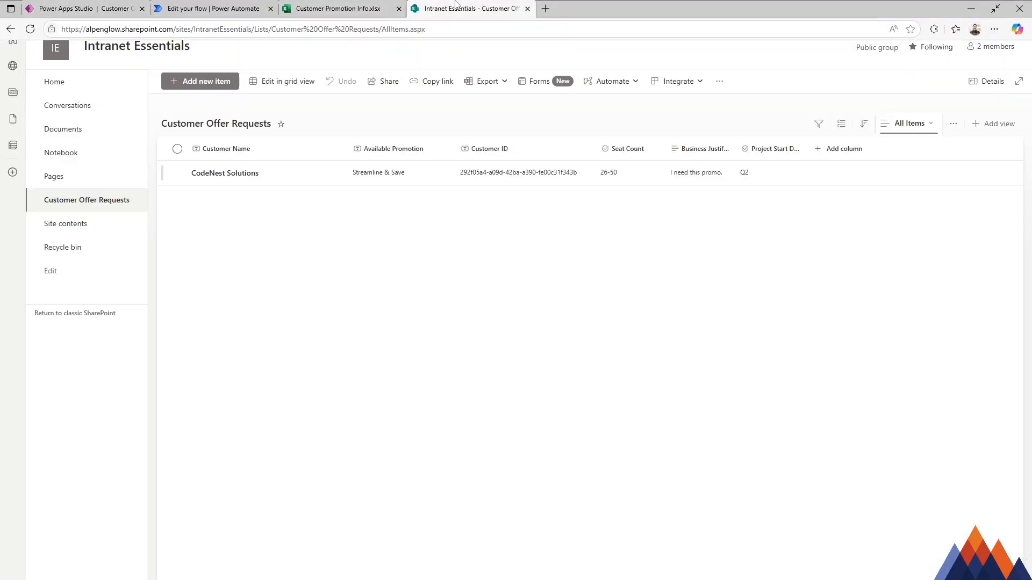
click(30, 29)
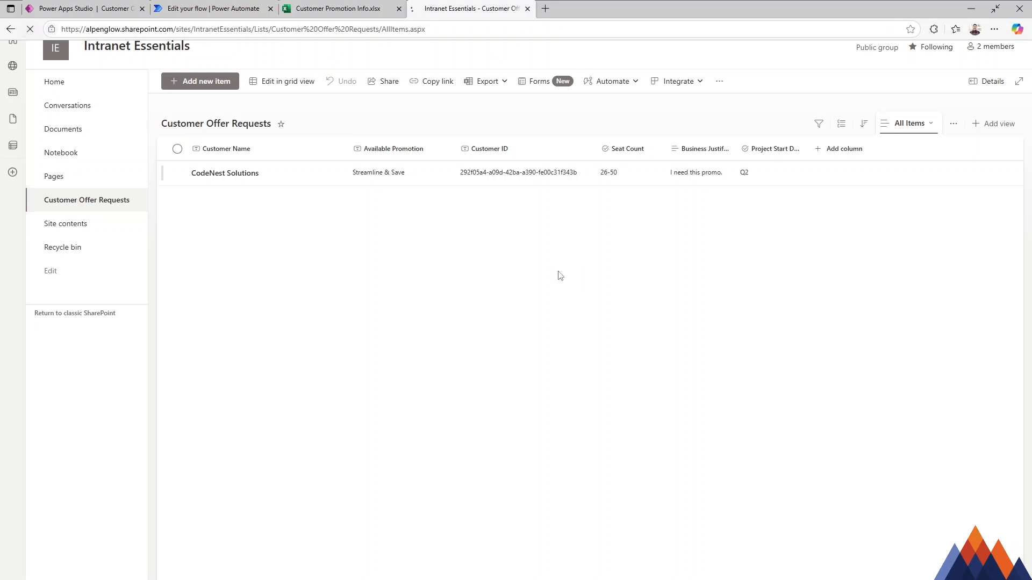